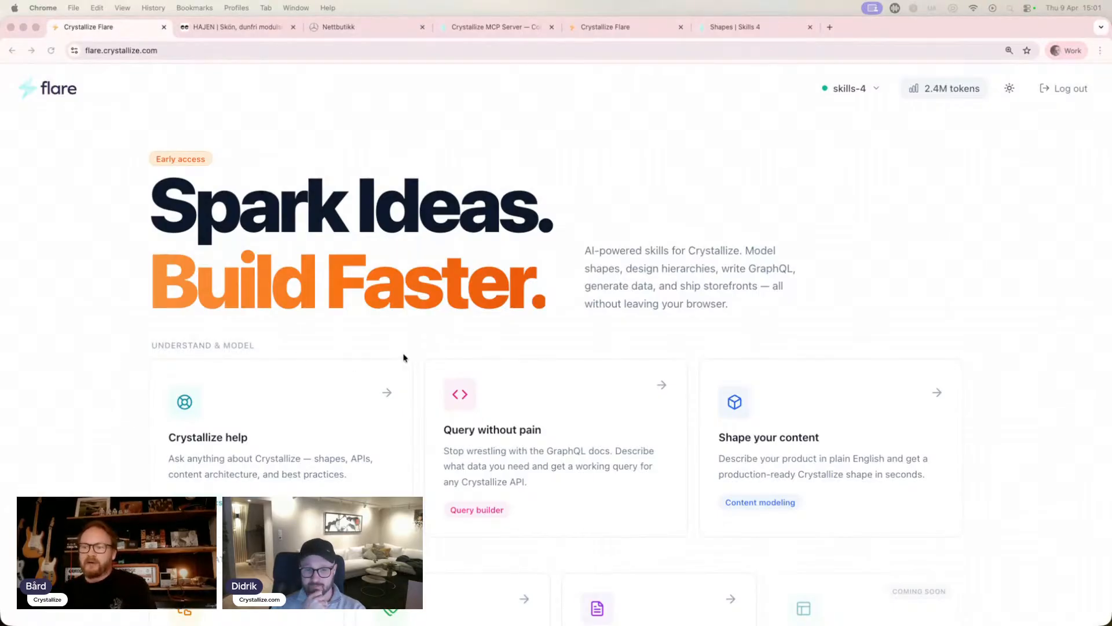
# Look over the skill cards under Understand & Model and Build Your Catalogue on the Flare start page
pyautogui.scroll(-3, 404, 358)
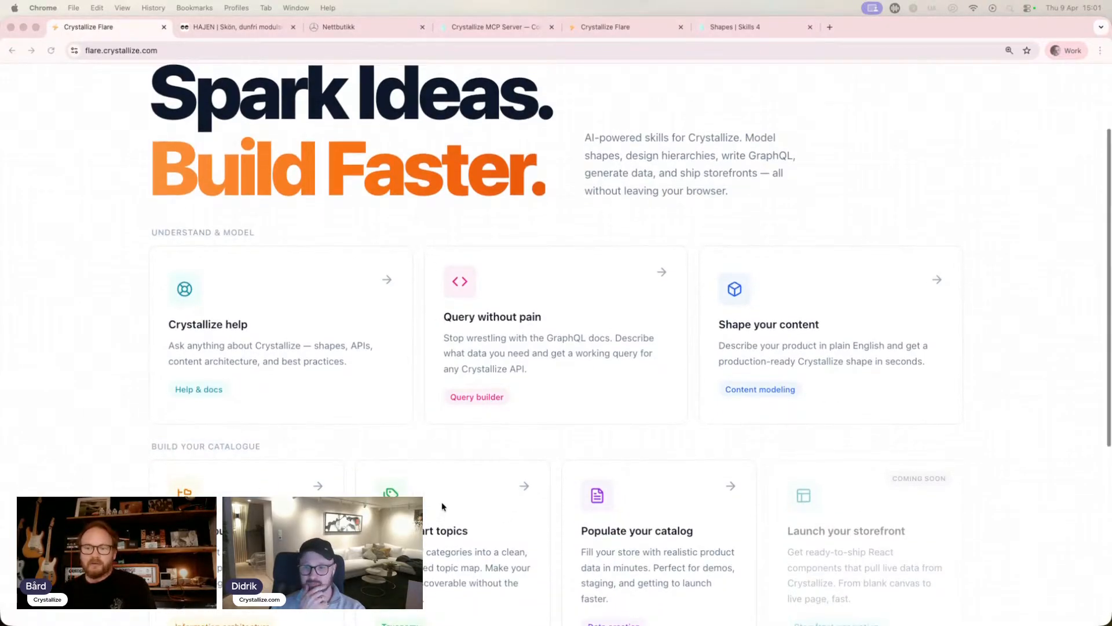
pyautogui.scroll(3, 442, 506)
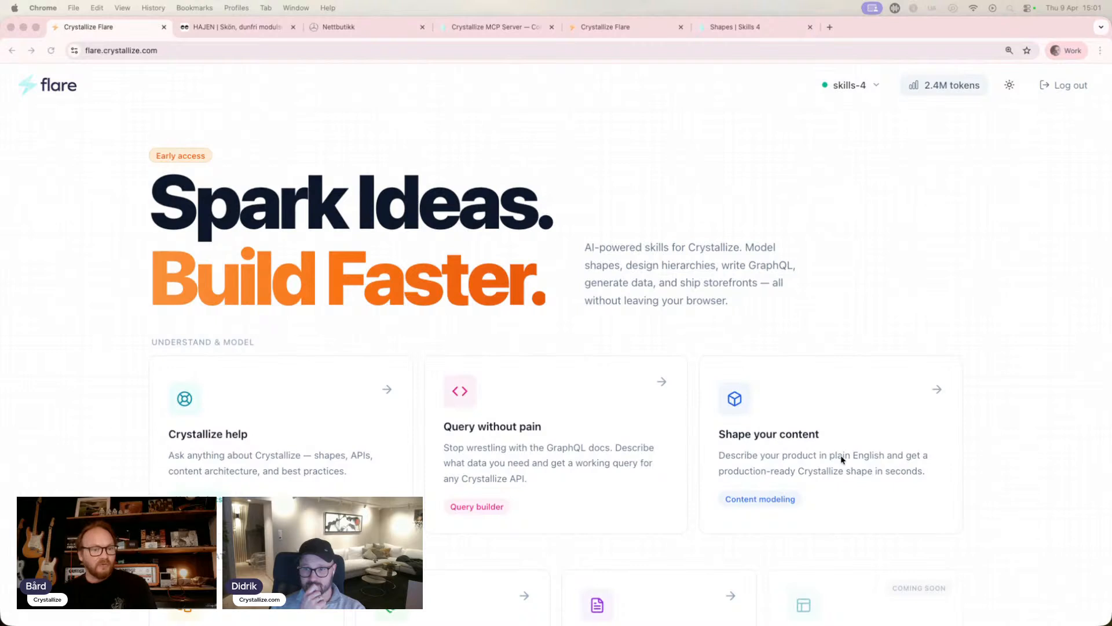
pyautogui.scroll(-3, 812, 454)
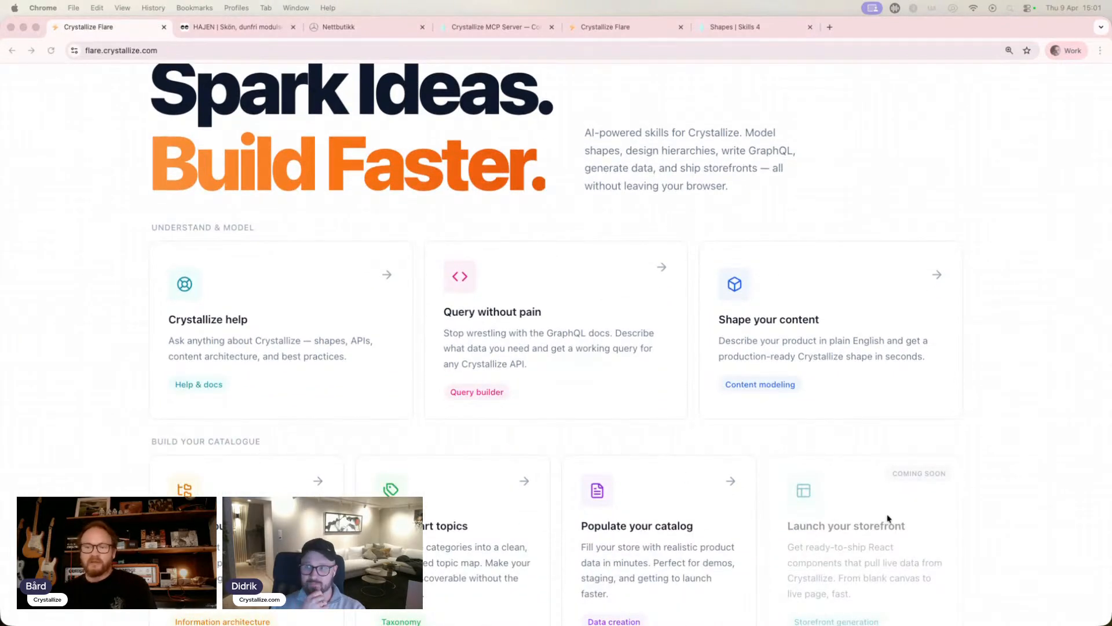
pyautogui.scroll(1, 880, 530)
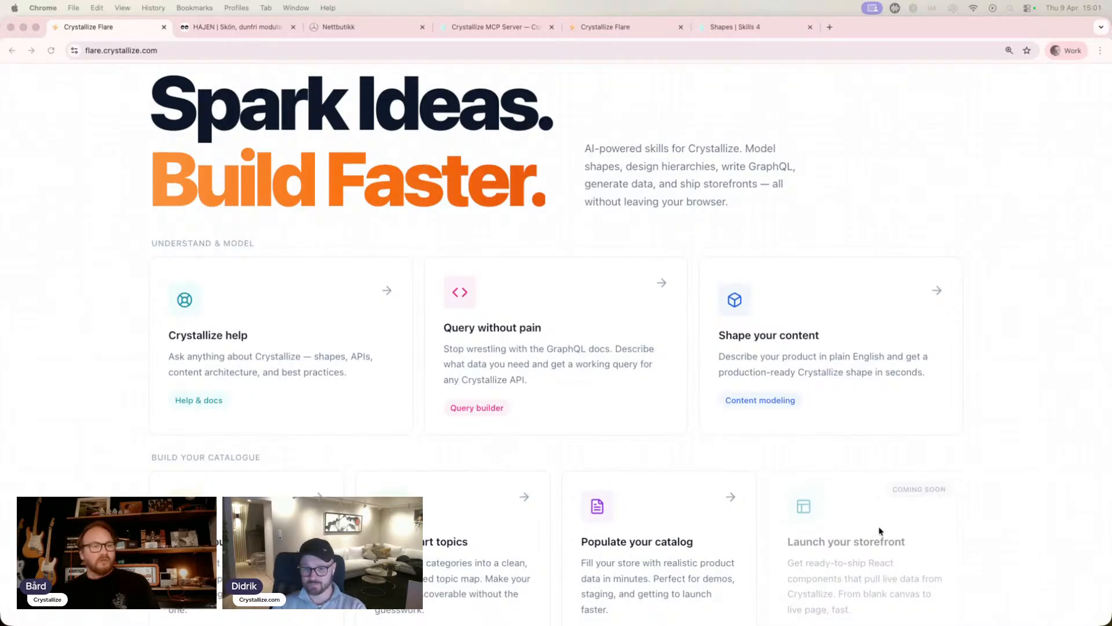
pyautogui.scroll(1, 880, 531)
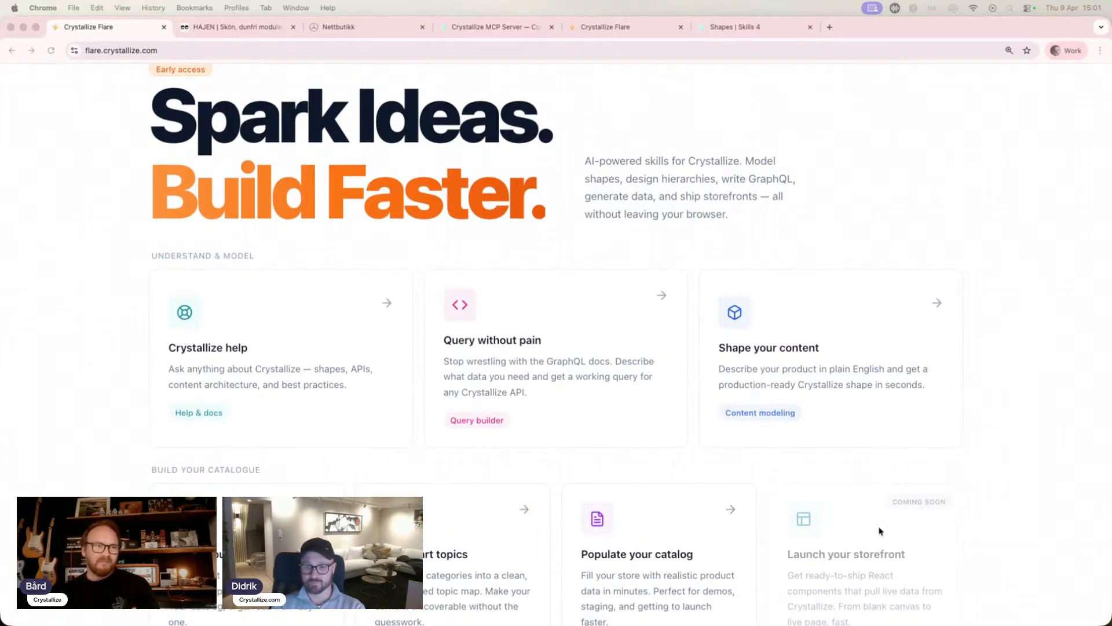
pyautogui.scroll(1, 880, 531)
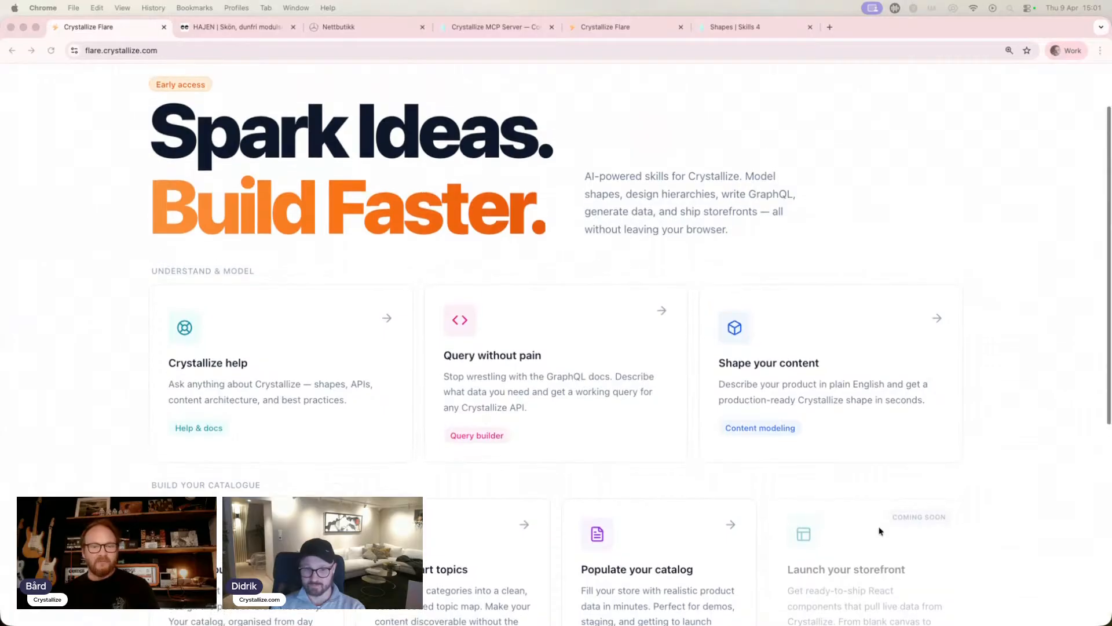
pyautogui.scroll(3, 880, 530)
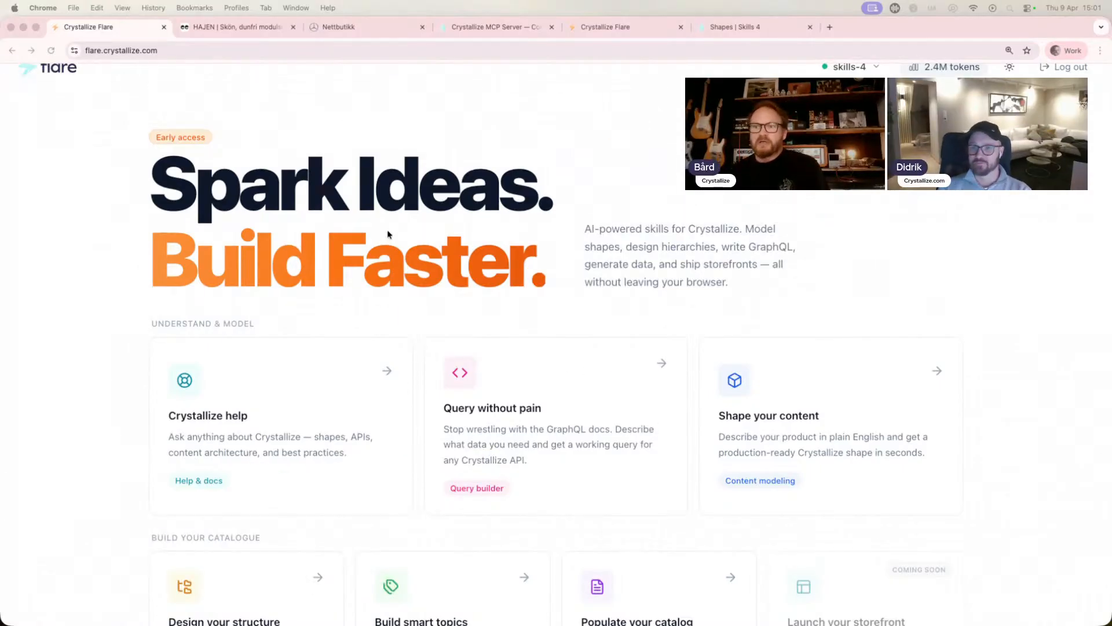
# Switch to the Sweef Hajen sofa page and add the 1,5-sits and 1-sits modules alongside the Hörn konvex module
pyautogui.click(233, 29)
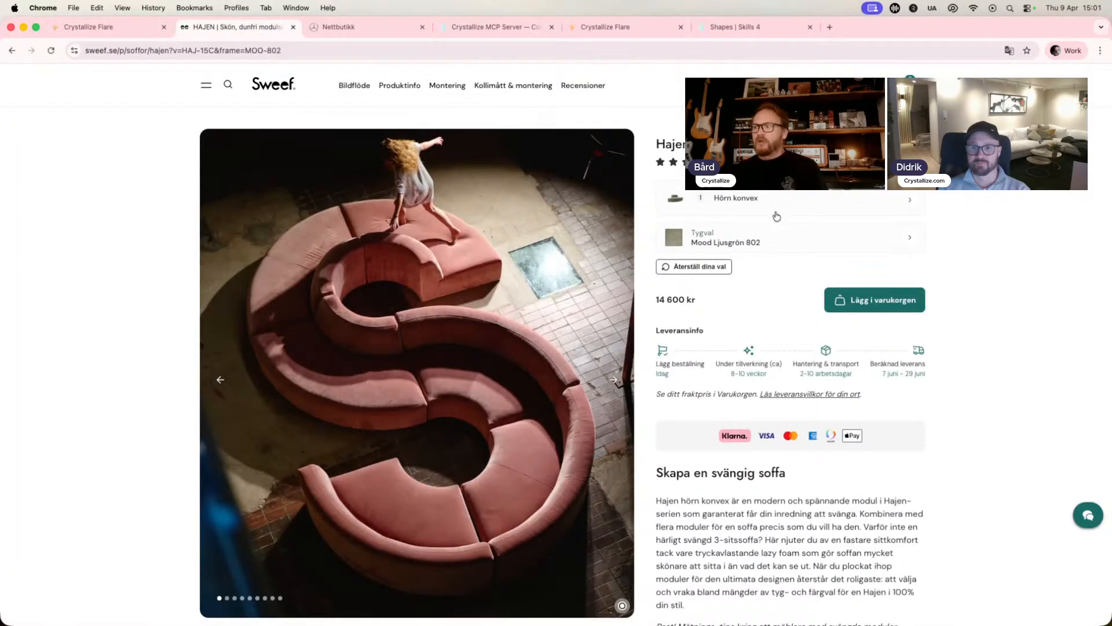
pyautogui.click(773, 200)
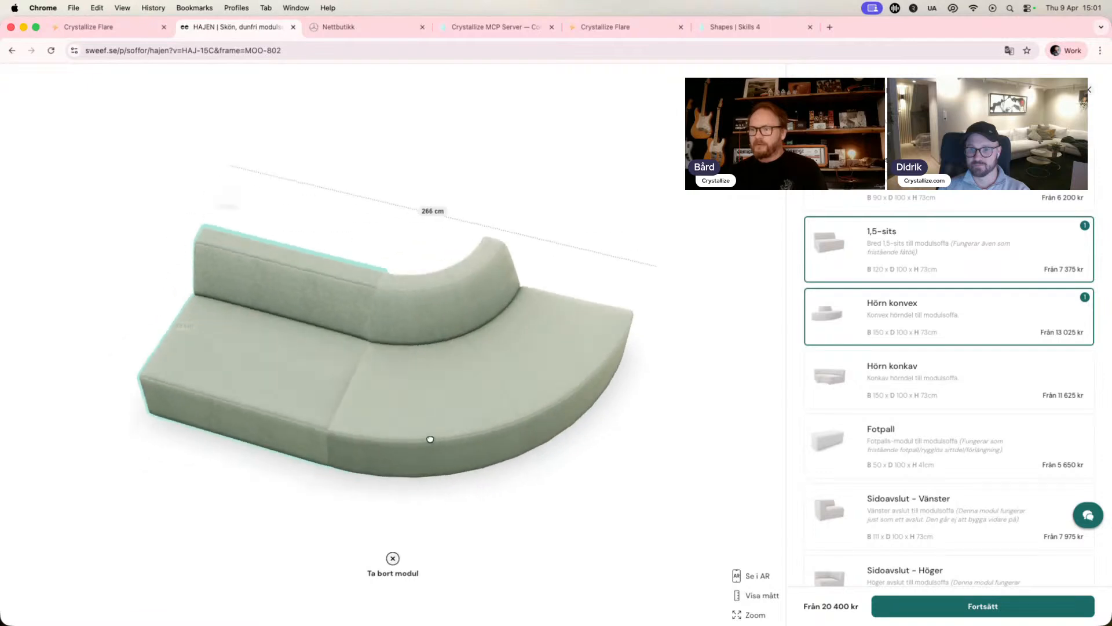
pyautogui.click(950, 209)
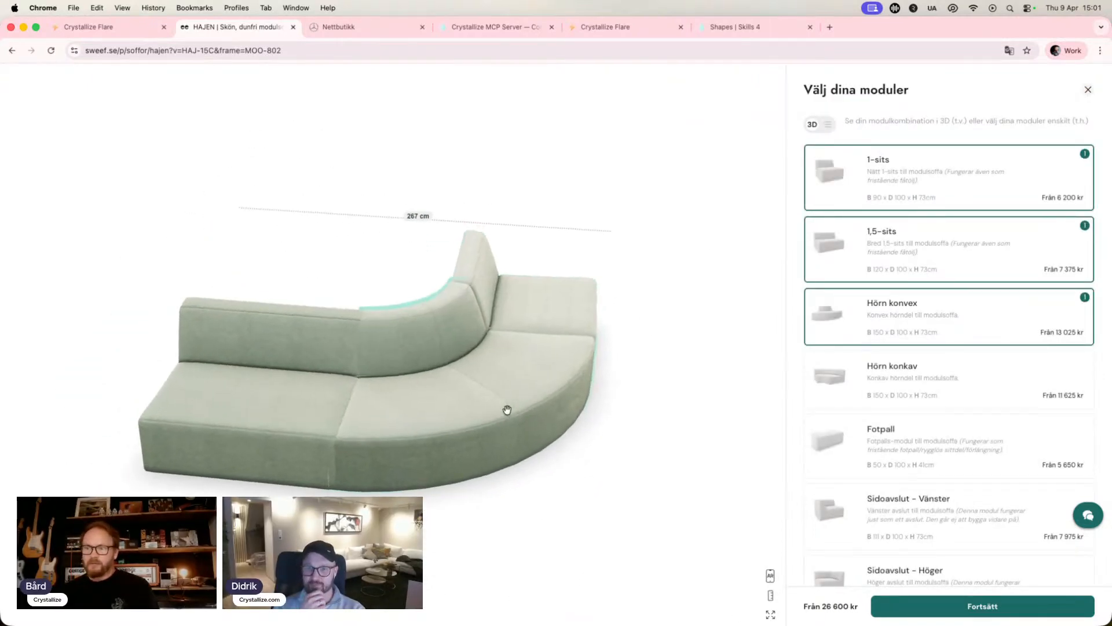
pyautogui.click(954, 606)
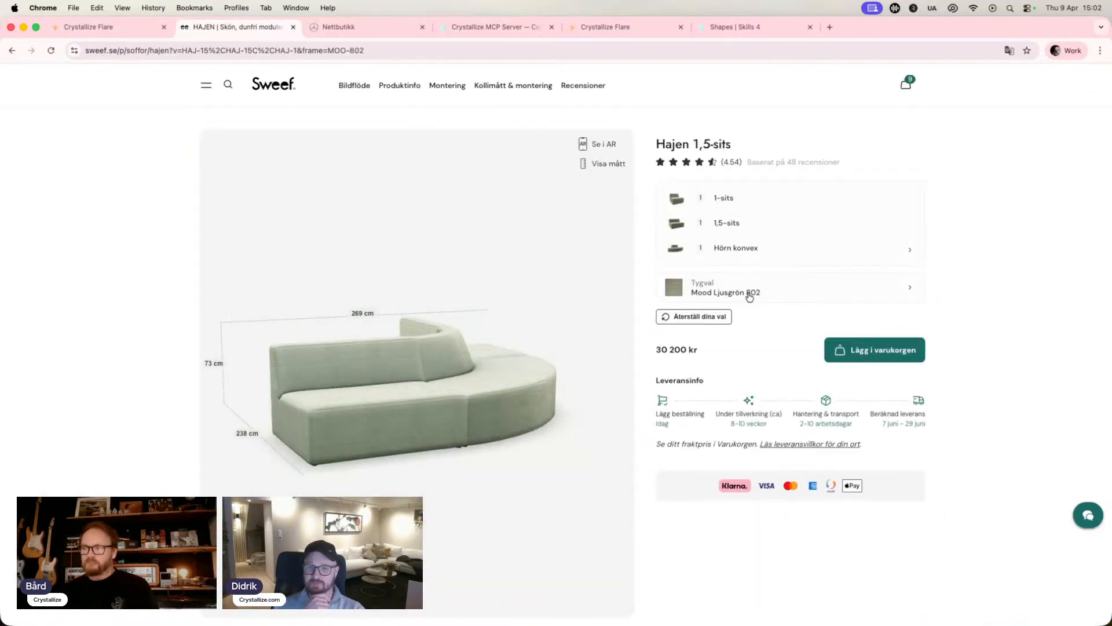
# Change the sofa's fabric to Solemio Gul 19 and confirm the choice
pyautogui.click(750, 295)
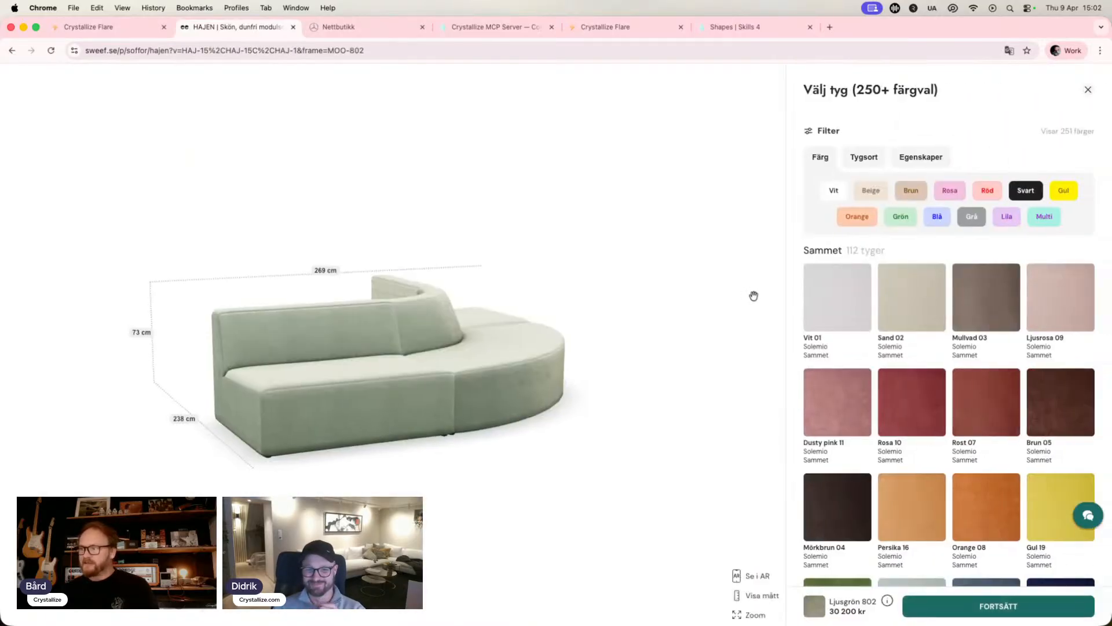
pyautogui.click(1052, 510)
pyautogui.click(981, 612)
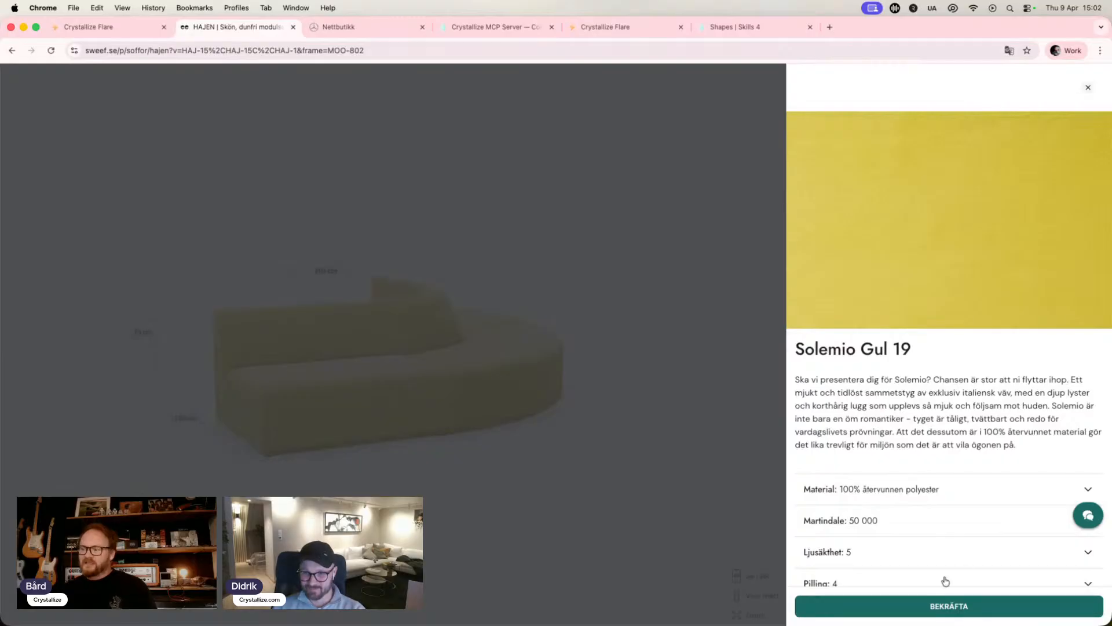
pyautogui.click(931, 606)
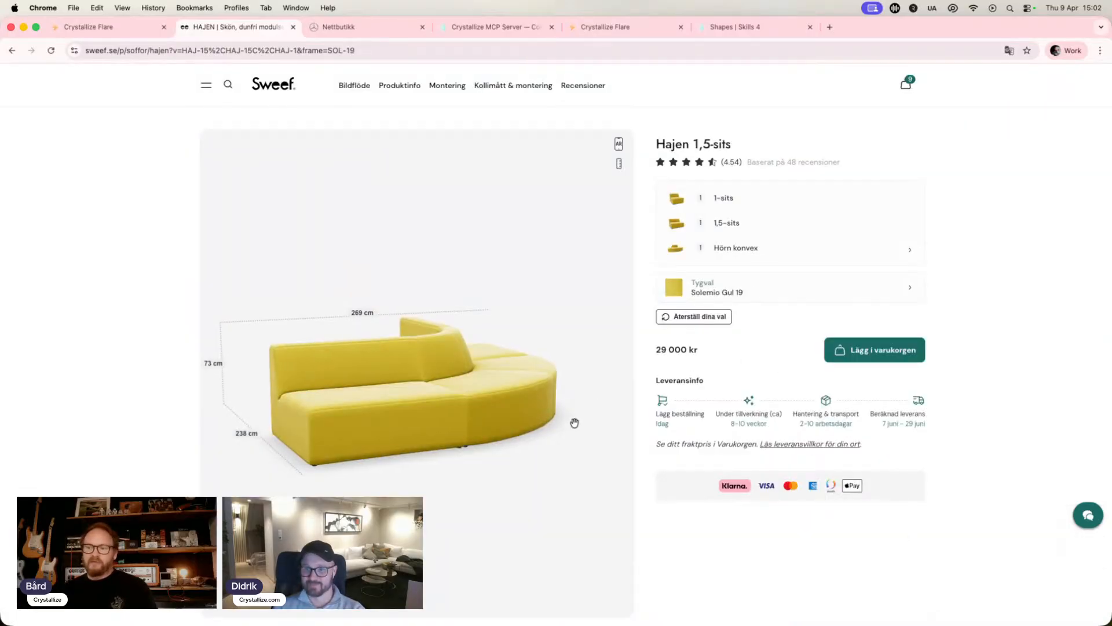
# Inspect the configured sofa from several angles in the 3D preview and check its price
pyautogui.moveTo(576, 422); pyautogui.dragTo(458, 455)
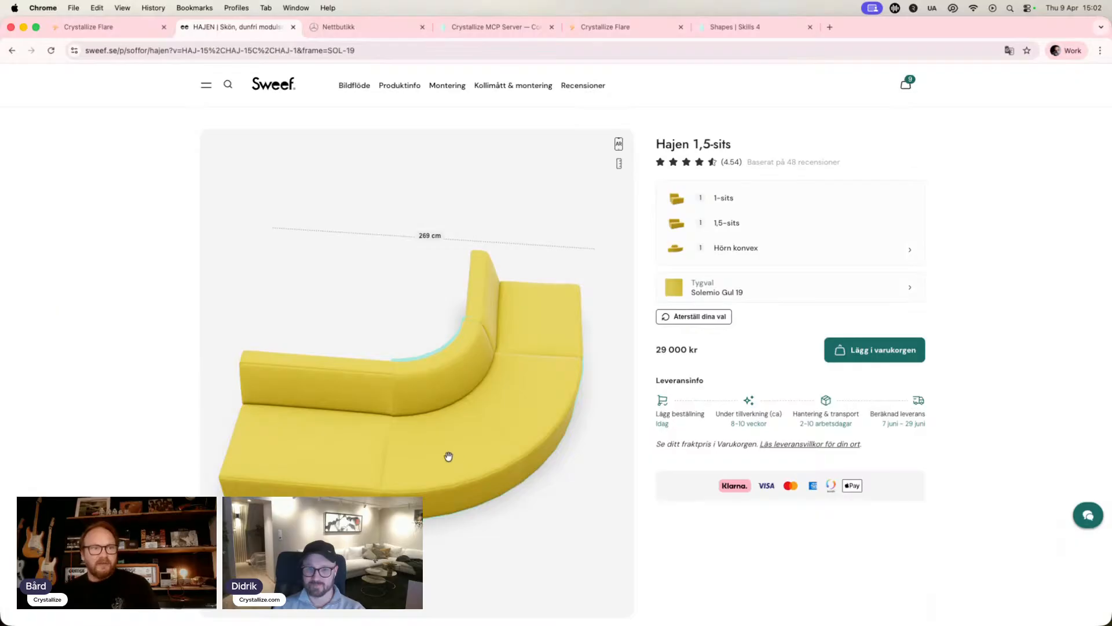
pyautogui.moveTo(453, 447); pyautogui.dragTo(479, 424)
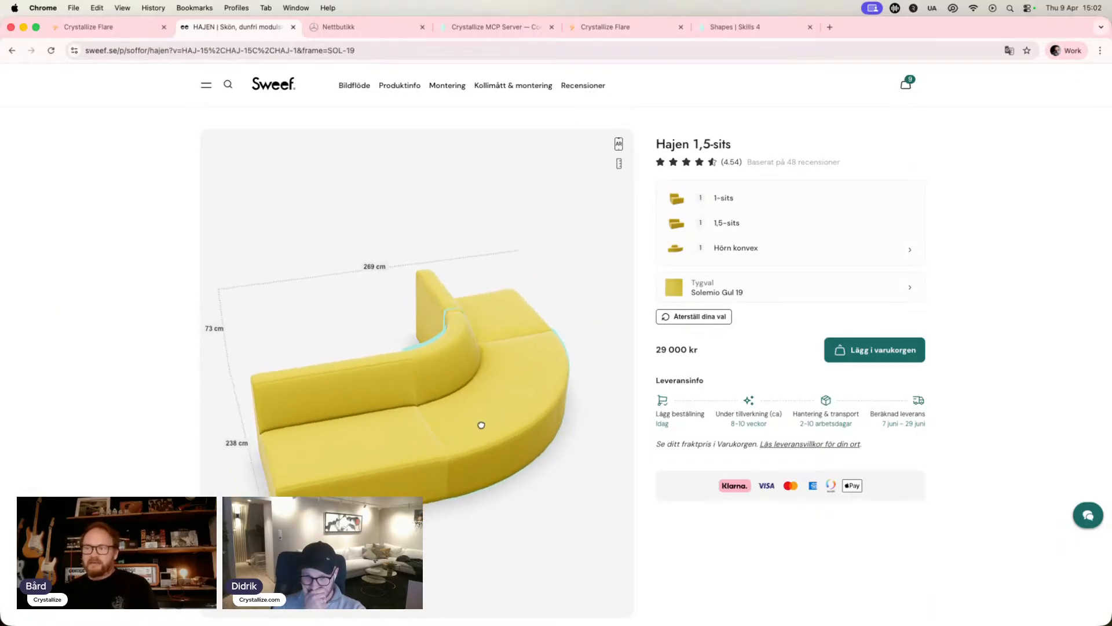
pyautogui.moveTo(657, 350); pyautogui.dragTo(690, 350)
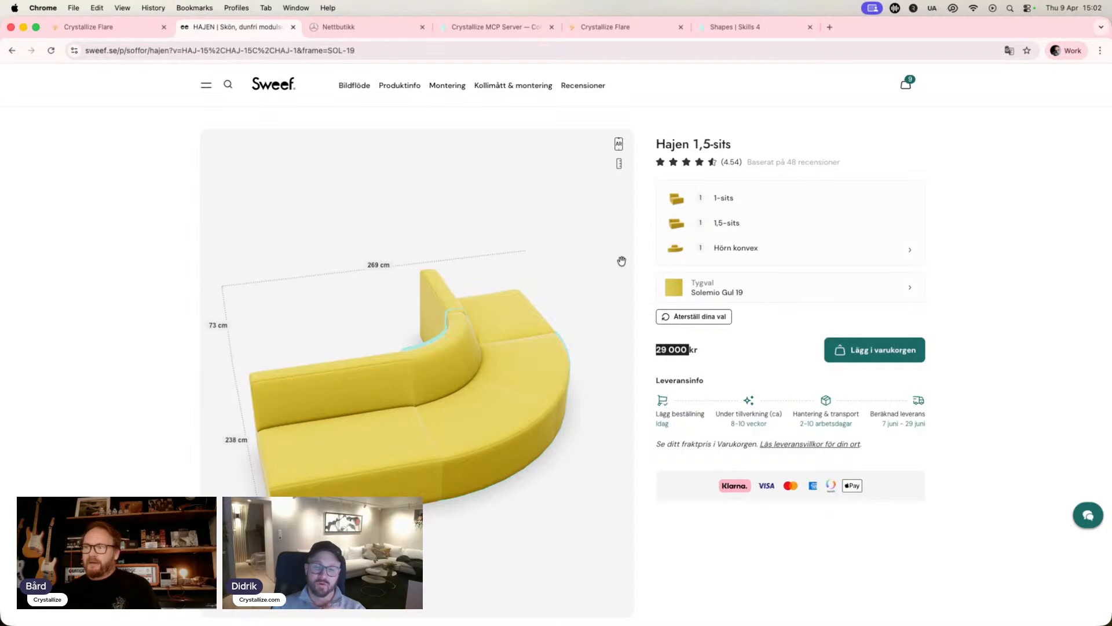
pyautogui.click(766, 142)
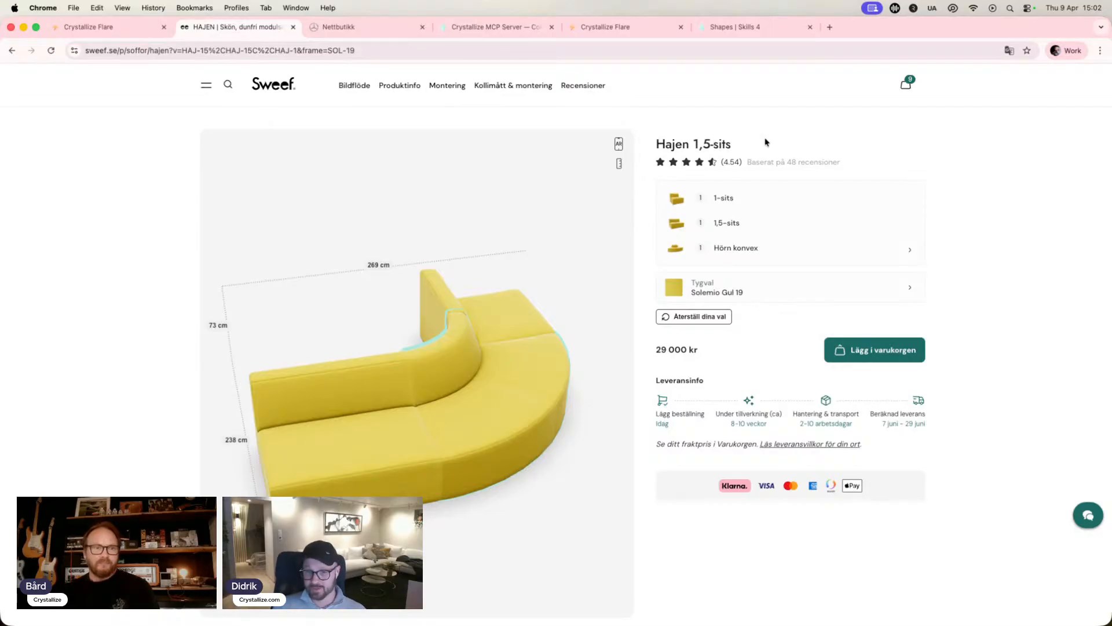
# Switch to the Mercedes-AMG GT Coupé configurator and change the paint to sun yellow, accepting the configuration update
pyautogui.click(344, 27)
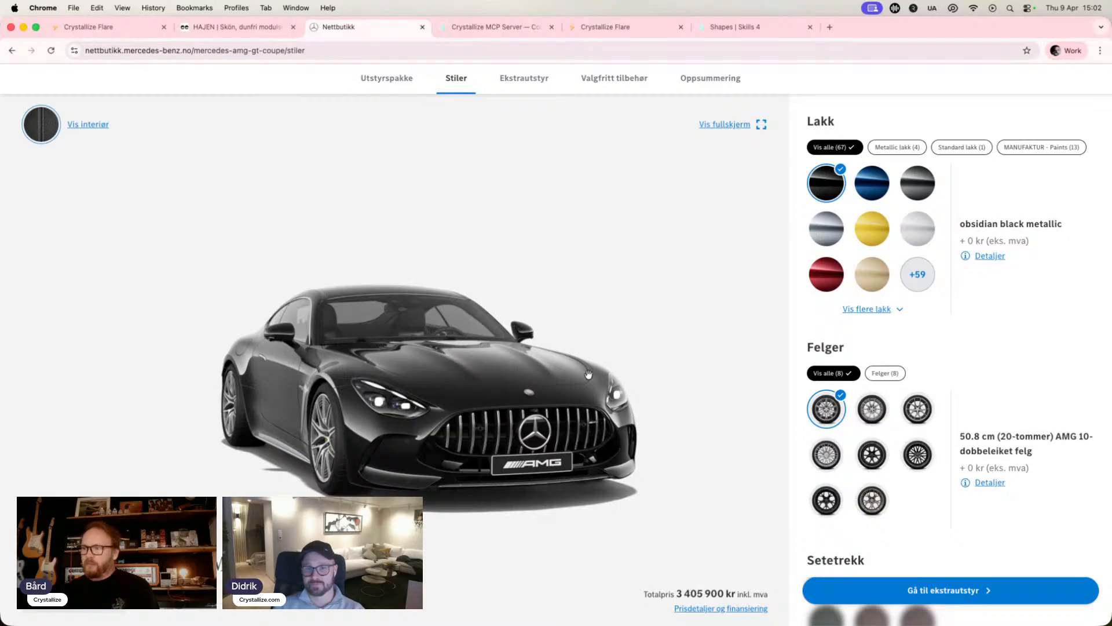
pyautogui.moveTo(589, 374); pyautogui.dragTo(293, 358)
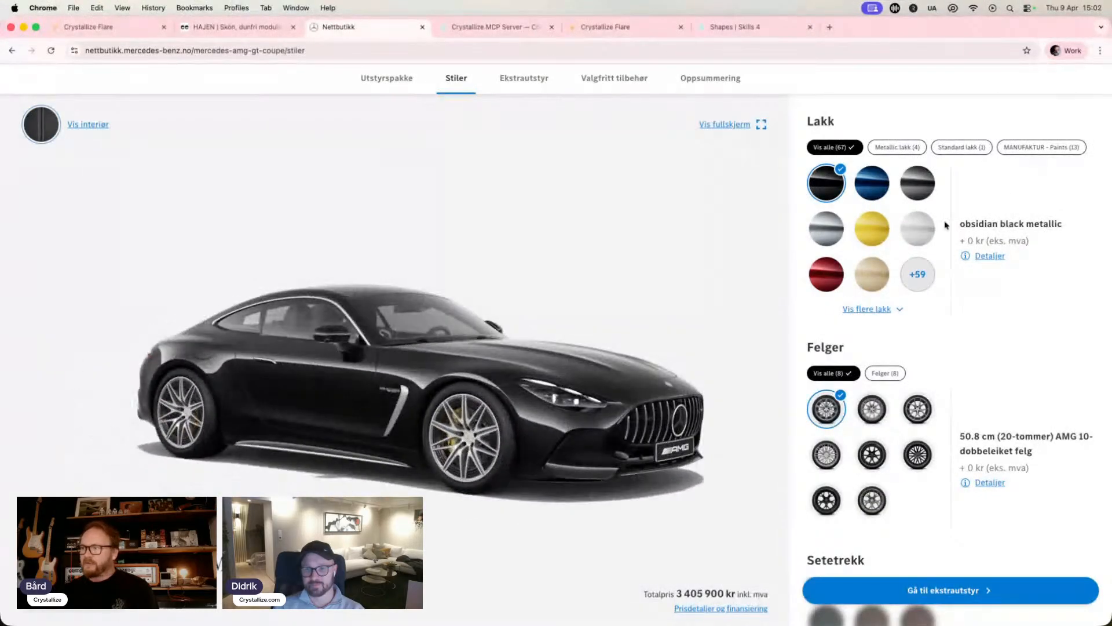
pyautogui.click(890, 237)
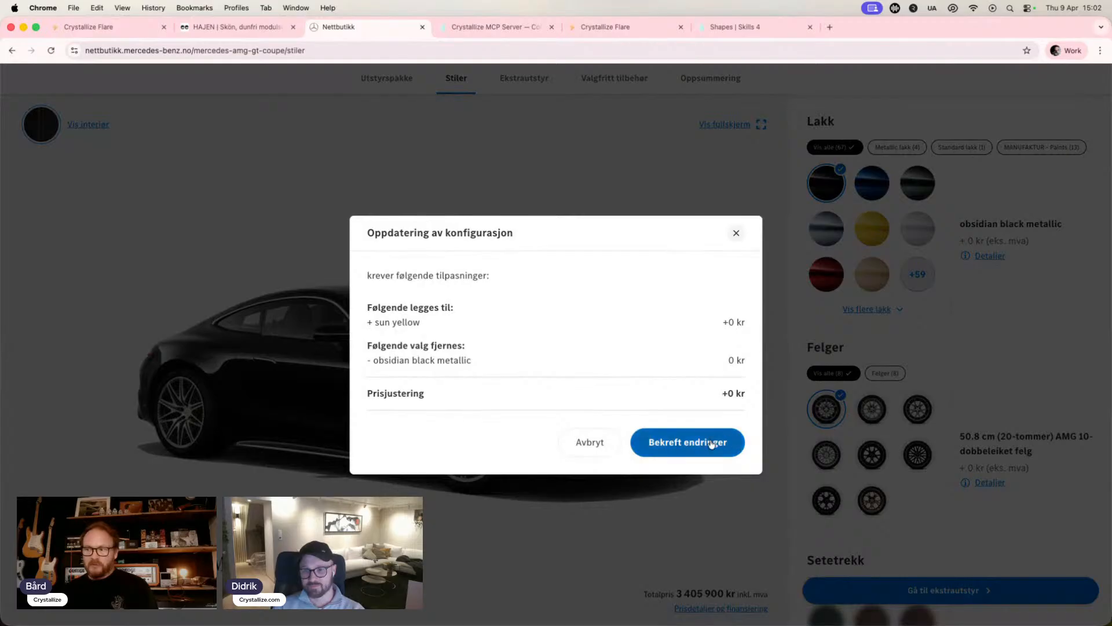
pyautogui.click(708, 445)
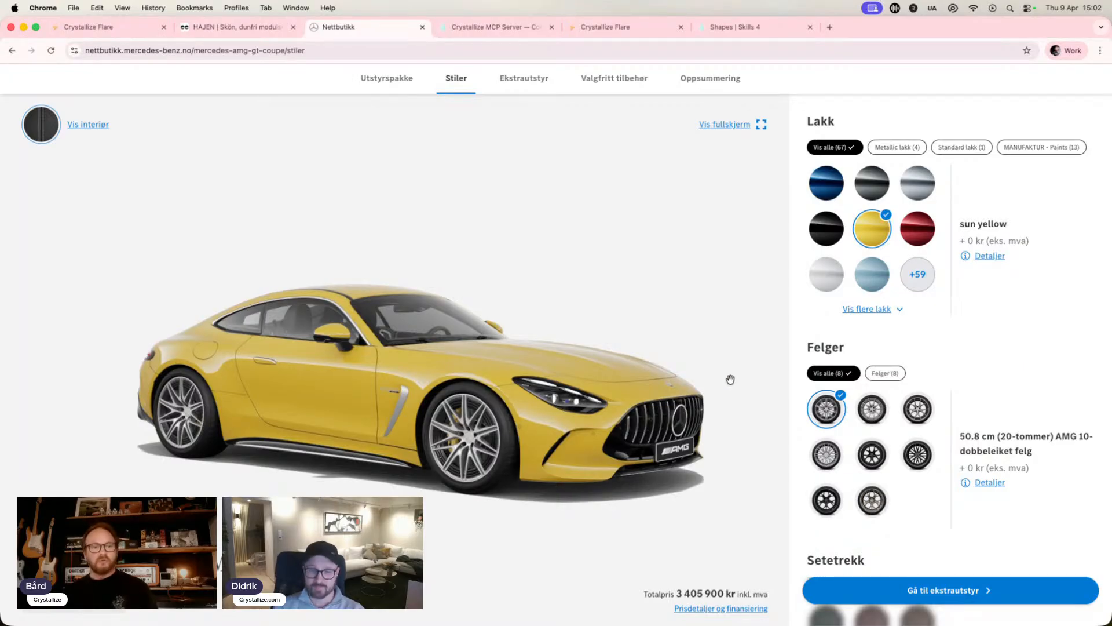
# Review the rim, seat upholstery and trim options, and view the car from its rear side
pyautogui.scroll(-10, 914, 348)
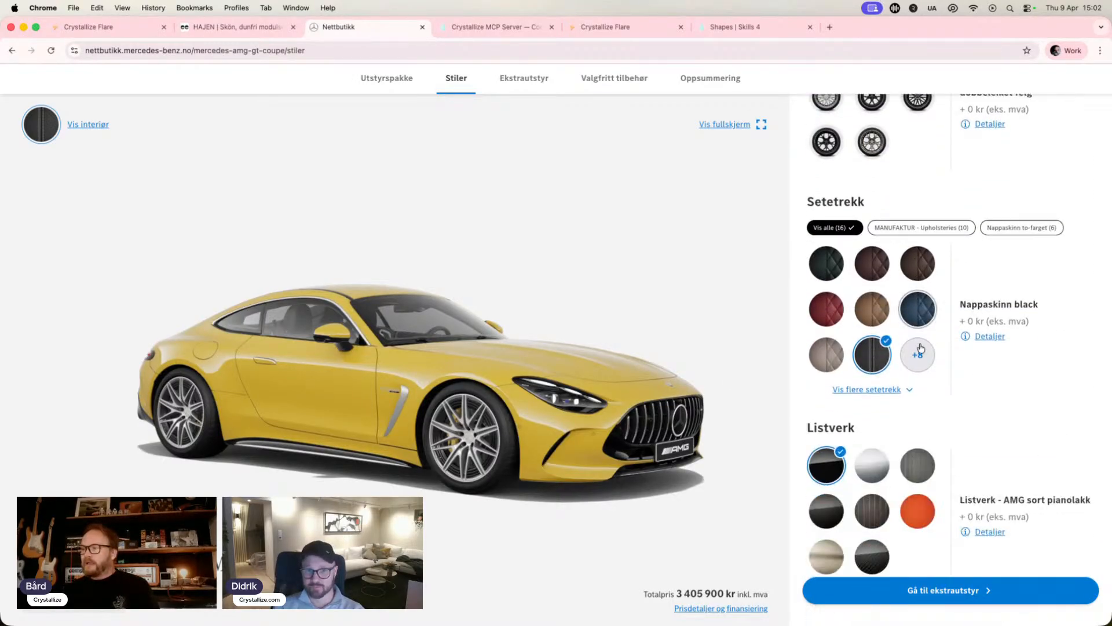
pyautogui.scroll(10, 922, 347)
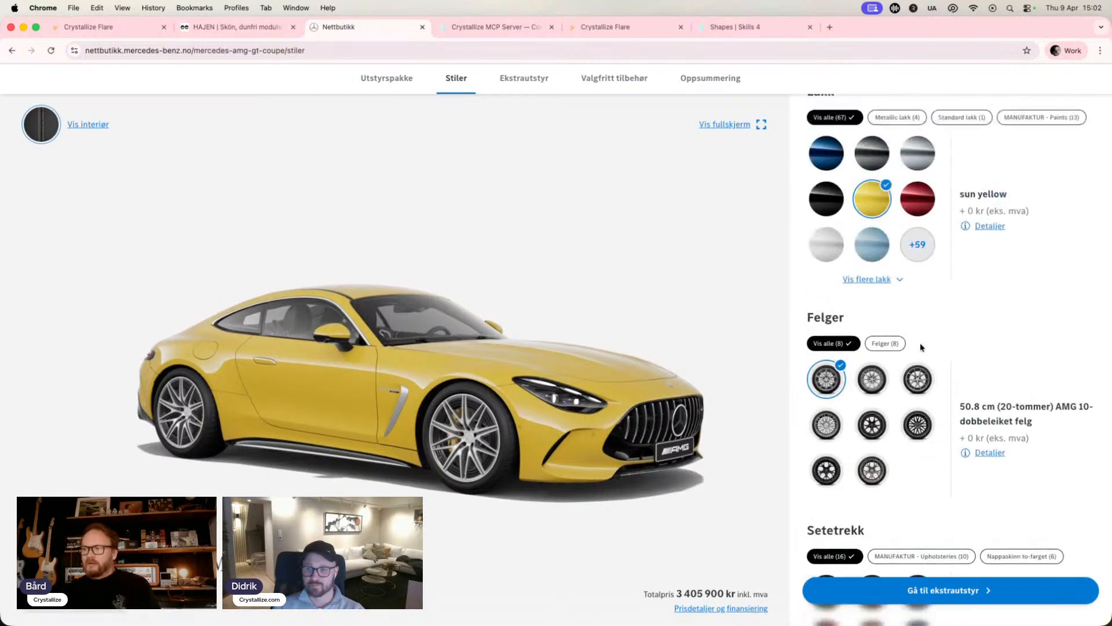
pyautogui.moveTo(586, 421); pyautogui.dragTo(364, 412)
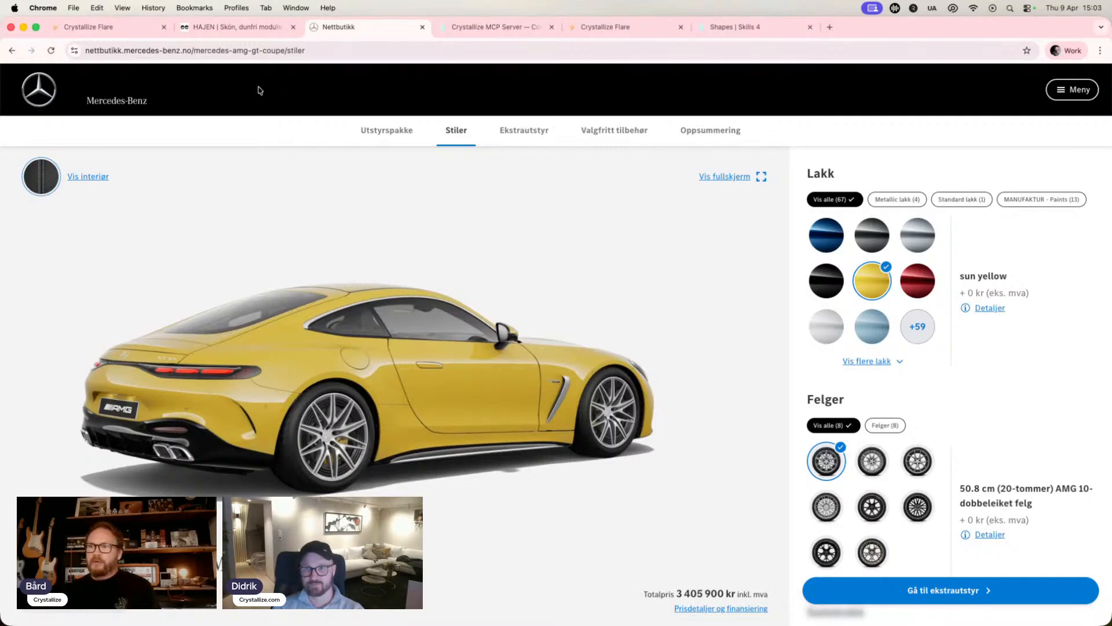
# Open the Crystallize MCP Server page and slingshot a few products across it
pyautogui.click(110, 27)
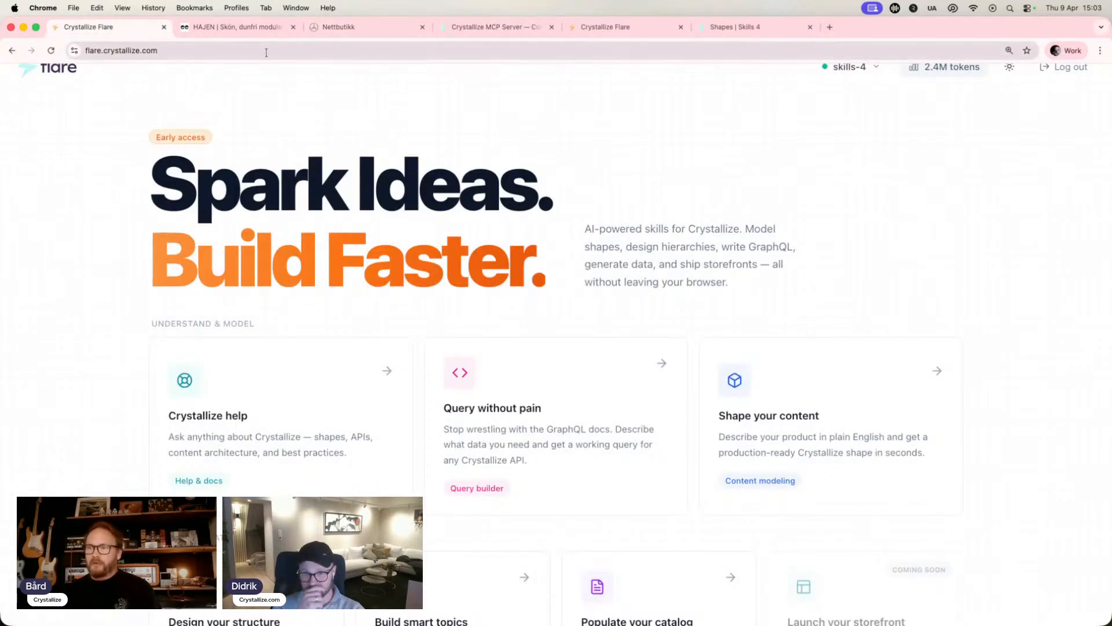
pyautogui.click(489, 27)
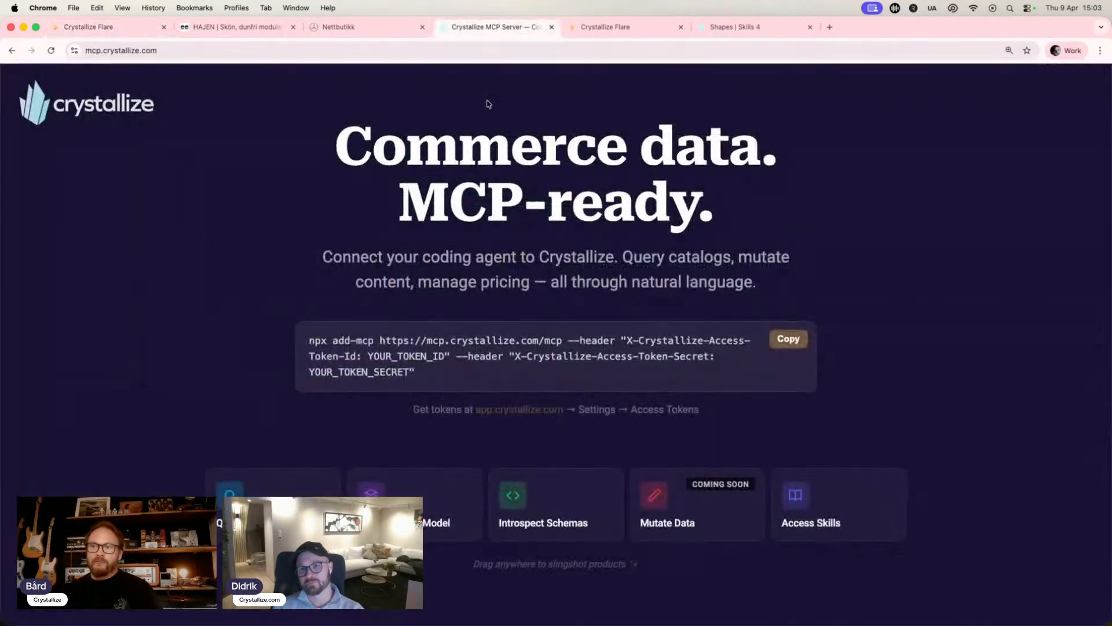
pyautogui.moveTo(194, 403); pyautogui.dragTo(164, 409)
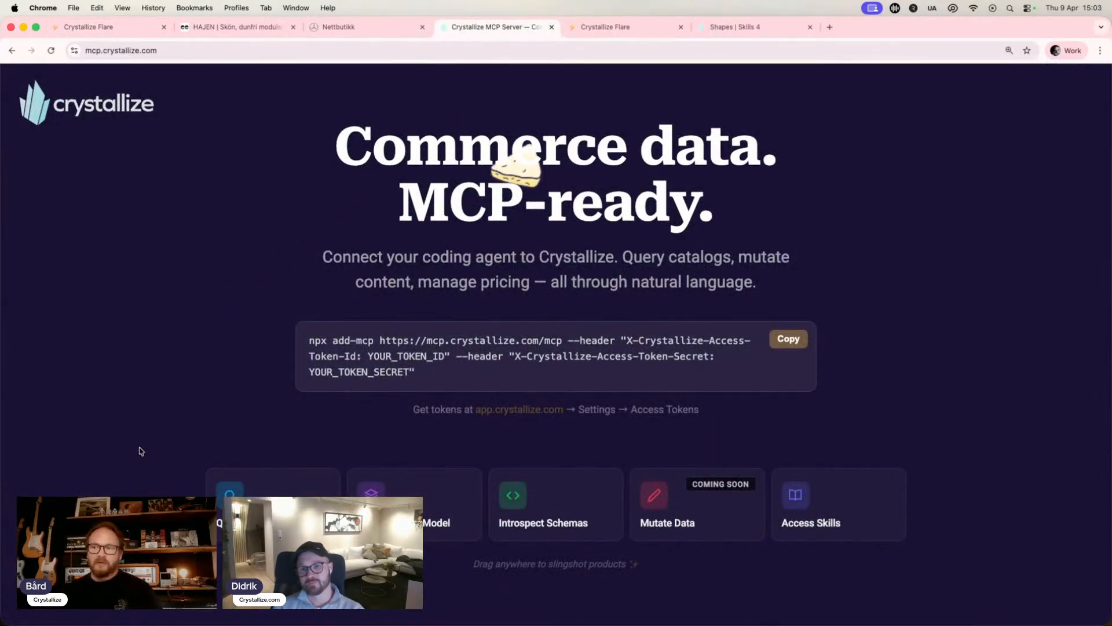
pyautogui.moveTo(111, 472); pyautogui.dragTo(92, 536)
pyautogui.moveTo(894, 335); pyautogui.dragTo(1023, 452)
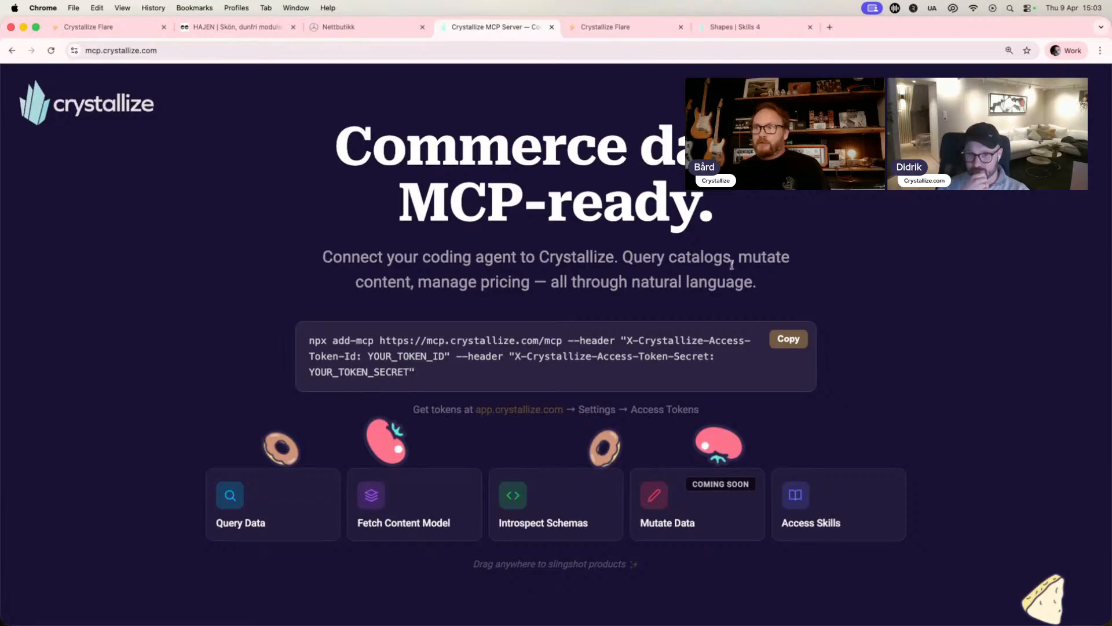
# Return to Flare, open the Shape your content skill, and view its Research storefront dialog without analyzing any URL
pyautogui.click(115, 29)
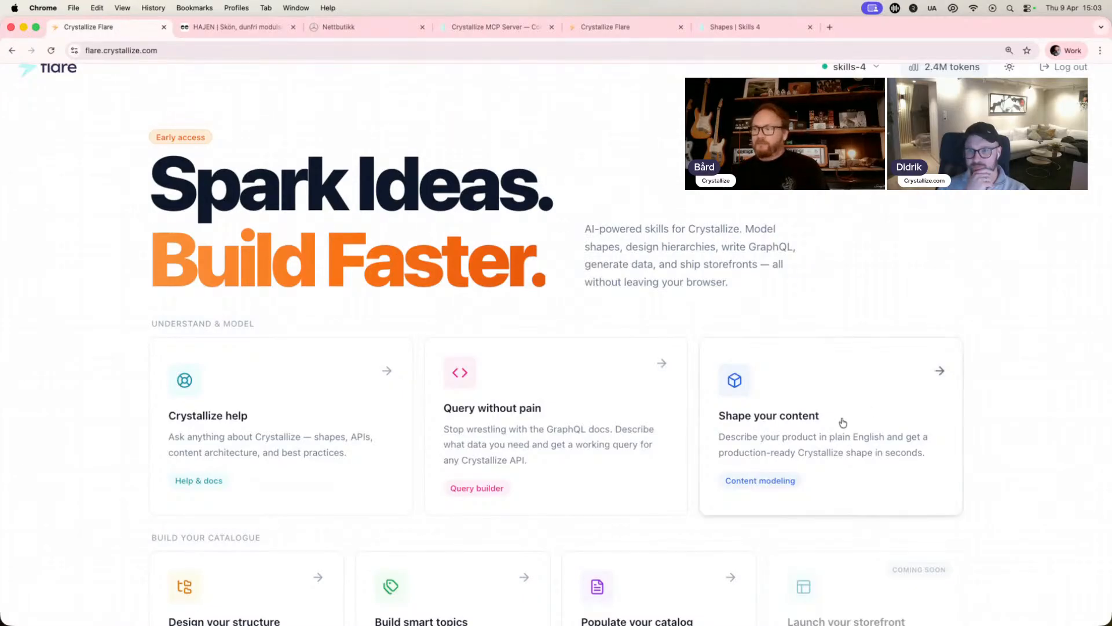
pyautogui.click(844, 417)
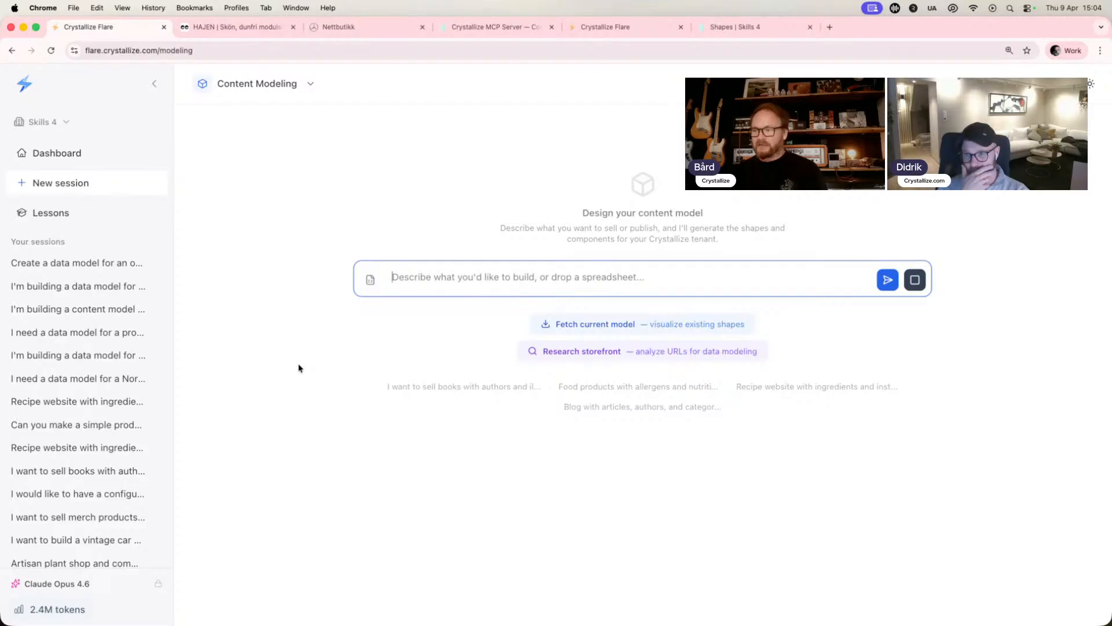
pyautogui.click(603, 359)
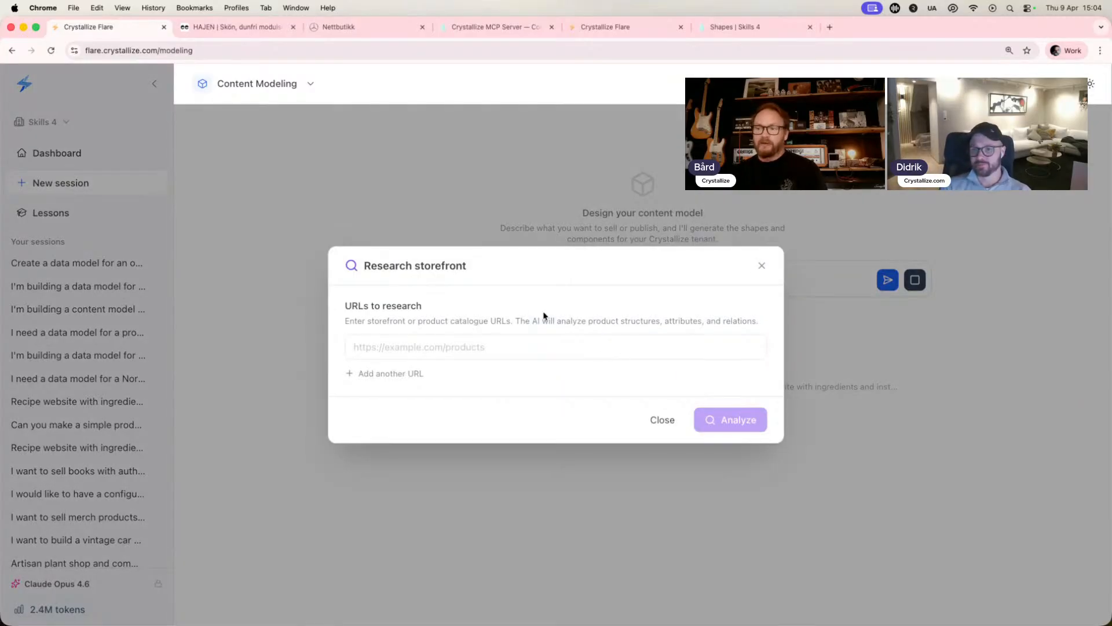
pyautogui.click(763, 266)
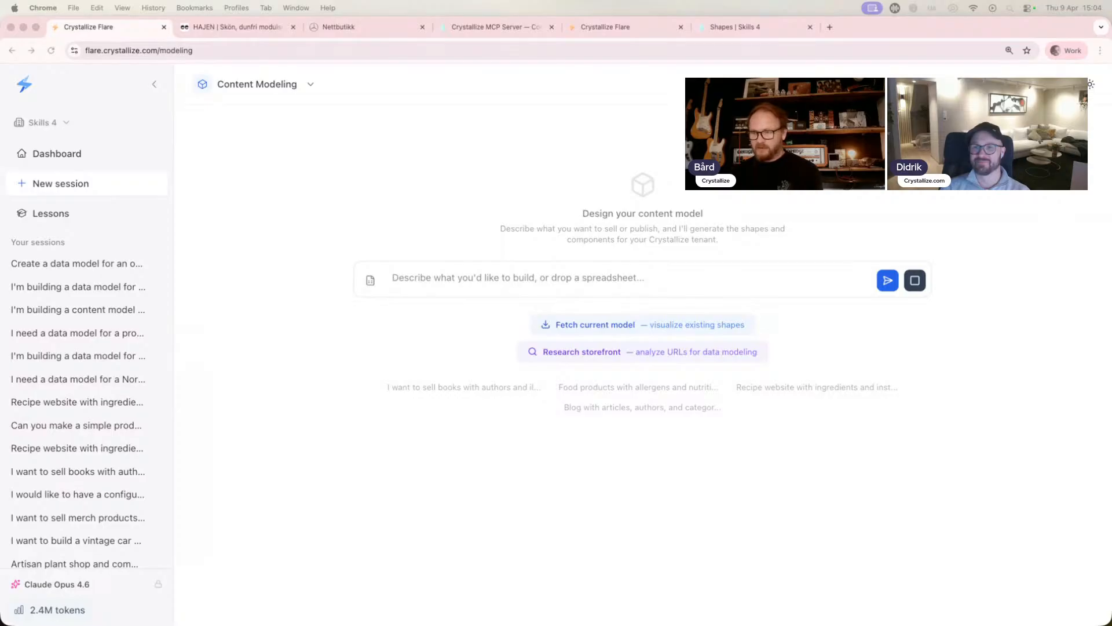
# Submit a prompt for an online pizza configurator data model with size variants, crust type selection, included and optional ingredient chunks, and an Ingredient product shape
pyautogui.click(398, 272)
pyautogui.write('Create a data model for an online pizza configurator.  A pizza is a product with variants for sizes (Small, Medium, Large, Family) and a selection for crust type (Classic, Thin, Stuffed, Gluten-Free).  Each pizza has two repeating content chunks: "Included Ingredients" and "Optional Ingredients." Each chunk entry has a numeric component for quantity (unit pcs) and an item relation to an Ingredient product.  An Ingredient is its own product shape (e.g., Mozzarella, Pepperoni, Tomato Sauce).')
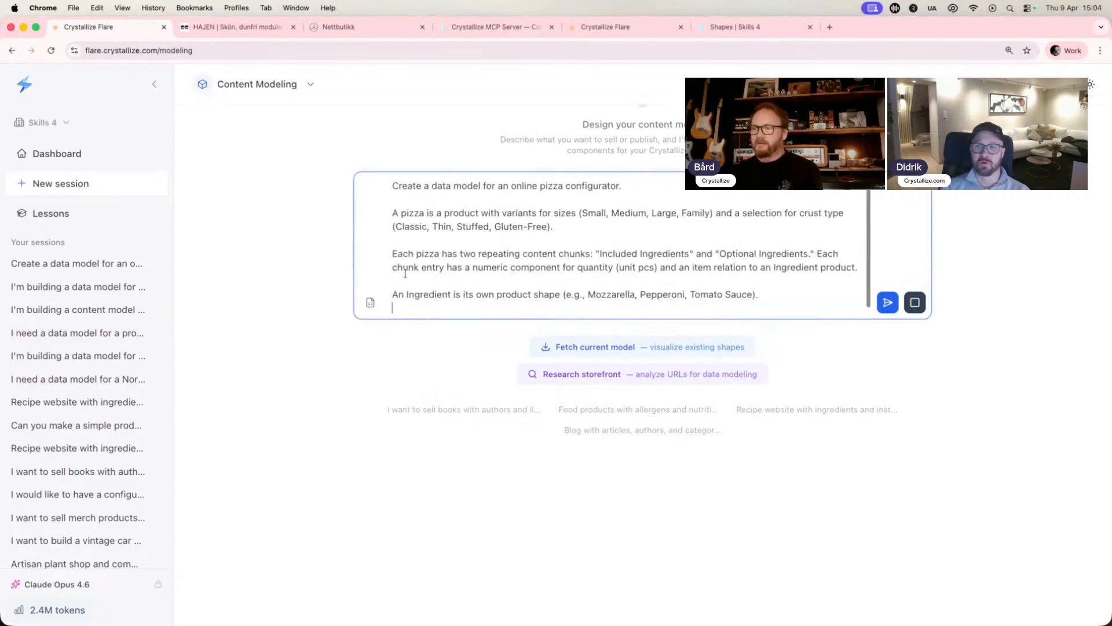
pyautogui.click(885, 302)
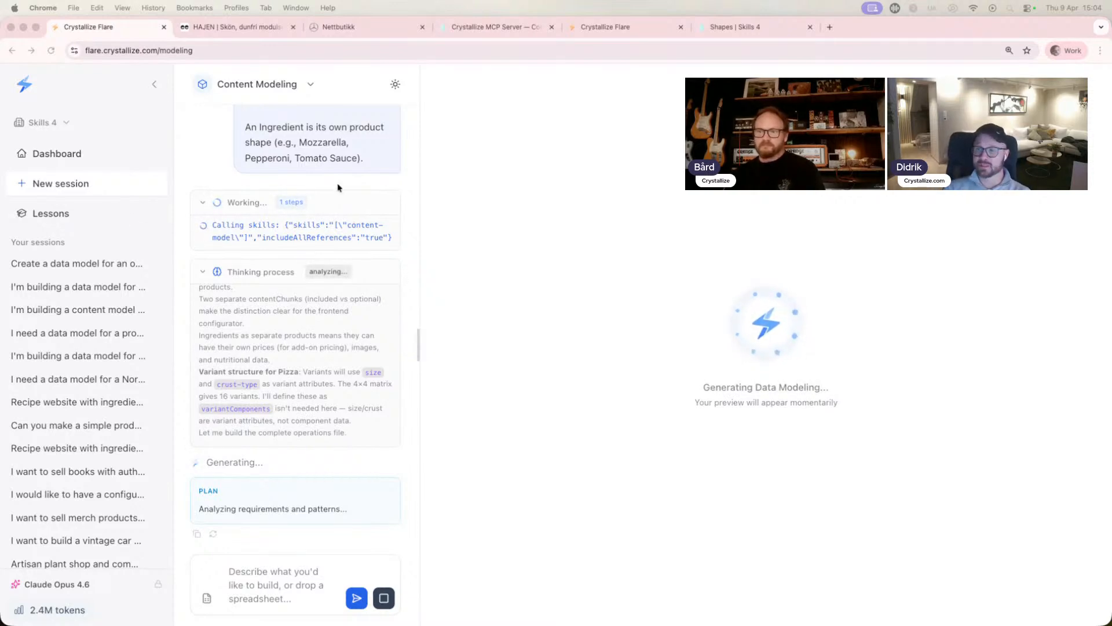
# Revisit the Mercedes-Benz configurator and look over the paint, rim and seat upholstery options for the AMG GT while the model generates
pyautogui.scroll(5, 339, 187)
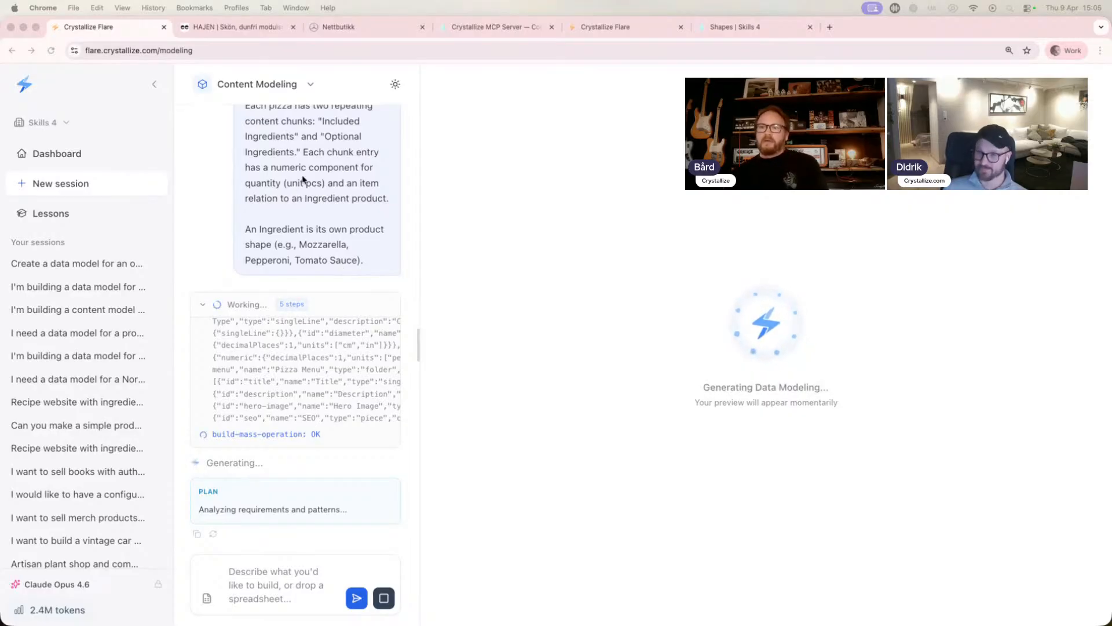
pyautogui.click(338, 27)
pyautogui.moveTo(564, 379); pyautogui.dragTo(439, 380)
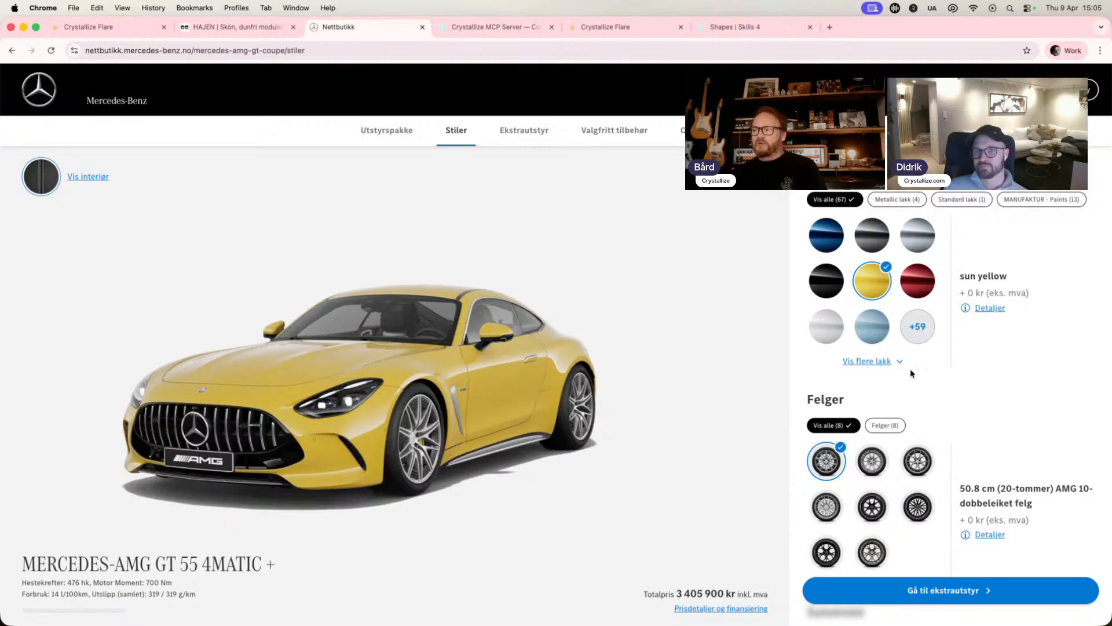
pyautogui.scroll(-2, 948, 398)
pyautogui.scroll(-3, 951, 400)
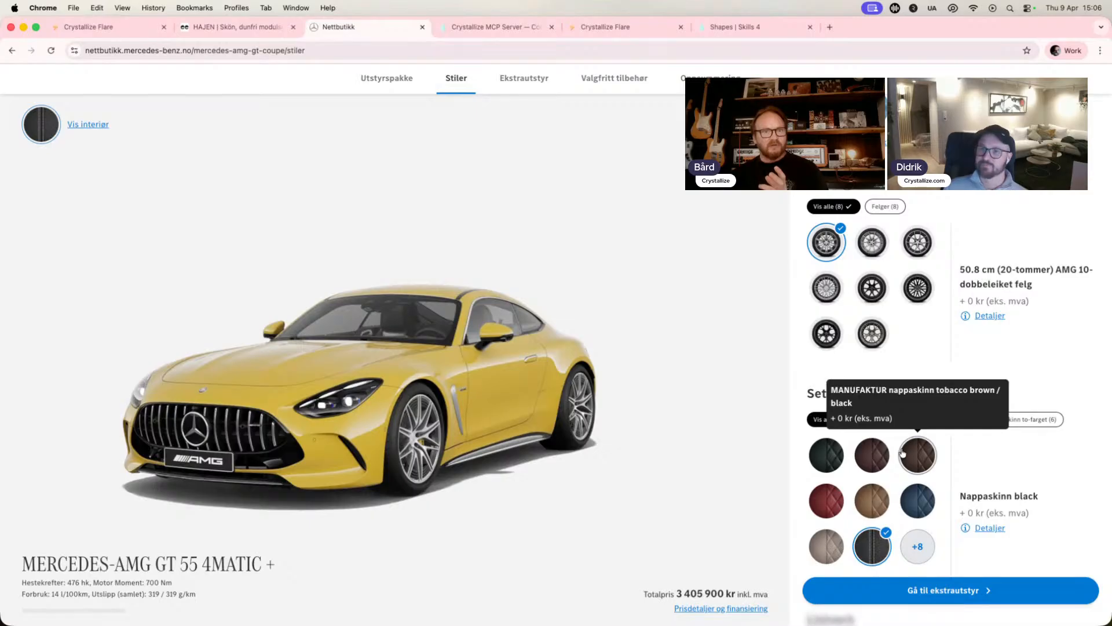
pyautogui.scroll(5, 903, 453)
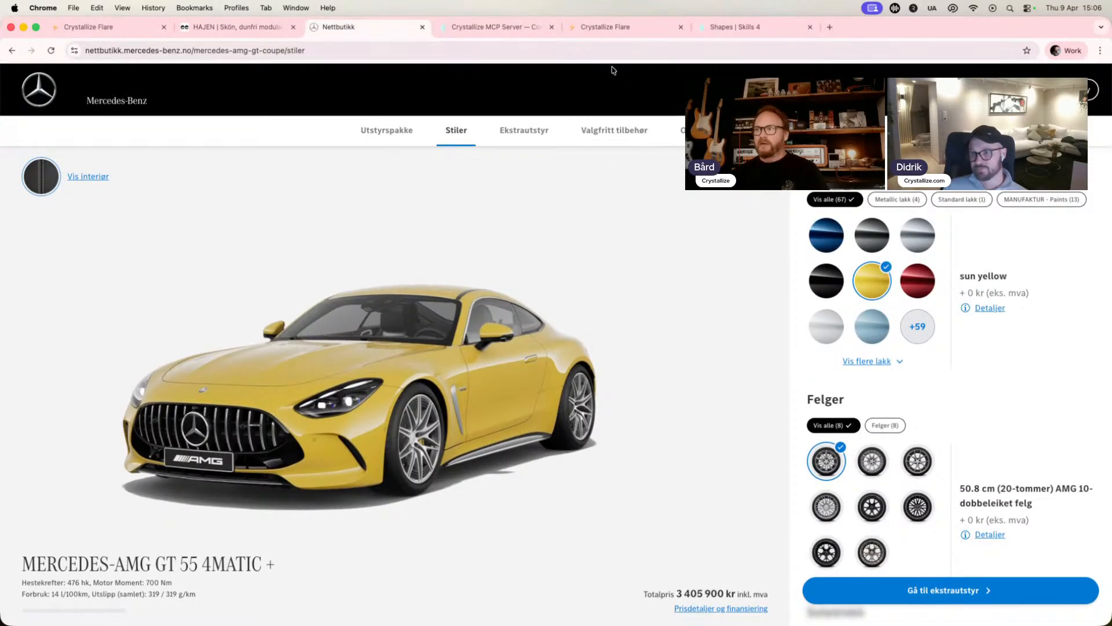
# Return to Flare and rearrange the generated diagram, placing the SEO piece clear below Pizza and the Pizza Menu folder under Ingredient
pyautogui.click(123, 29)
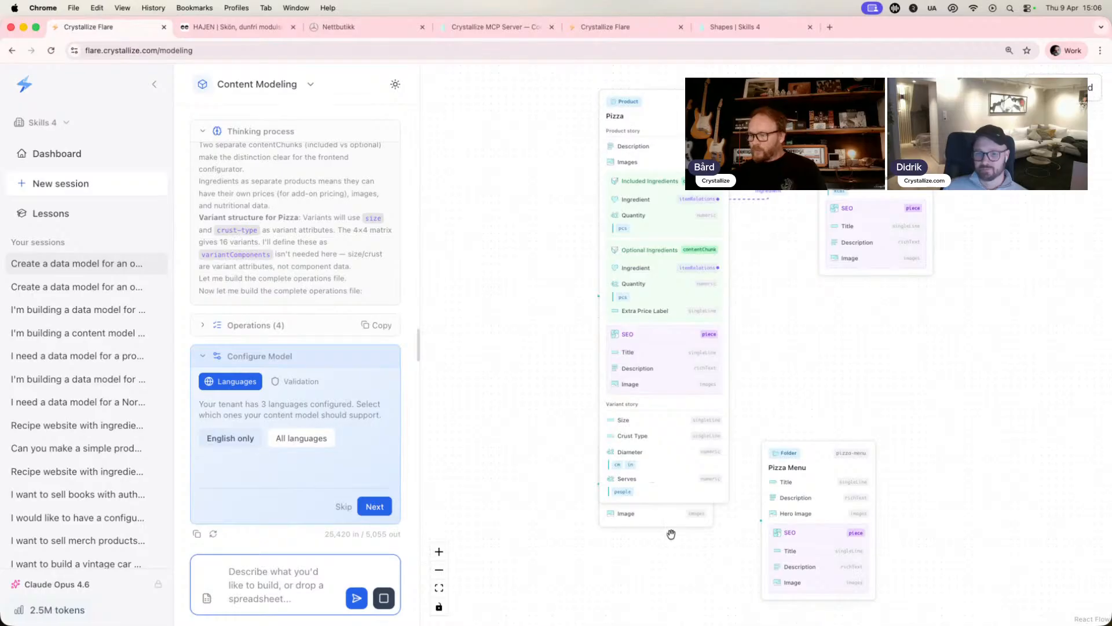
pyautogui.moveTo(664, 523); pyautogui.dragTo(671, 598)
pyautogui.click(578, 485)
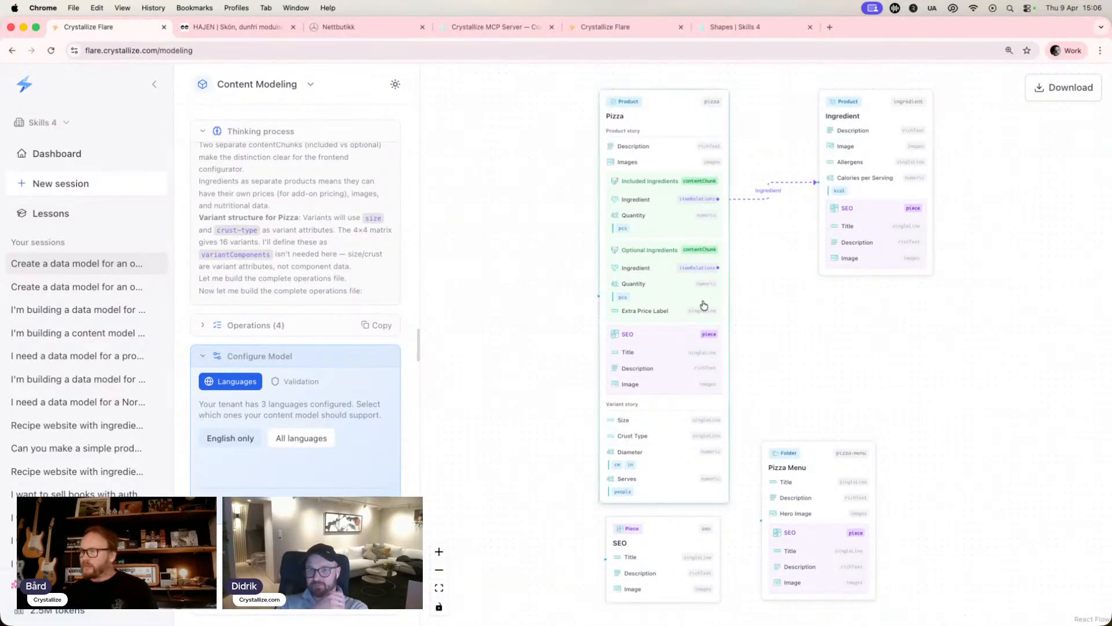
pyautogui.scroll(3, 667, 265)
pyautogui.scroll(1, 667, 264)
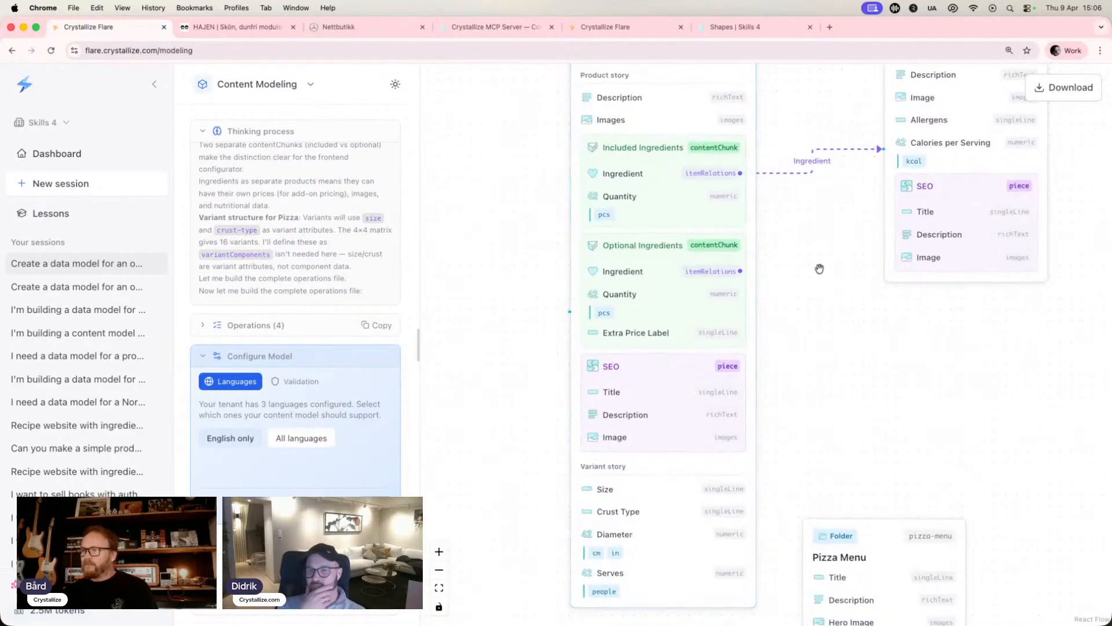
pyautogui.moveTo(819, 267); pyautogui.dragTo(809, 316)
pyautogui.moveTo(890, 592); pyautogui.dragTo(971, 584)
# Examine the Pizza shape's ingredient chunks, item relations and variant fields, together with the Ingredient, Pizza Menu and SEO shapes
pyautogui.moveTo(884, 499); pyautogui.dragTo(723, 356)
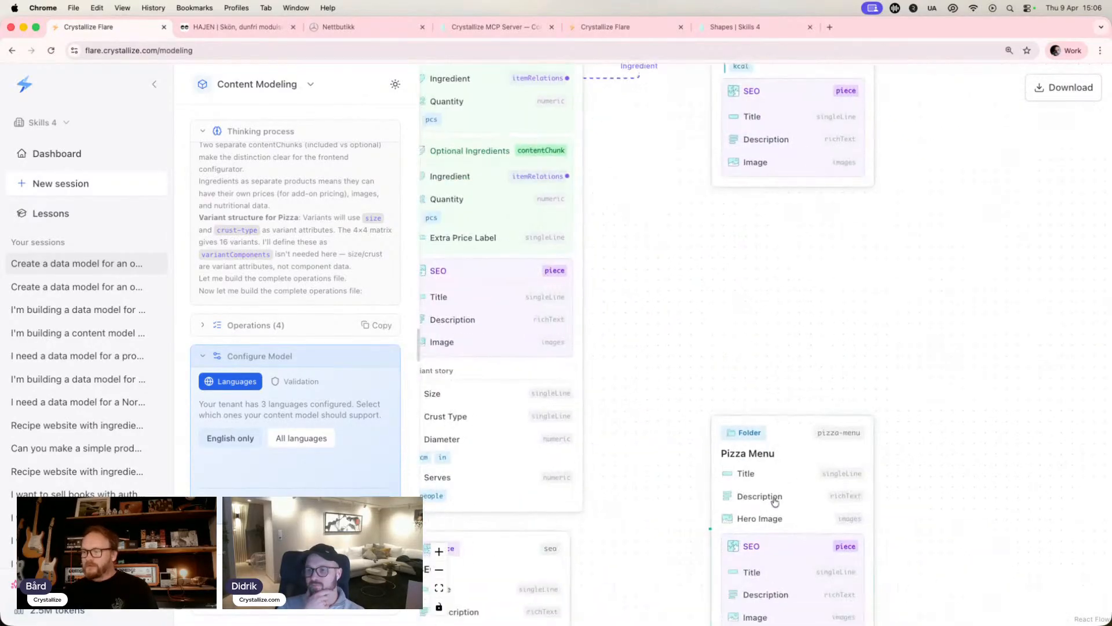
pyautogui.moveTo(675, 521); pyautogui.dragTo(719, 459)
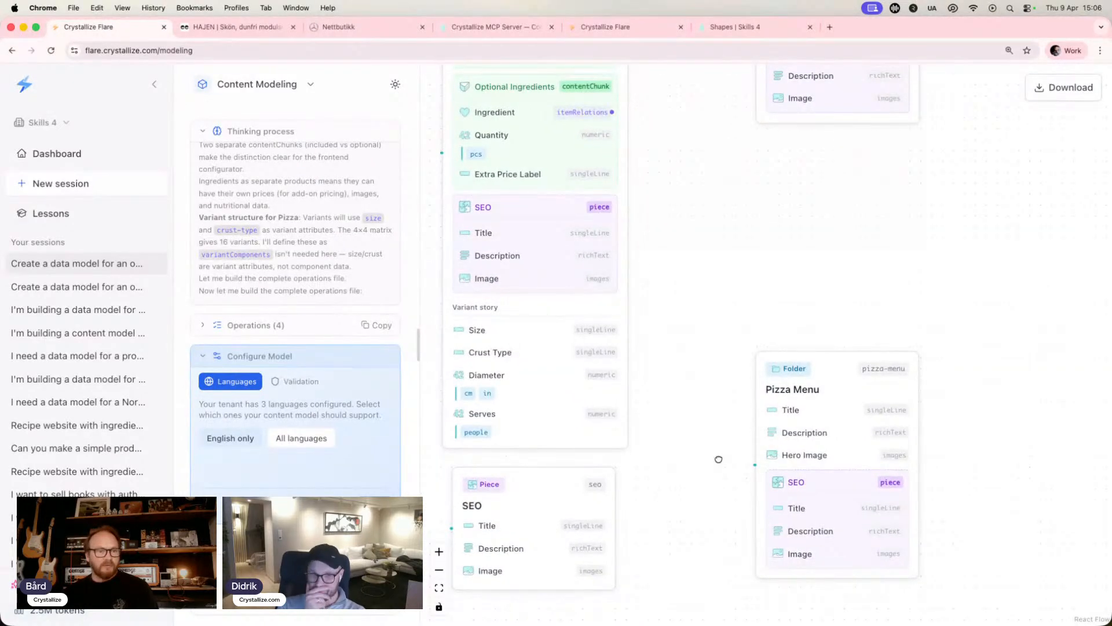
pyautogui.scroll(2, 718, 459)
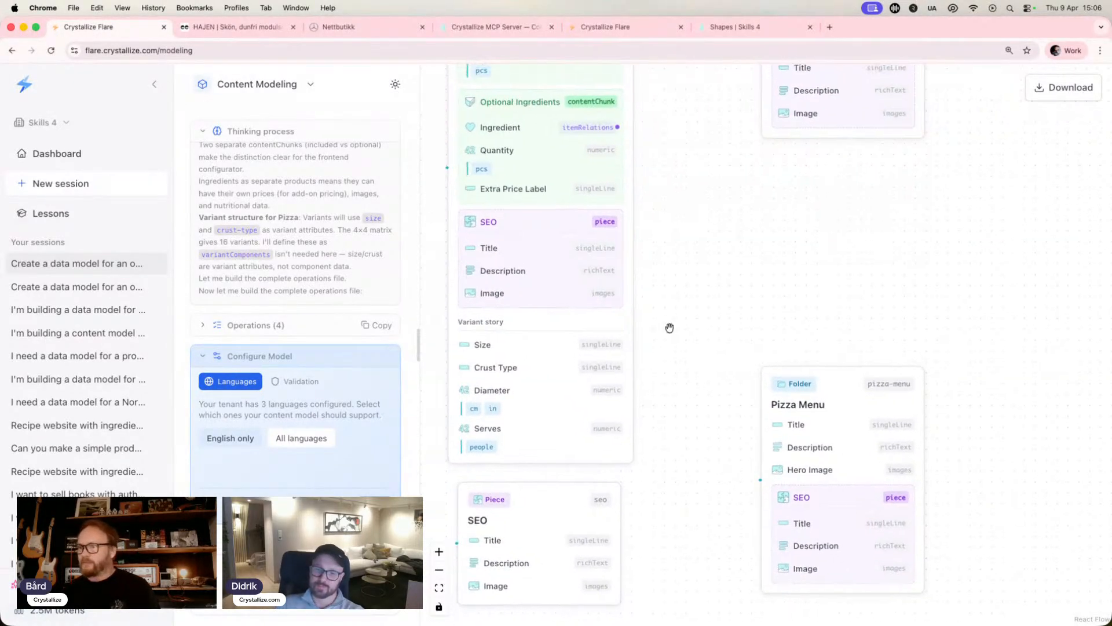
pyautogui.scroll(4, 682, 268)
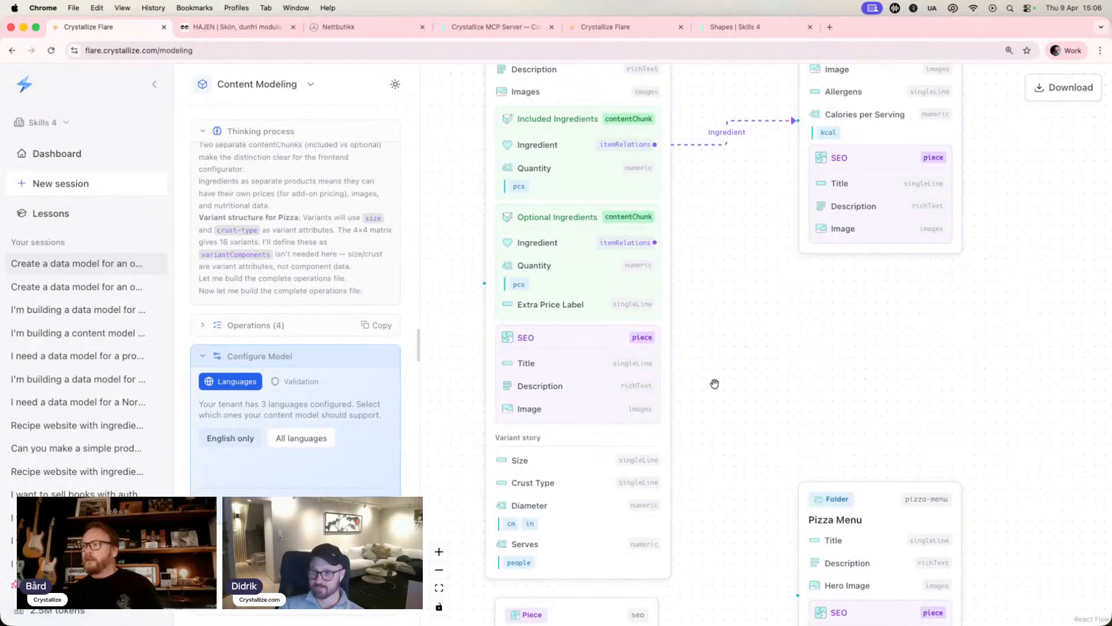
pyautogui.scroll(4, 722, 273)
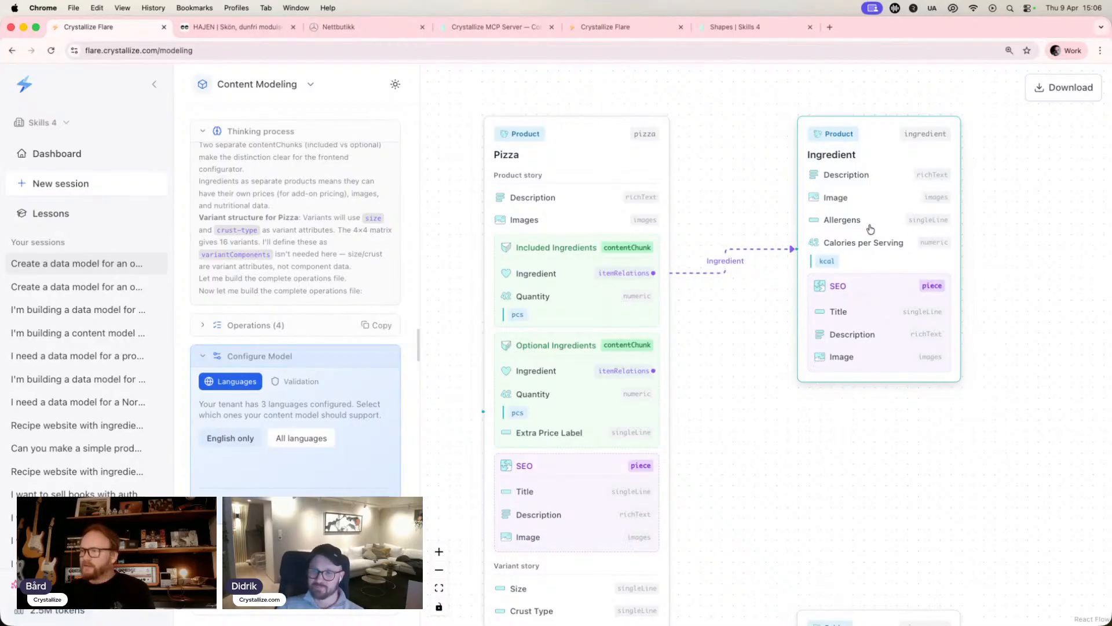
pyautogui.moveTo(724, 339); pyautogui.dragTo(740, 308)
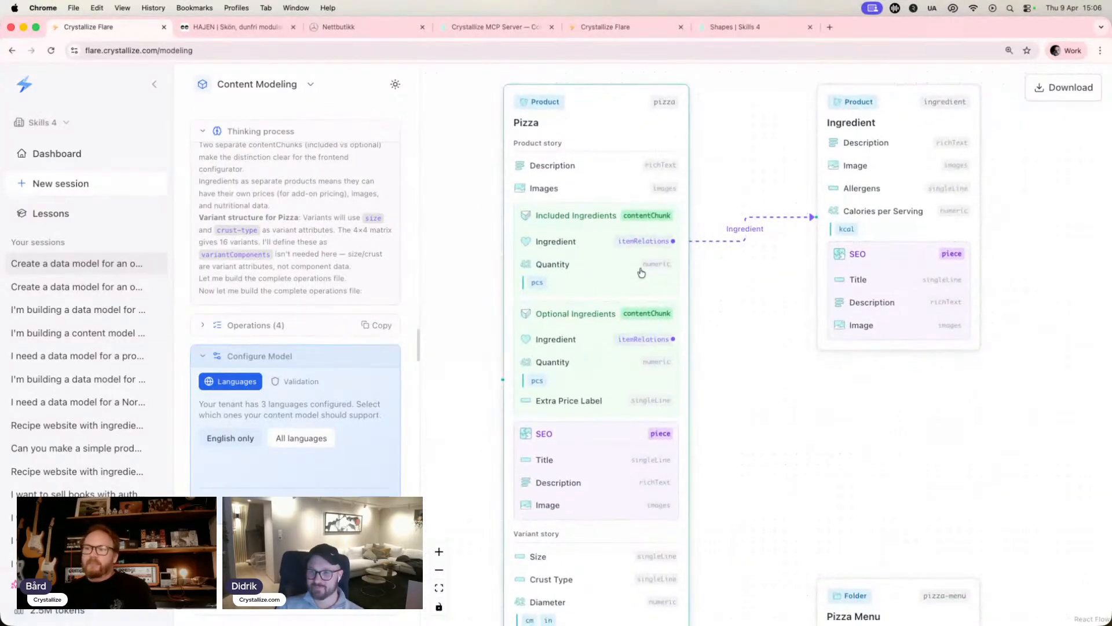
pyautogui.scroll(2, 611, 177)
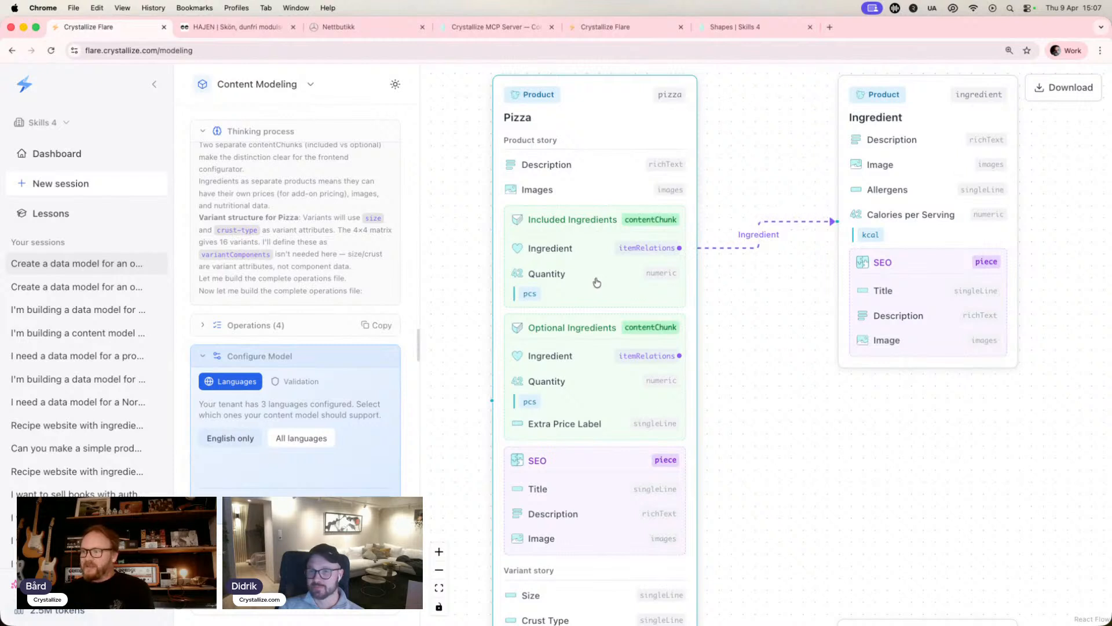
pyautogui.moveTo(760, 427); pyautogui.dragTo(762, 334)
pyautogui.scroll(-1, 756, 428)
pyautogui.moveTo(754, 531); pyautogui.dragTo(750, 464)
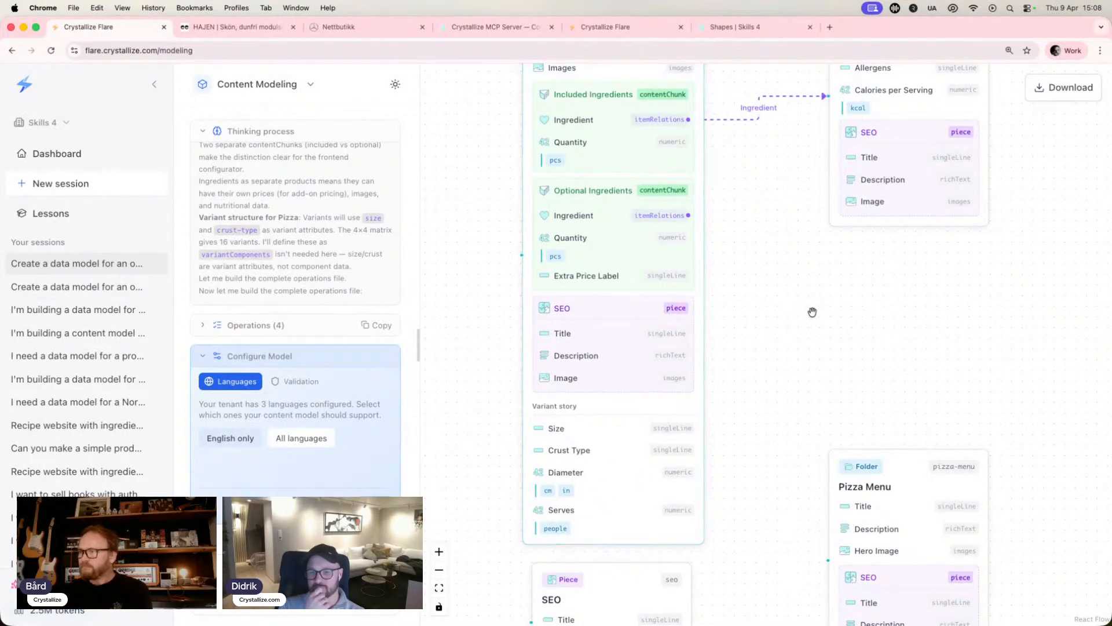
pyautogui.moveTo(780, 294); pyautogui.dragTo(758, 386)
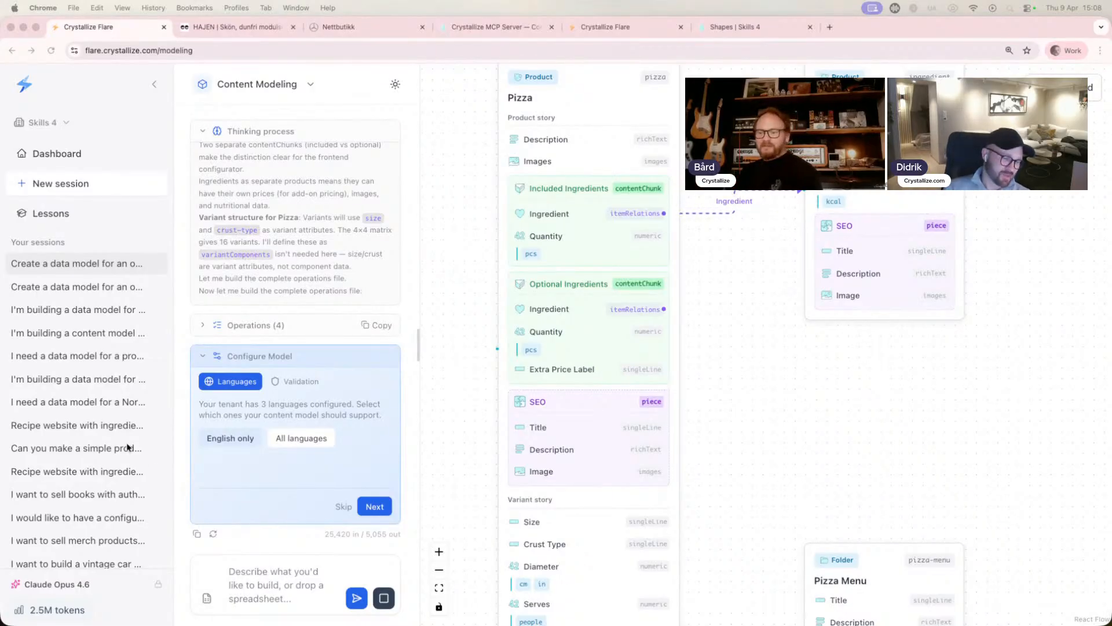
# Submit the follow-up prompt "Ingredients should have an item relation to Allergen documents (e.g., Dairy, Gluten, Nuts)."
pyautogui.click(249, 574)
pyautogui.write('Ingredients should have an item relation to Allergen documents (e.g. Dairy, Gluten, Nuts).')
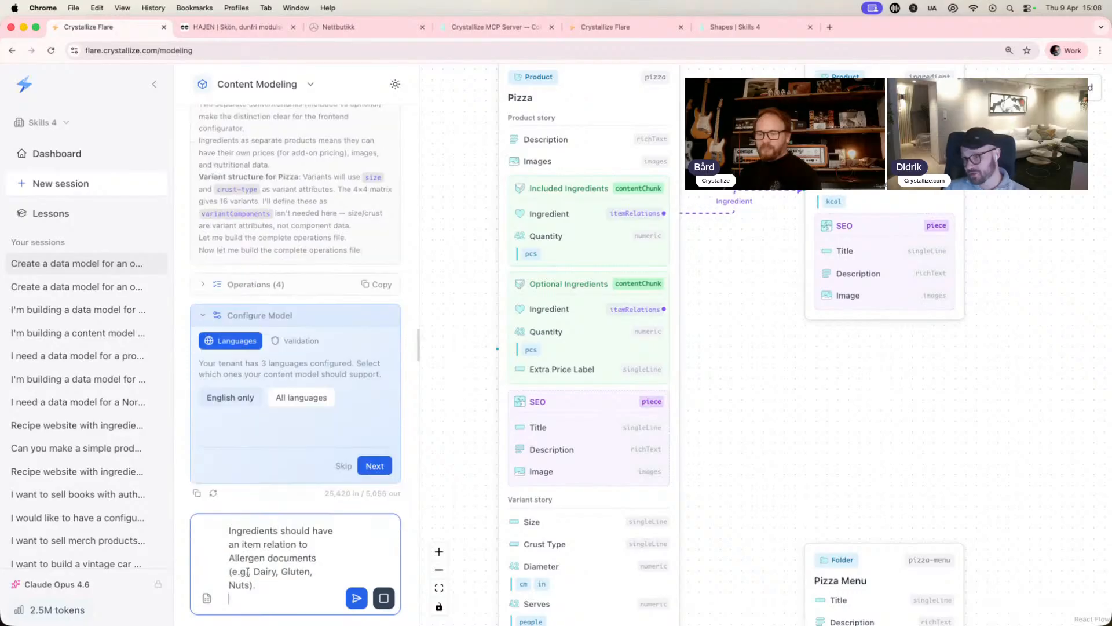
pyautogui.click(355, 602)
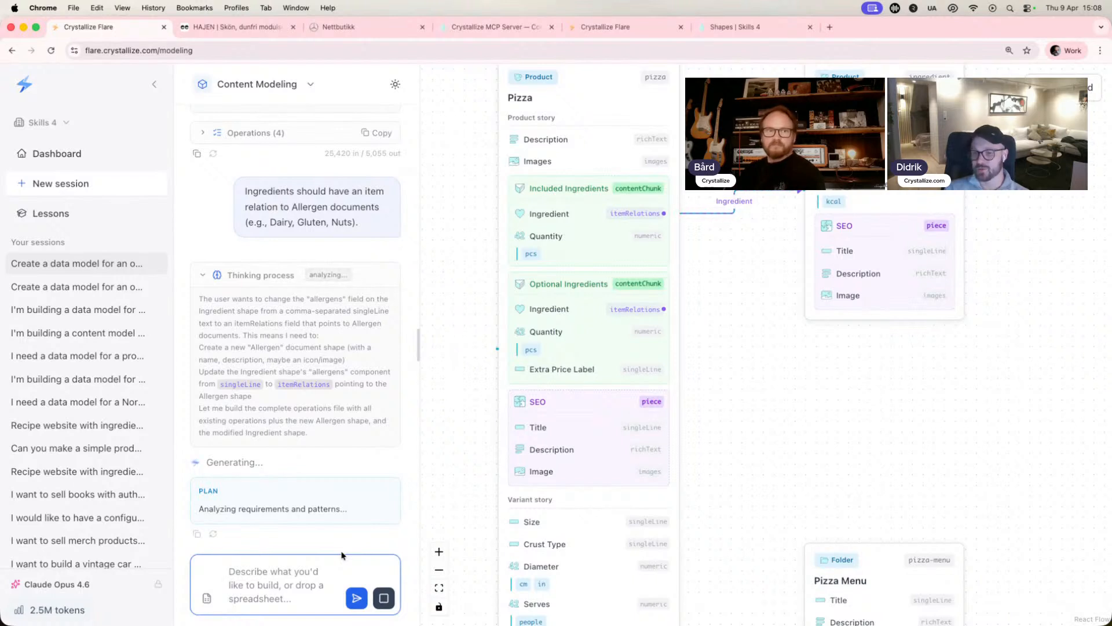
# Review the Allergen document and its relation from Ingredient, and move the Pizza Menu folder up close beneath the Ingredient shape
pyautogui.moveTo(718, 385); pyautogui.dragTo(708, 523)
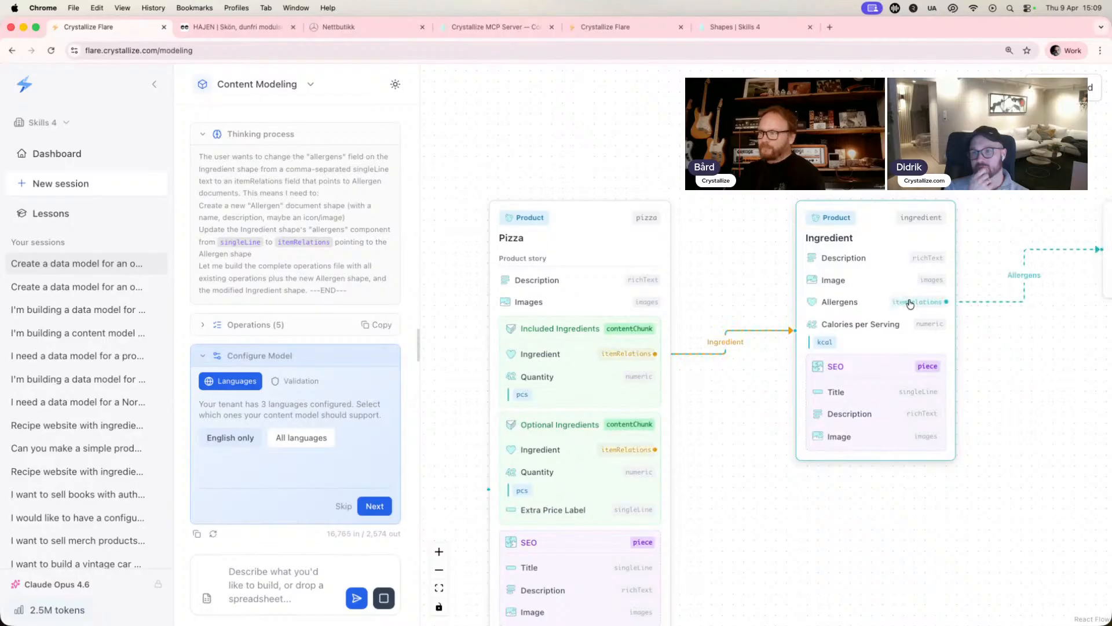
pyautogui.moveTo(1081, 374); pyautogui.dragTo(895, 394)
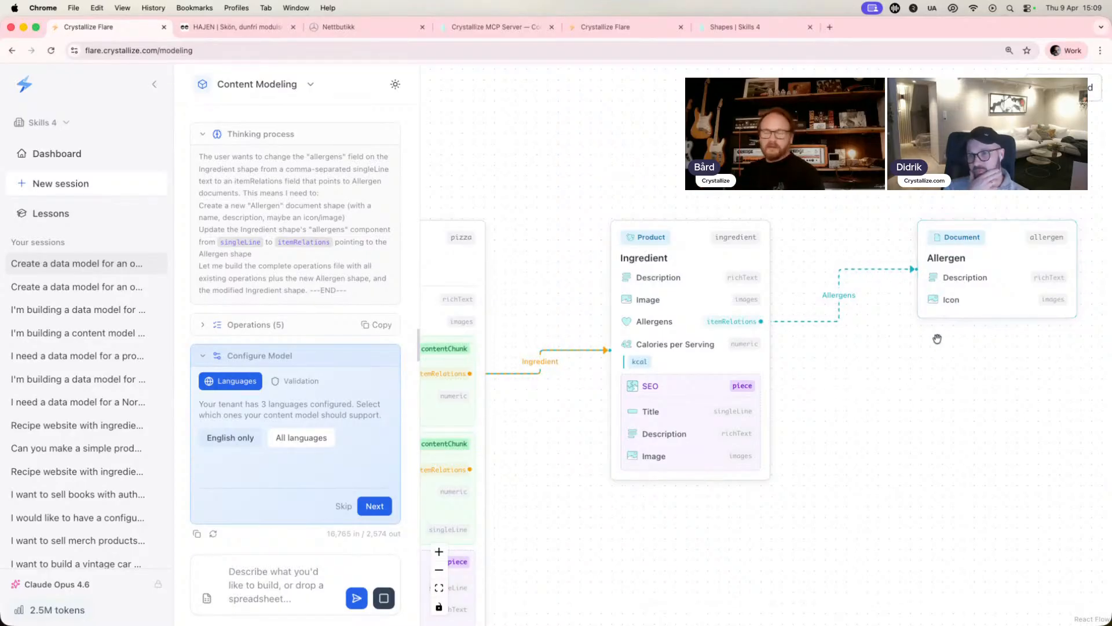
pyautogui.moveTo(869, 423); pyautogui.dragTo(971, 295)
pyautogui.scroll(-2, 923, 335)
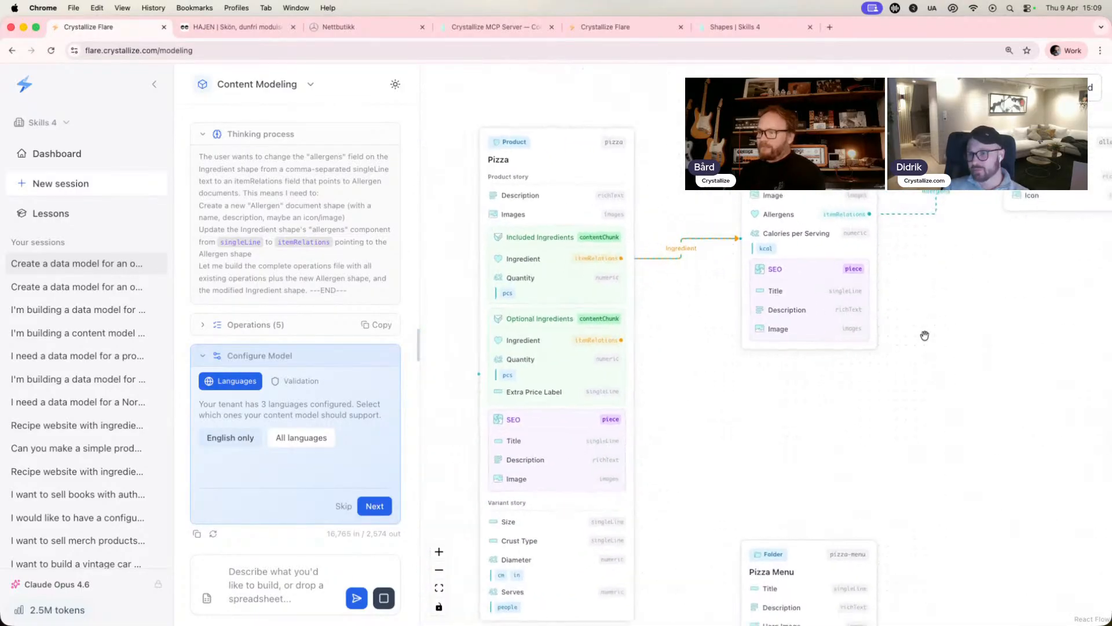
pyautogui.moveTo(923, 485); pyautogui.dragTo(860, 536)
pyautogui.scroll(-1, 866, 451)
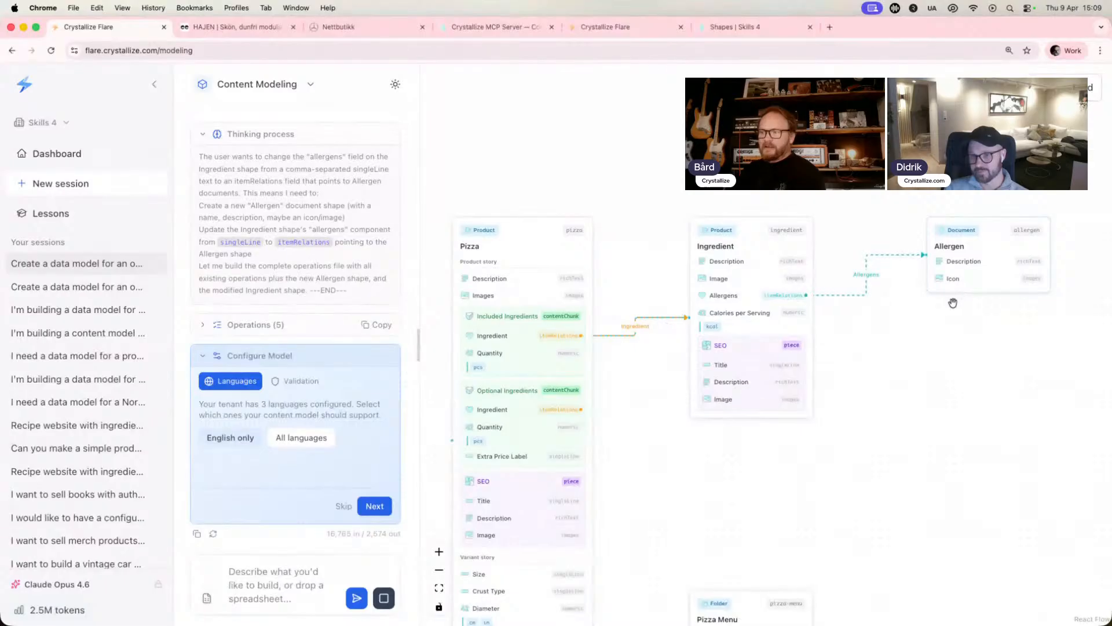
pyautogui.moveTo(729, 612); pyautogui.dragTo(727, 452)
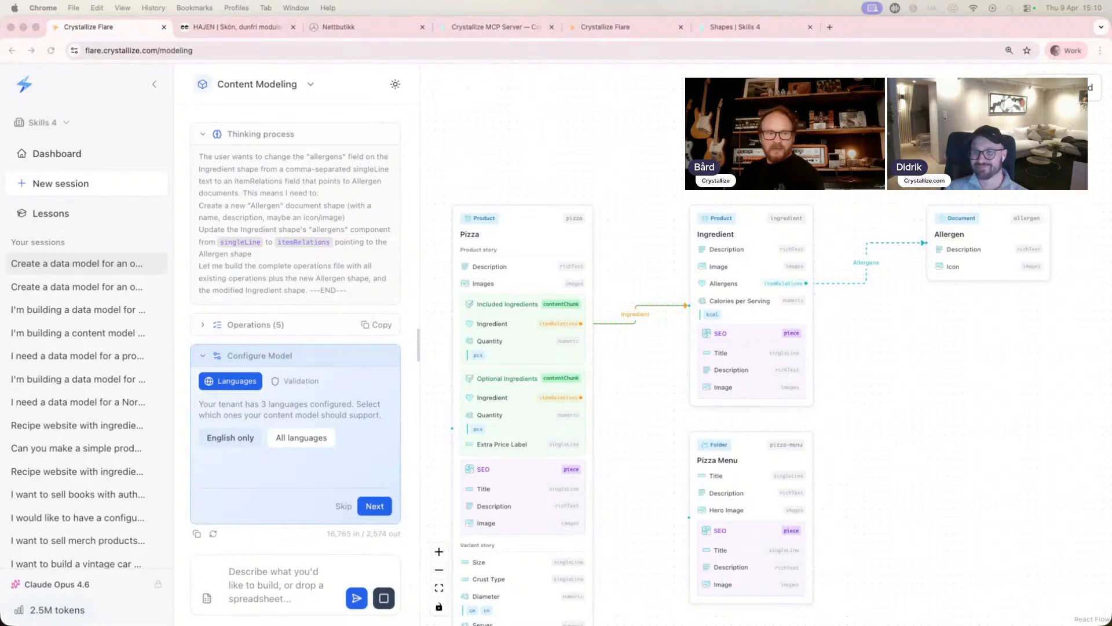
# Submit the follow-up prompt "Add nutritional information to the ingredient."
pyautogui.click(241, 577)
pyautogui.write('Add nutritional information to the ingredient.')
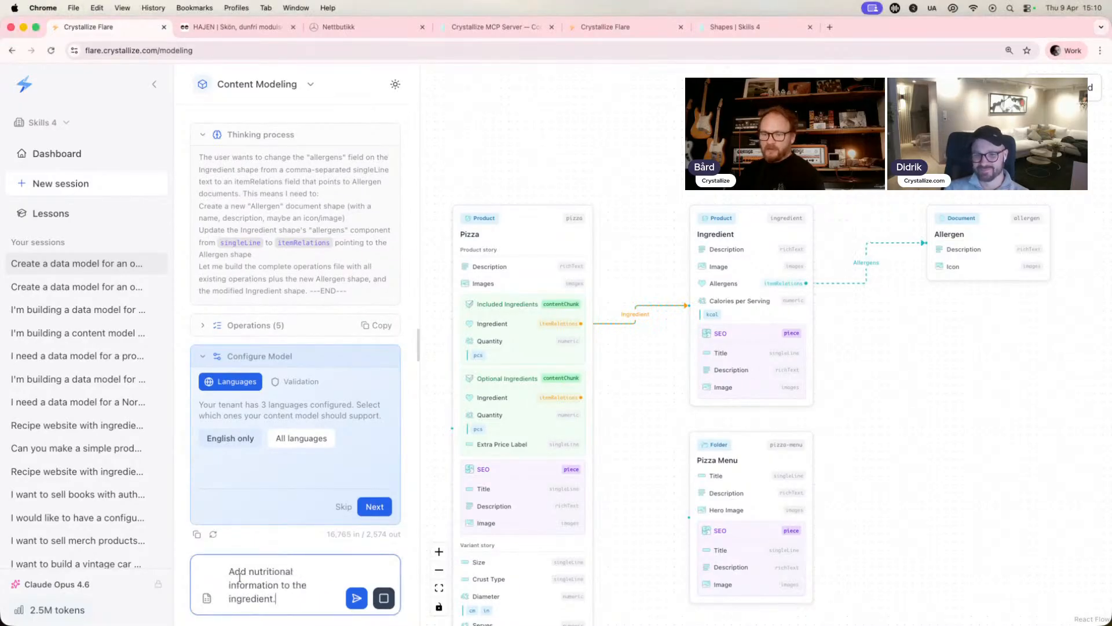
pyautogui.click(355, 599)
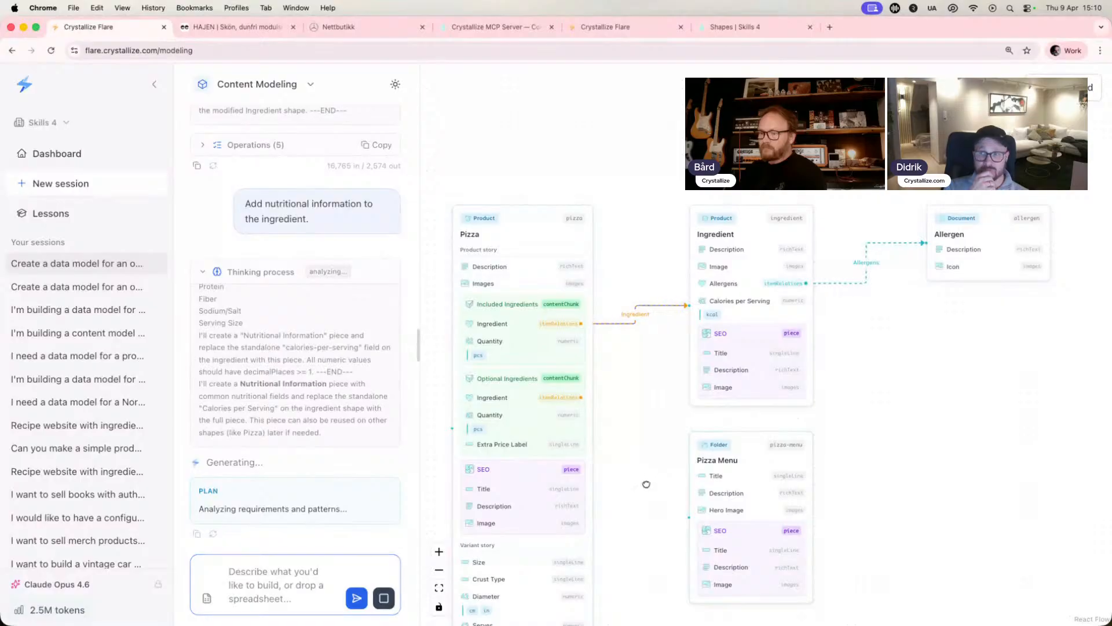
# Move the Pizza Menu folder and the Nutritional Information piece off the Ingredient shape into the free space beside it
pyautogui.scroll(-2, 647, 484)
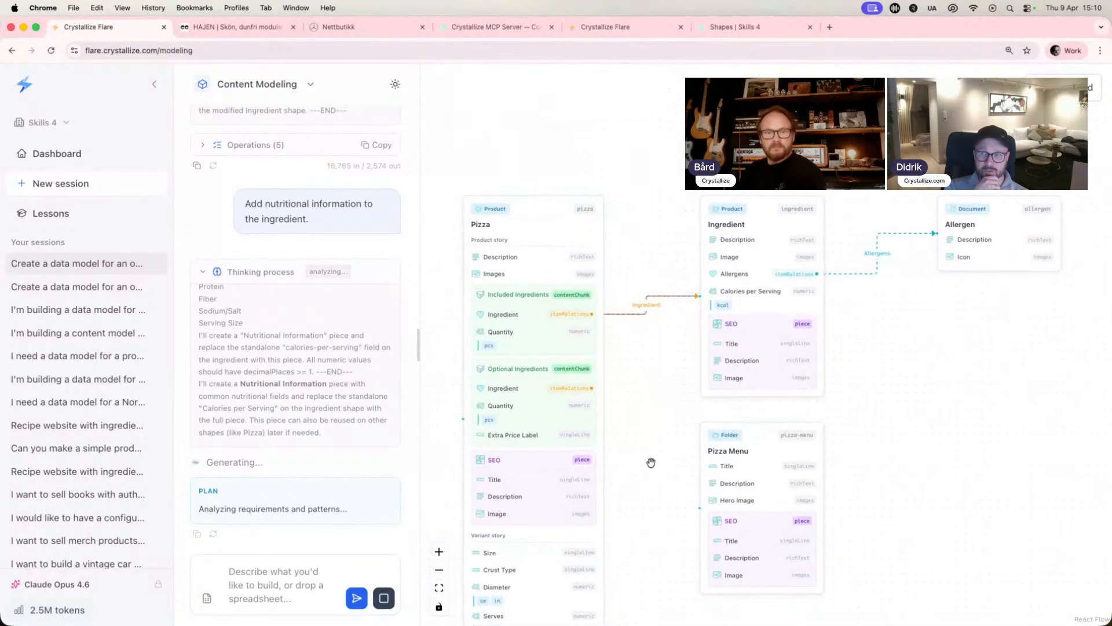
pyautogui.scroll(2, 651, 462)
pyautogui.moveTo(653, 437); pyautogui.dragTo(690, 446)
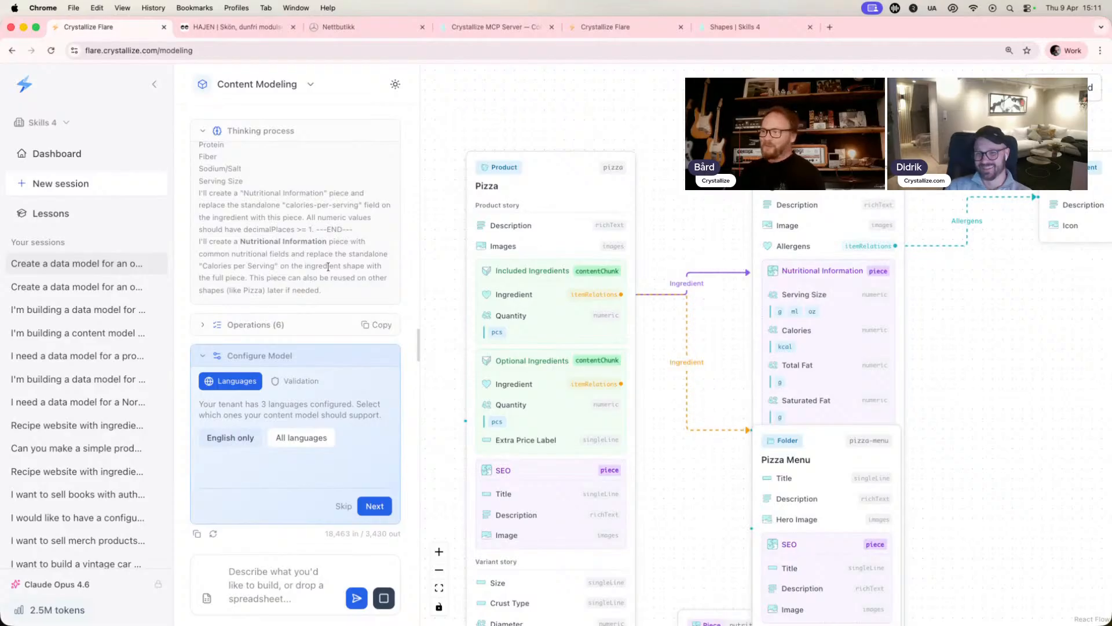
pyautogui.moveTo(725, 510); pyautogui.dragTo(623, 331)
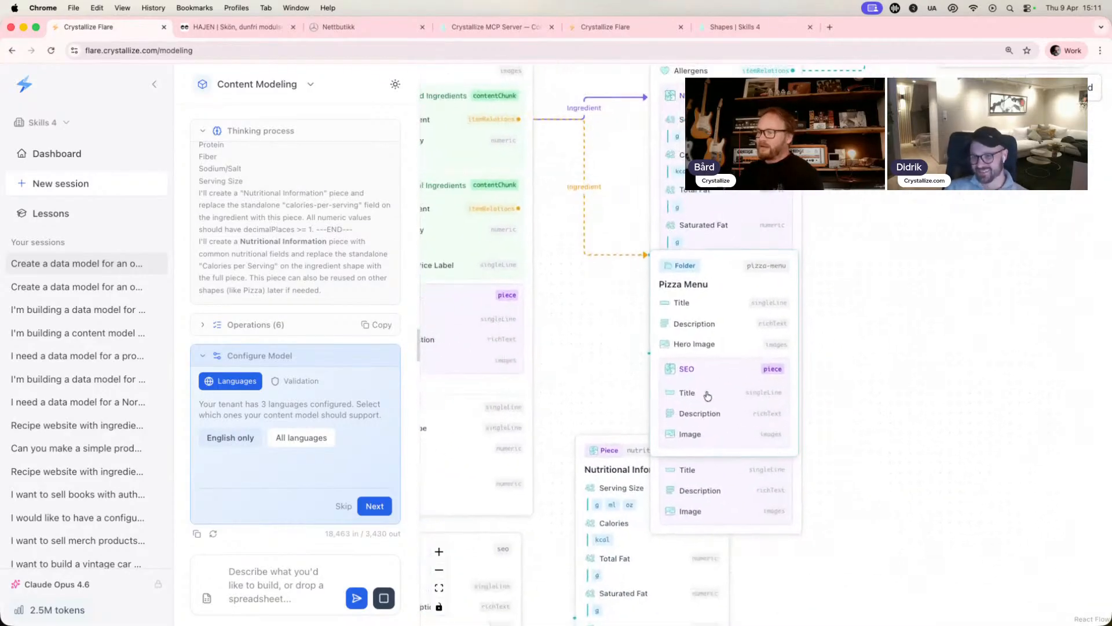
pyautogui.moveTo(742, 386); pyautogui.dragTo(969, 421)
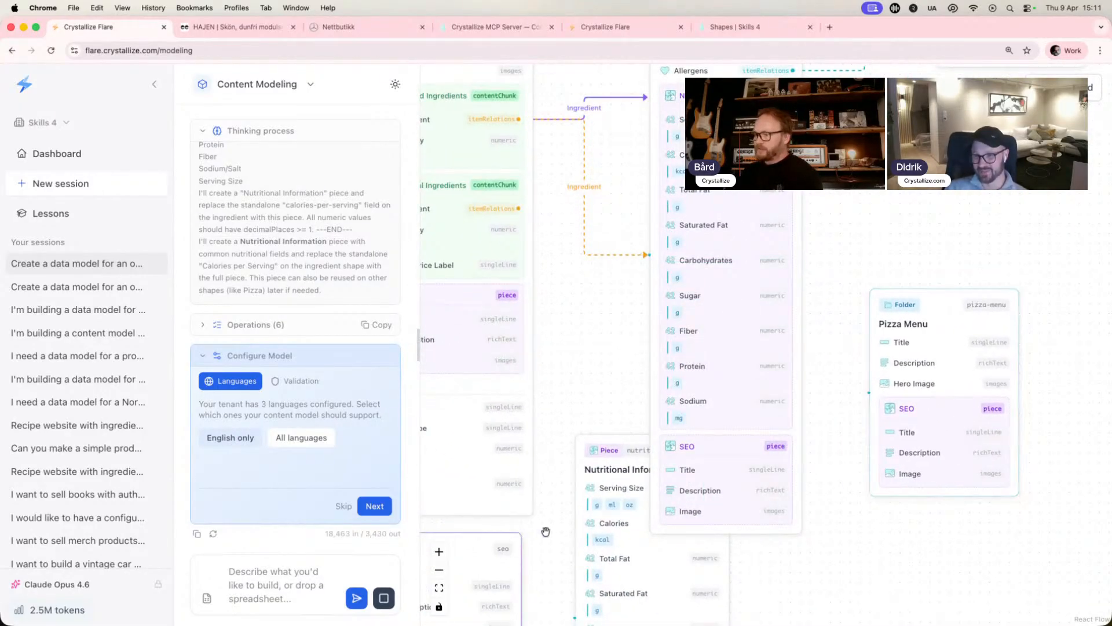
pyautogui.moveTo(622, 548); pyautogui.dragTo(870, 344)
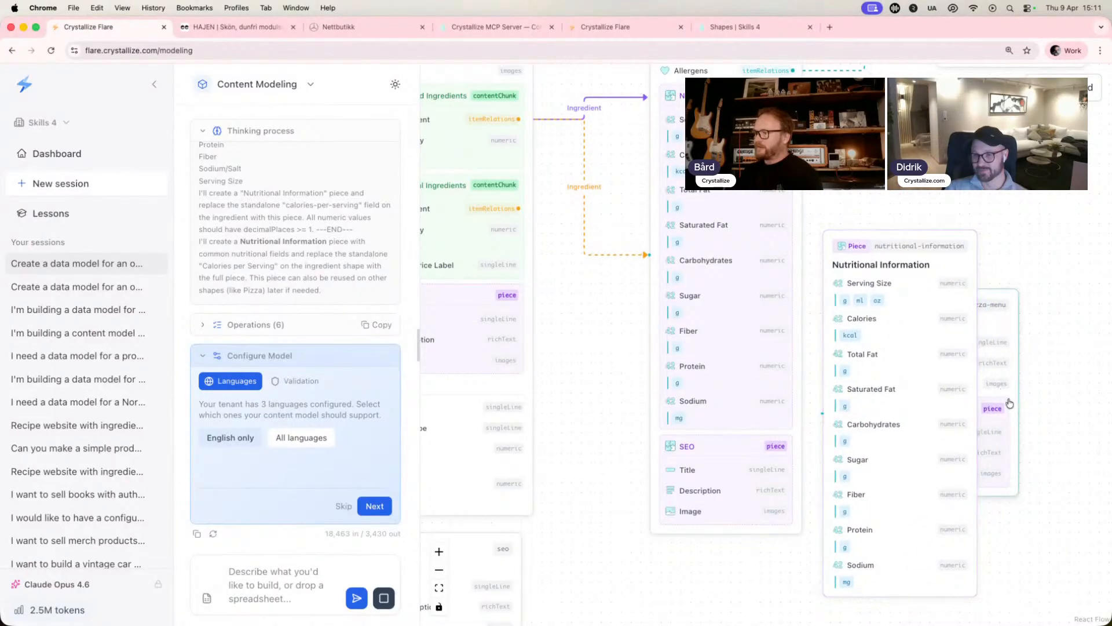
pyautogui.moveTo(1006, 397); pyautogui.dragTo(990, 376)
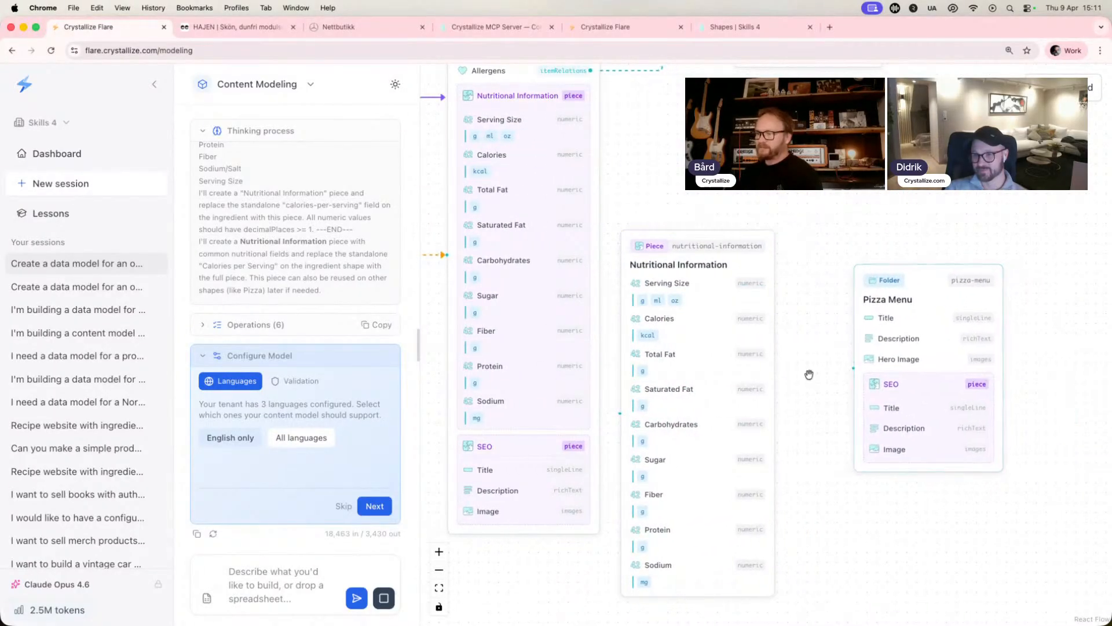
# Reposition the Nutritional Information piece below the Pizza Menu folder in the diagram
pyautogui.moveTo(809, 375); pyautogui.dragTo(771, 332)
pyautogui.scroll(1, 776, 319)
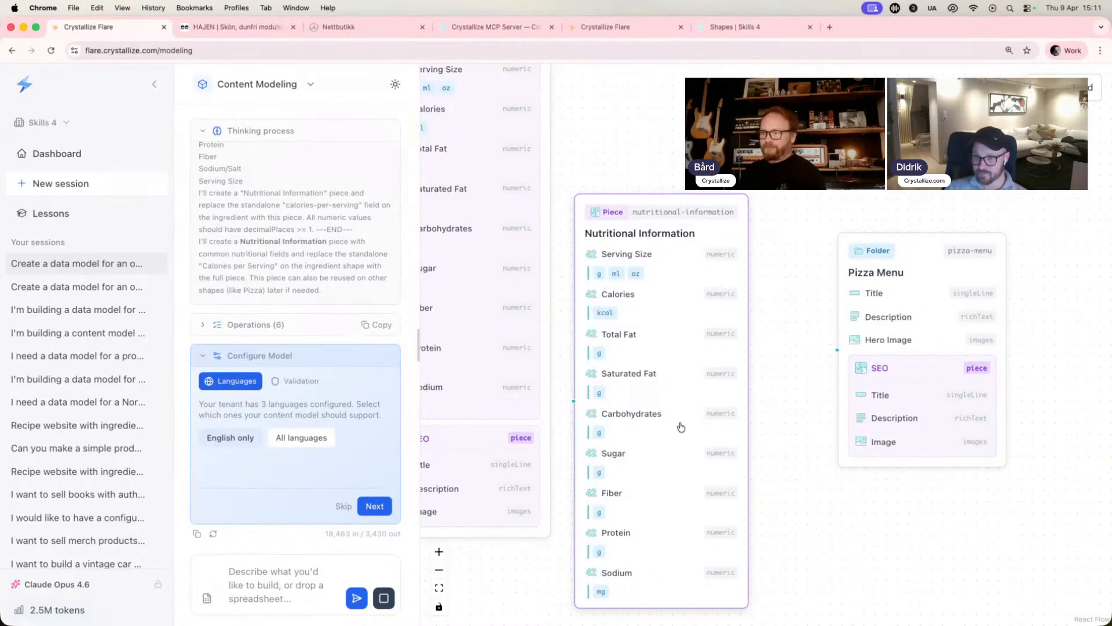
pyautogui.moveTo(770, 417); pyautogui.dragTo(828, 461)
pyautogui.moveTo(688, 394); pyautogui.dragTo(824, 621)
pyautogui.moveTo(838, 578); pyautogui.dragTo(915, 474)
# Examine the nutritional fields and units embedded in the Ingredient shape, from Serving Size through Sodium
pyautogui.scroll(10, 915, 474)
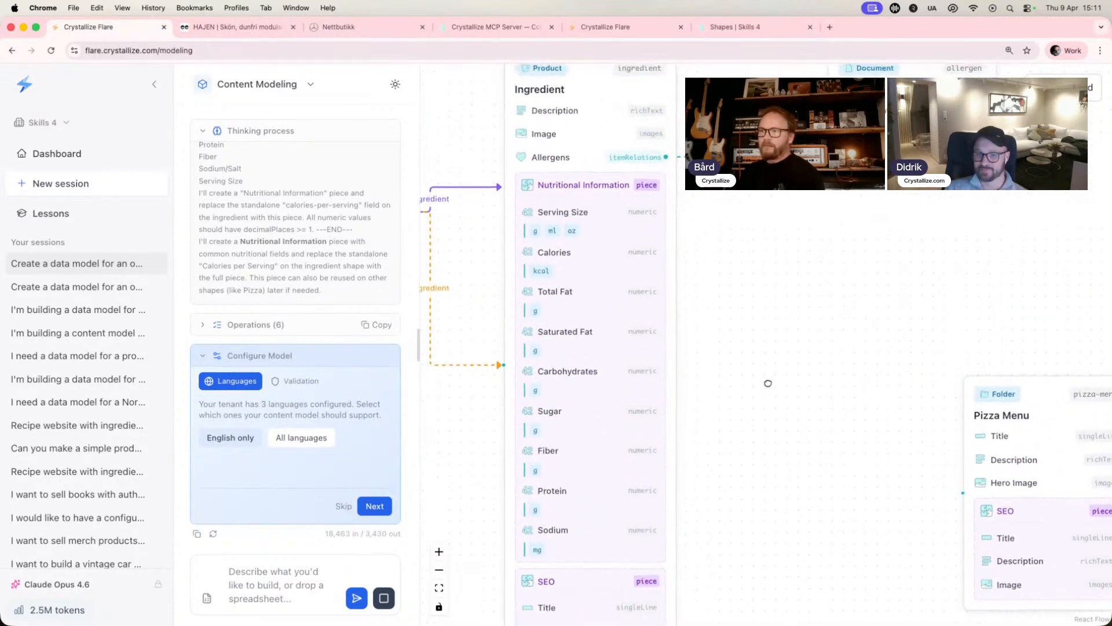
pyautogui.click(542, 182)
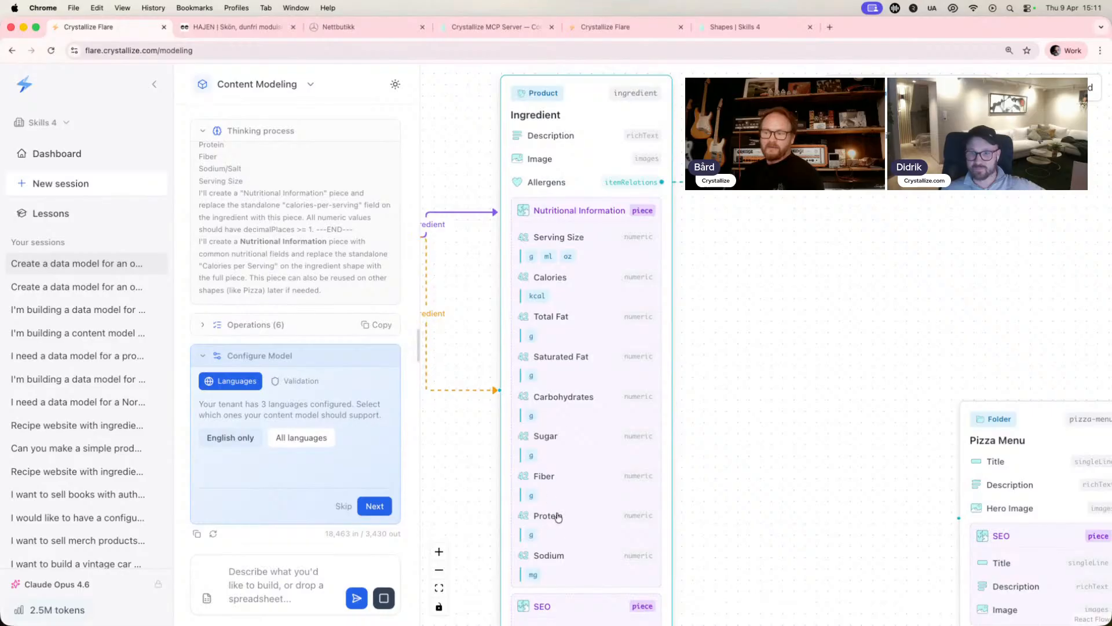
pyautogui.scroll(-3, 737, 464)
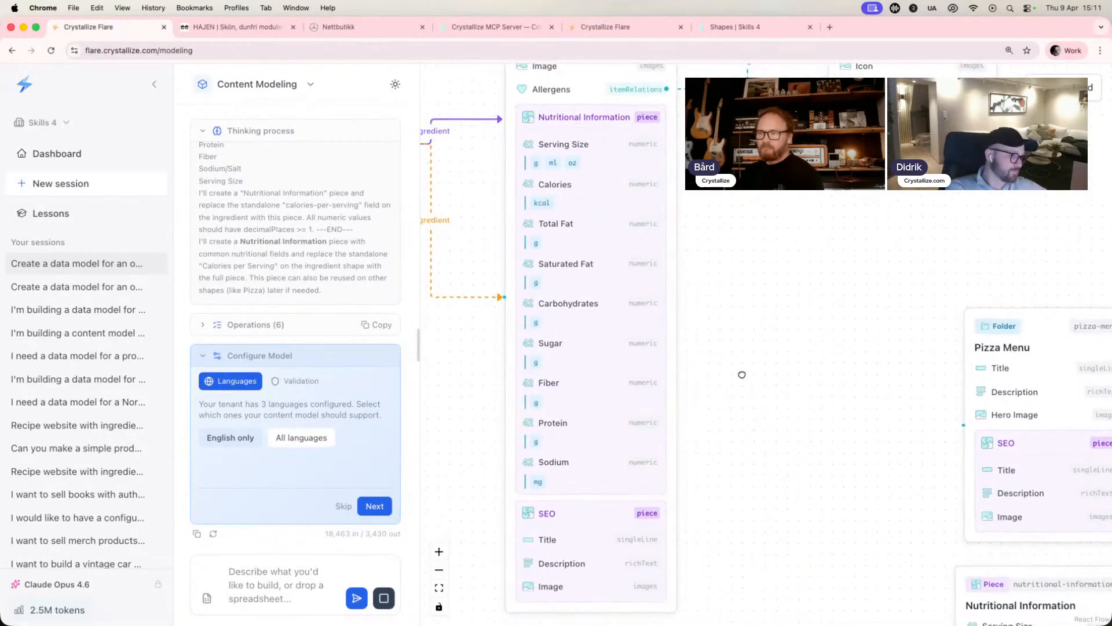
# Submit the follow-up prompt "Please remove the extra price label" for the Optional Ingredients chunk of the Pizza shape
pyautogui.moveTo(740, 380); pyautogui.dragTo(740, 412)
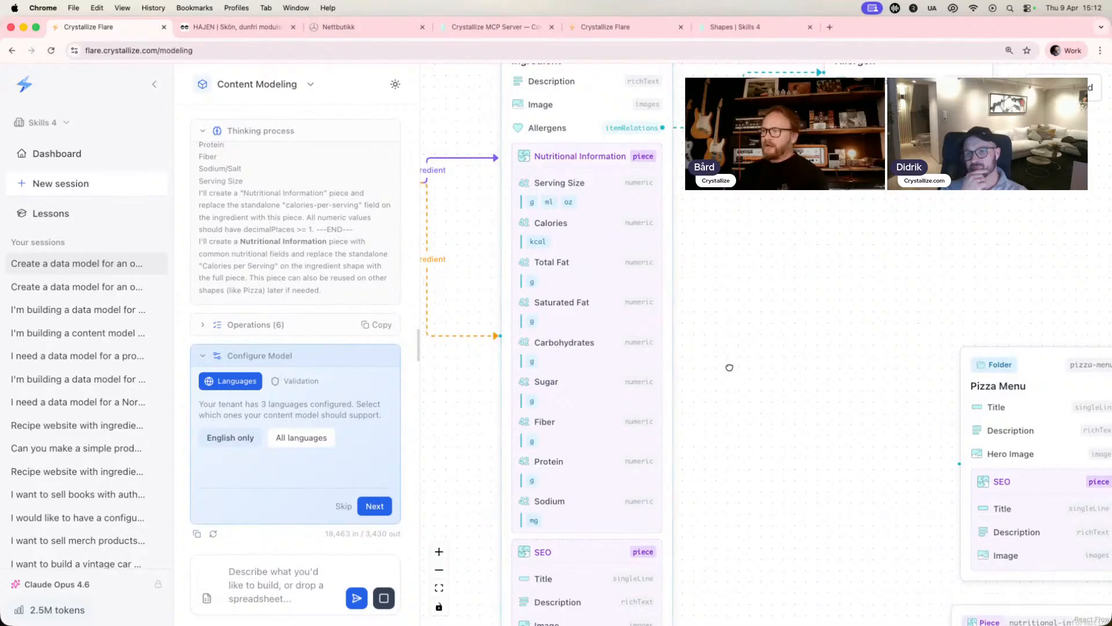
pyautogui.moveTo(728, 368); pyautogui.dragTo(989, 487)
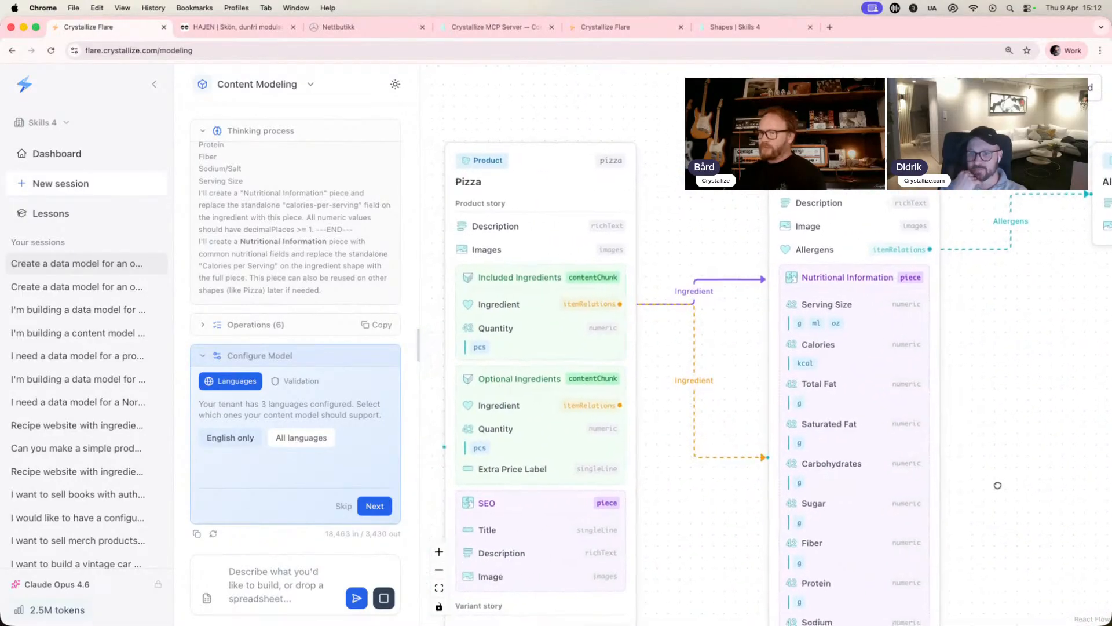
pyautogui.moveTo(706, 533); pyautogui.dragTo(708, 526)
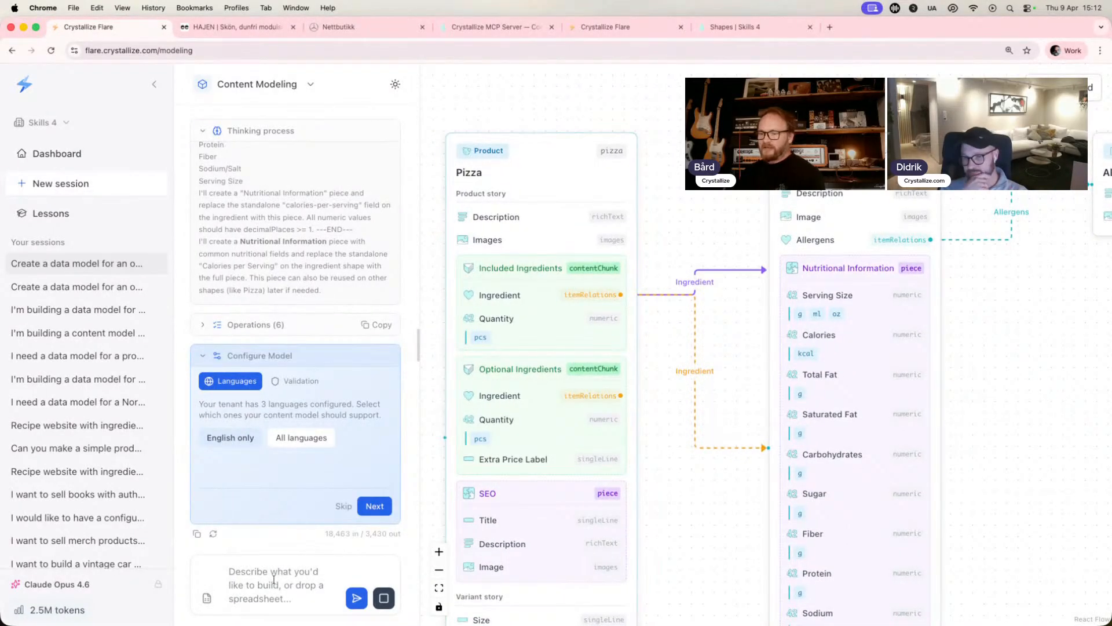
pyautogui.click(294, 568)
pyautogui.write('P')
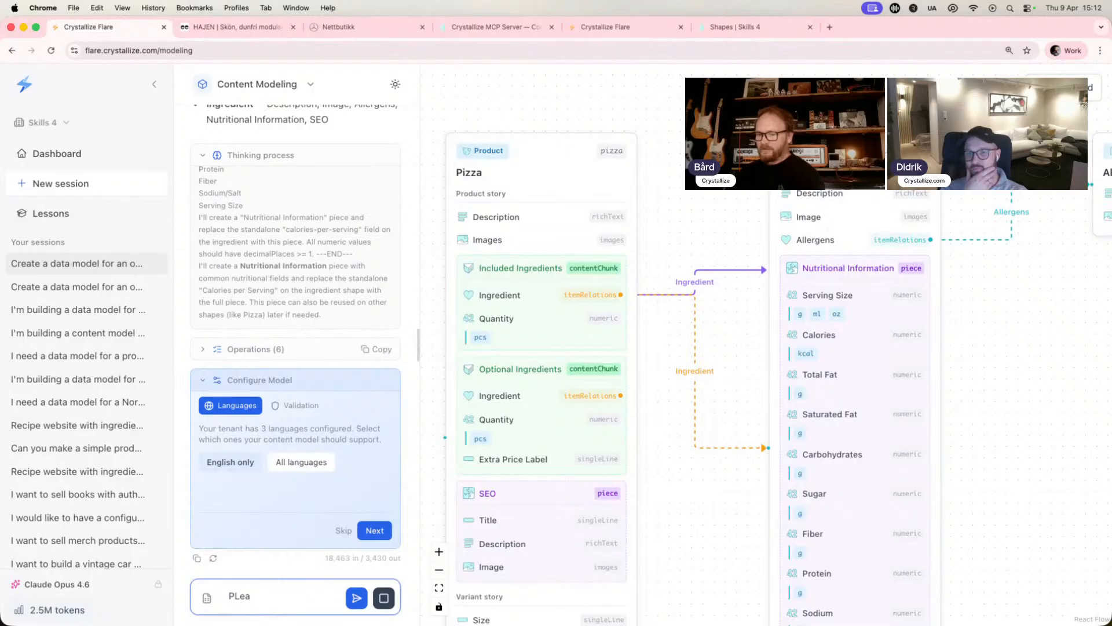
pyautogui.write('lease re')
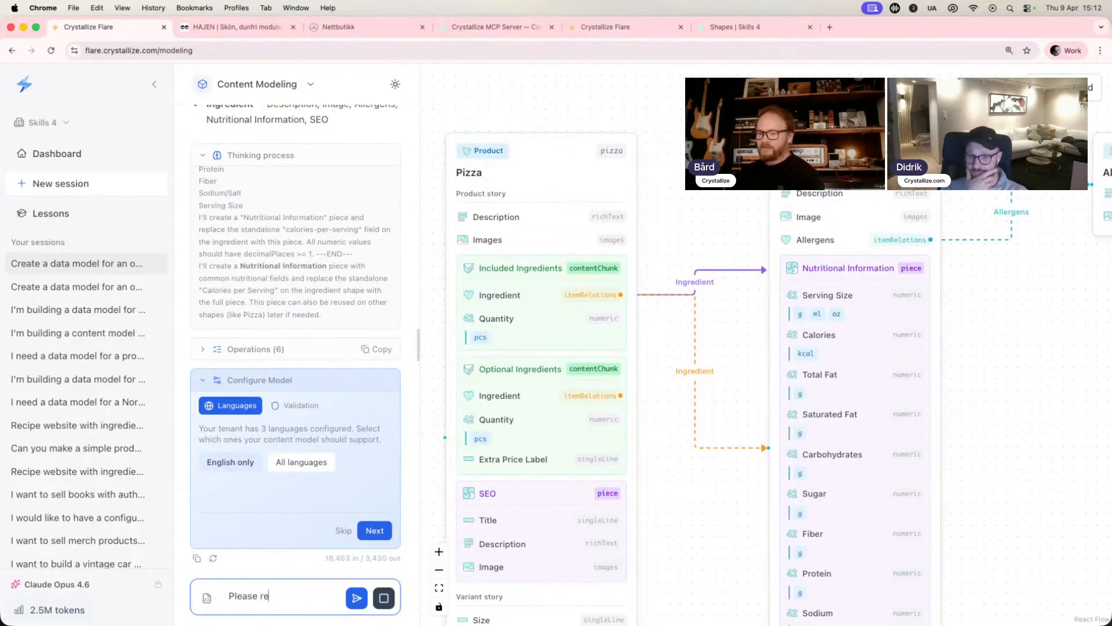
pyautogui.write('move the extra')
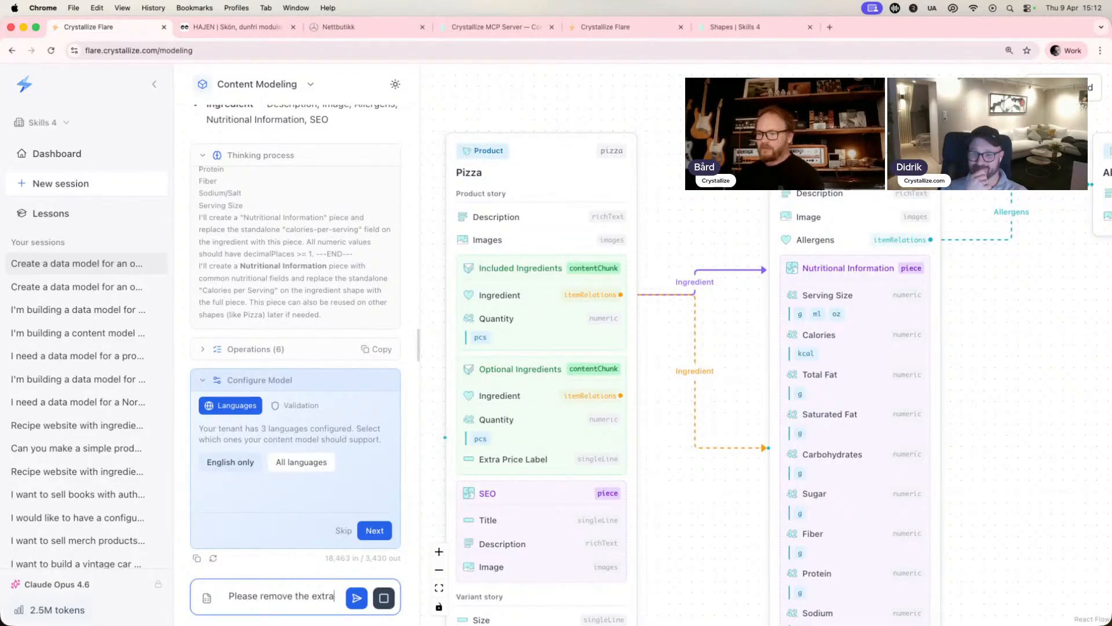
pyautogui.write(' price label')
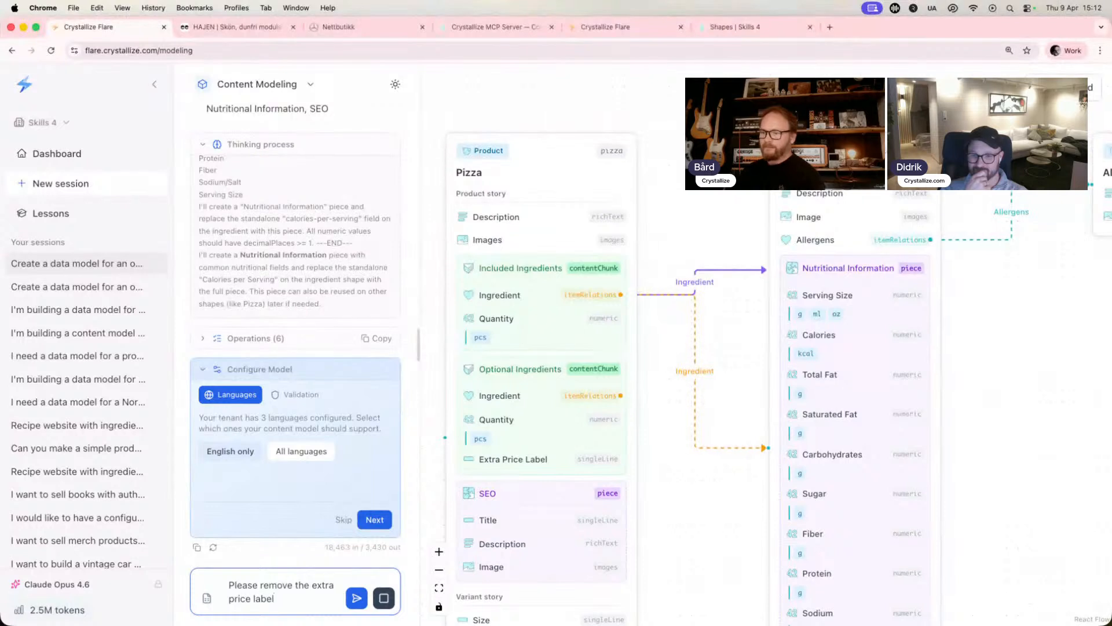
pyautogui.click(357, 597)
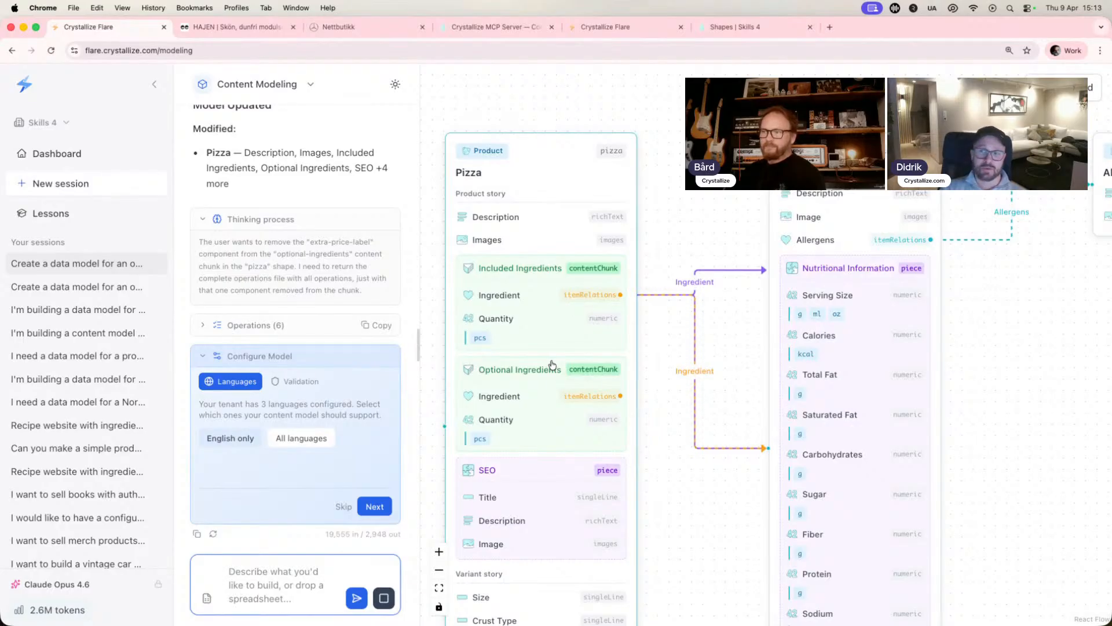
# Examine the Pizza shape's ingredient chunks and variant story fields, along with the related Ingredient and Allergen shapes
pyautogui.scroll(2, 552, 365)
pyautogui.moveTo(676, 394); pyautogui.dragTo(702, 390)
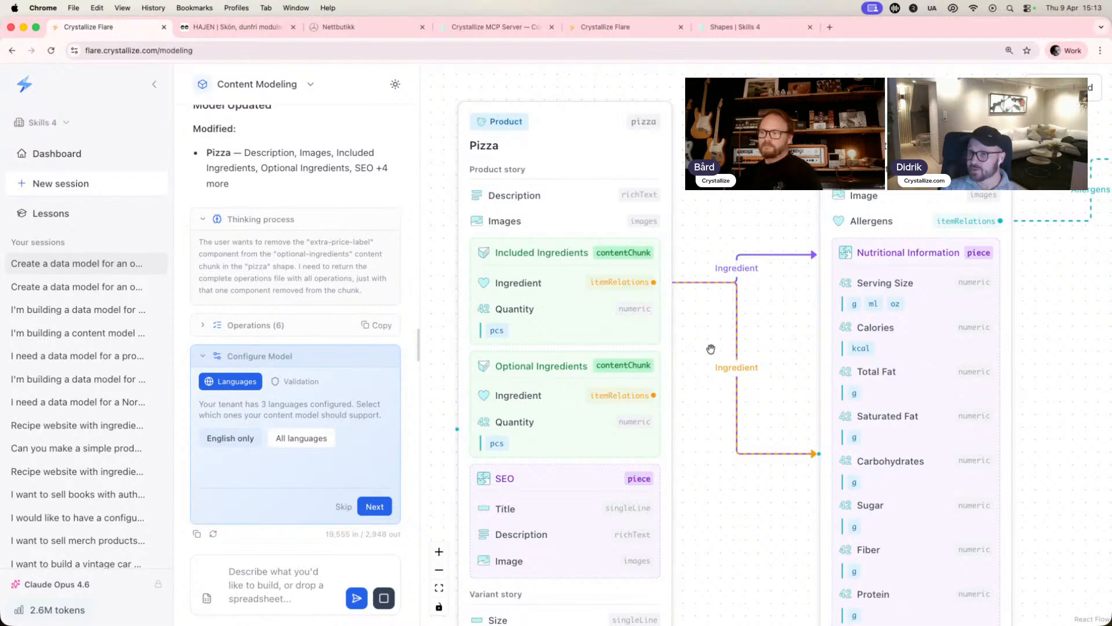
pyautogui.moveTo(707, 583); pyautogui.dragTo(732, 443)
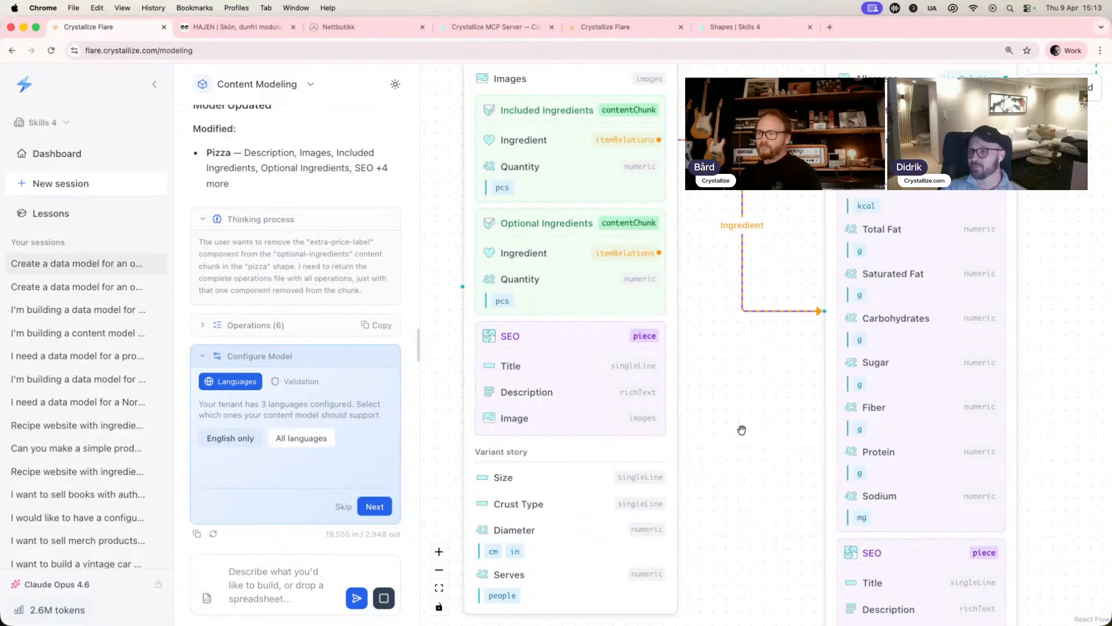
pyautogui.moveTo(749, 437); pyautogui.dragTo(672, 559)
pyautogui.scroll(-2, 758, 442)
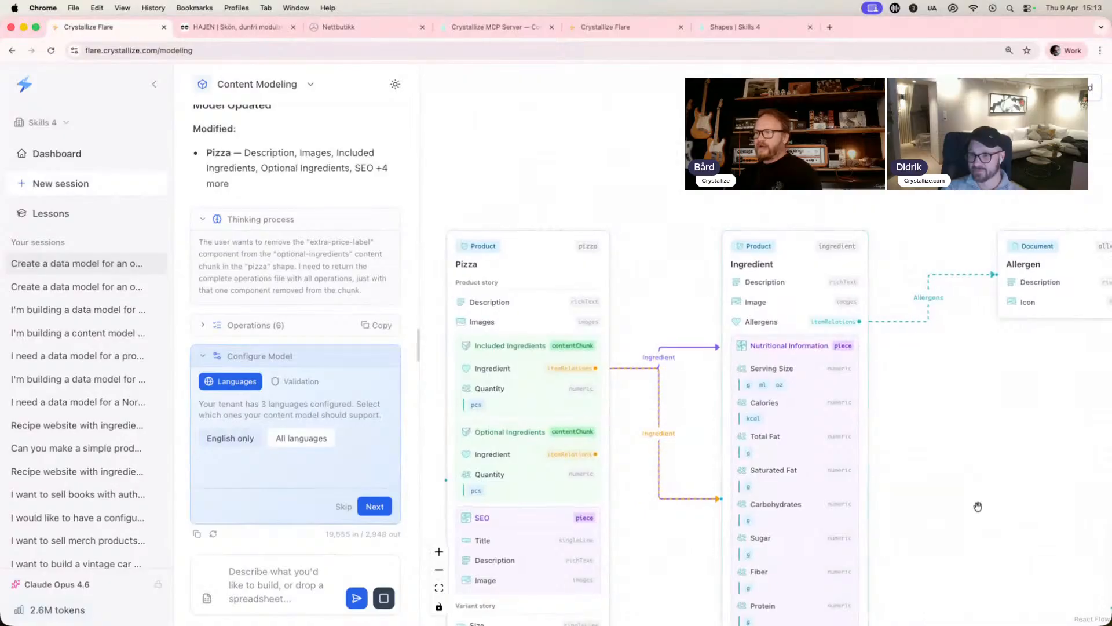
pyautogui.moveTo(992, 501); pyautogui.dragTo(952, 502)
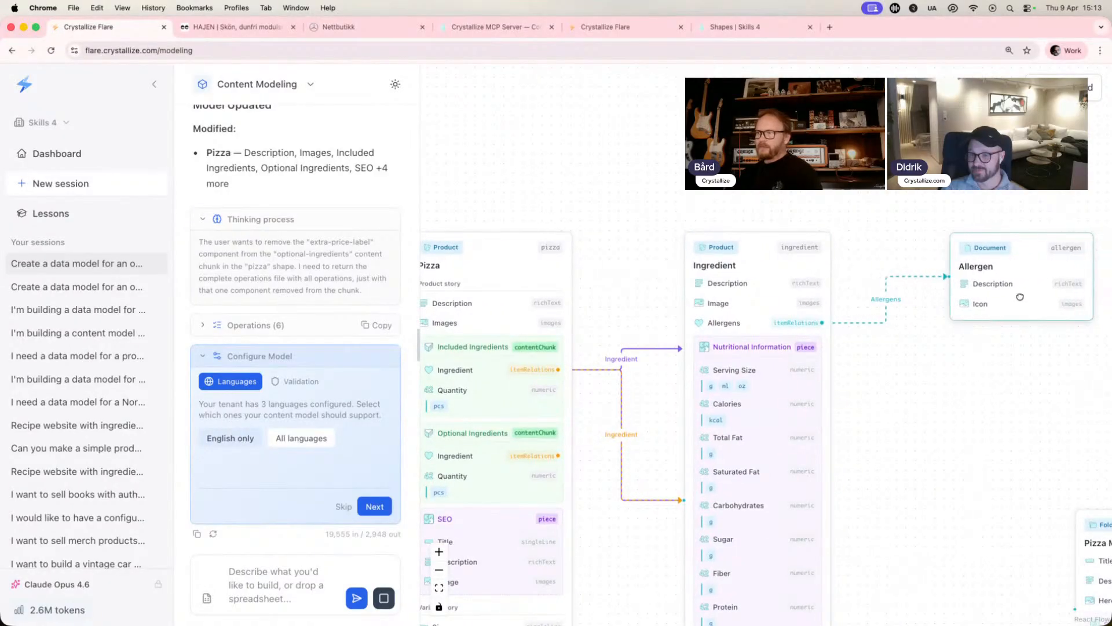
pyautogui.scroll(-2, 967, 377)
pyautogui.hscroll(-2, 966, 377)
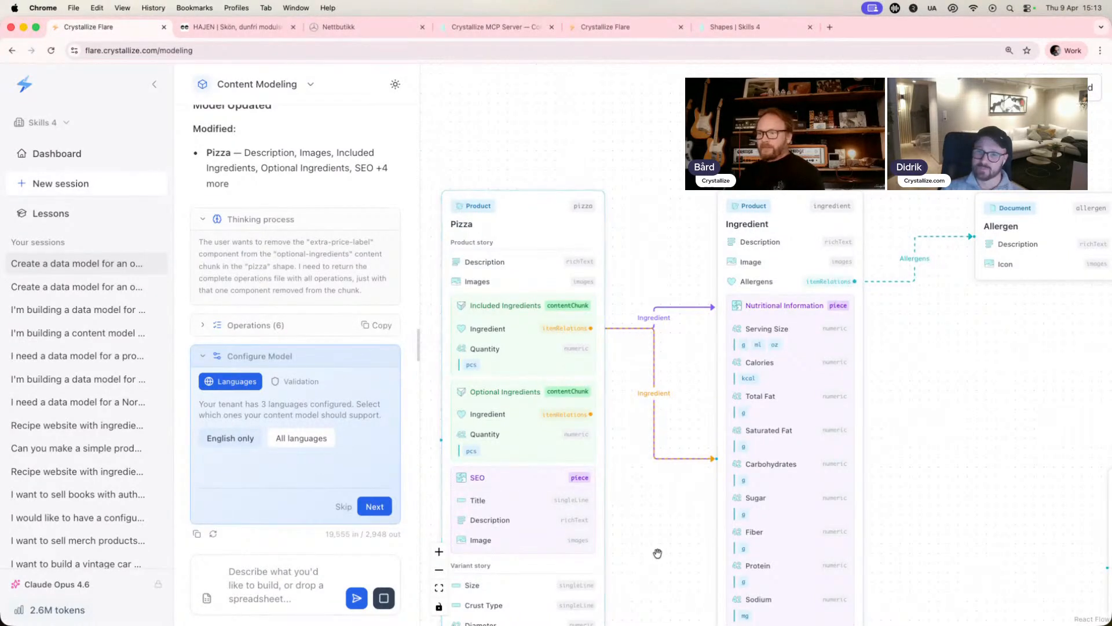
pyautogui.scroll(-3, 661, 524)
pyautogui.scroll(-5, 666, 515)
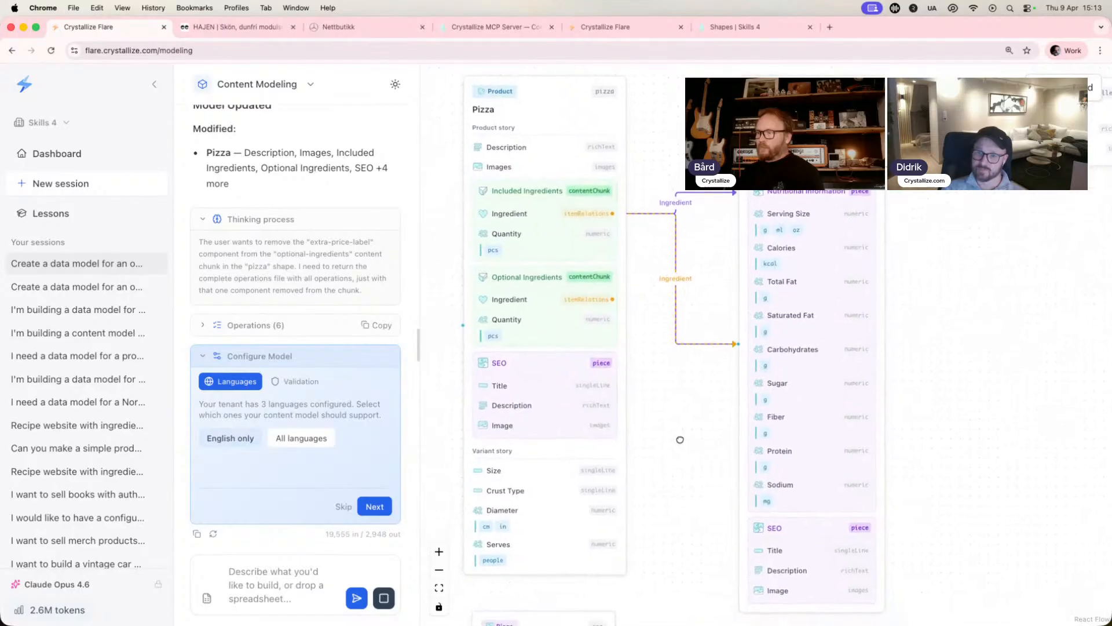
pyautogui.scroll(-3, 688, 451)
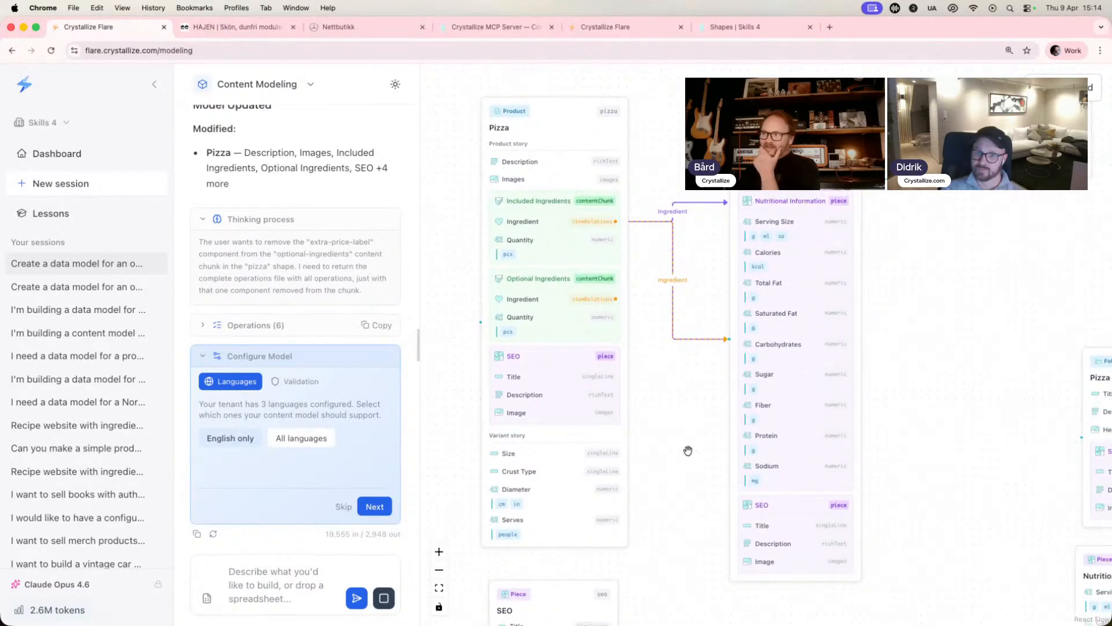
# Draft the follow-up prompt "Lets add a relation component to Ingredient that defines "Cannot be combined with"" without submitting it
pyautogui.click(276, 570)
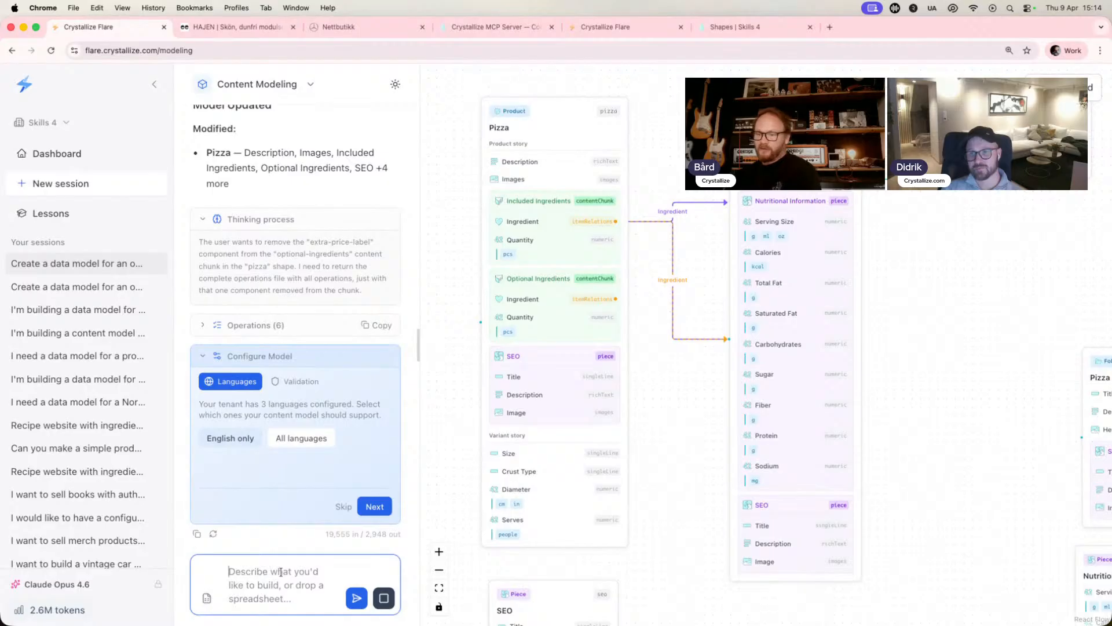
pyautogui.write('Lets')
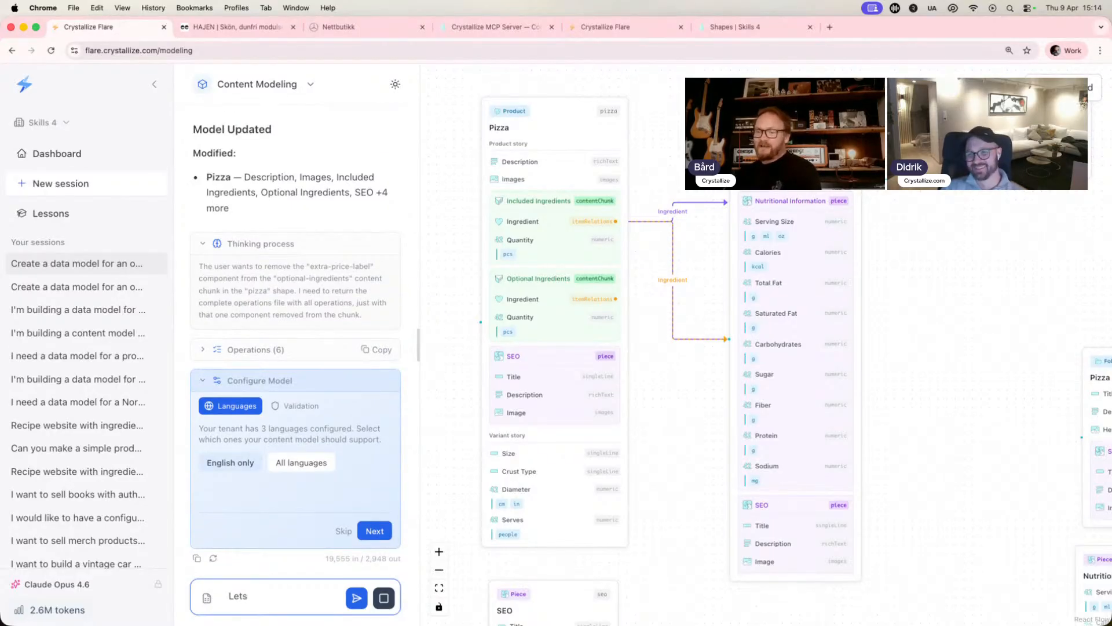
pyautogui.write(' add a r')
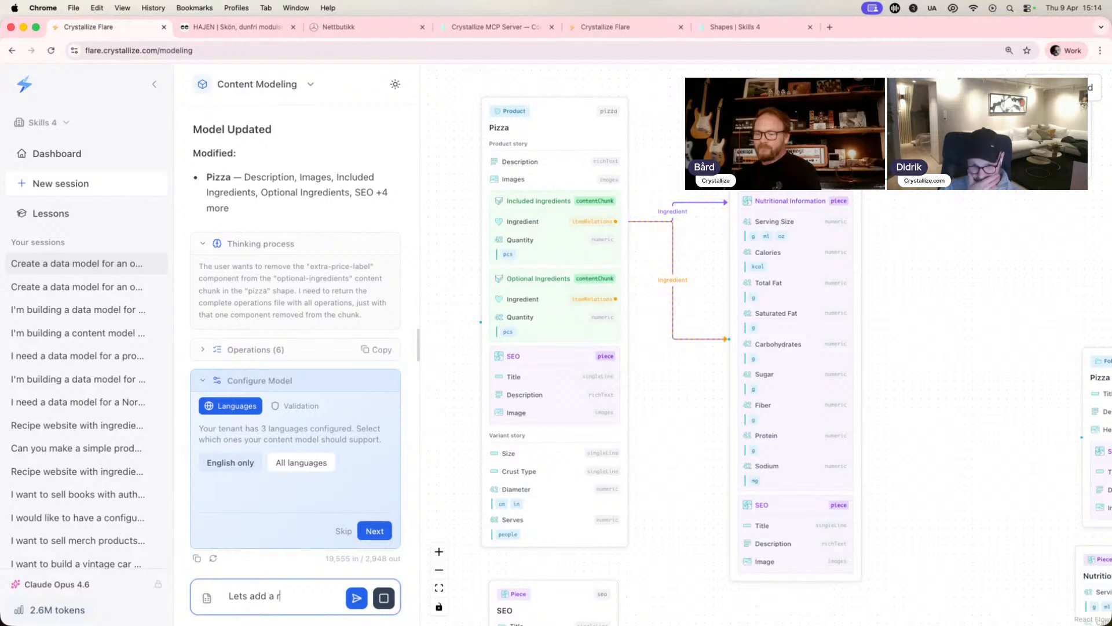
pyautogui.write('omponen')
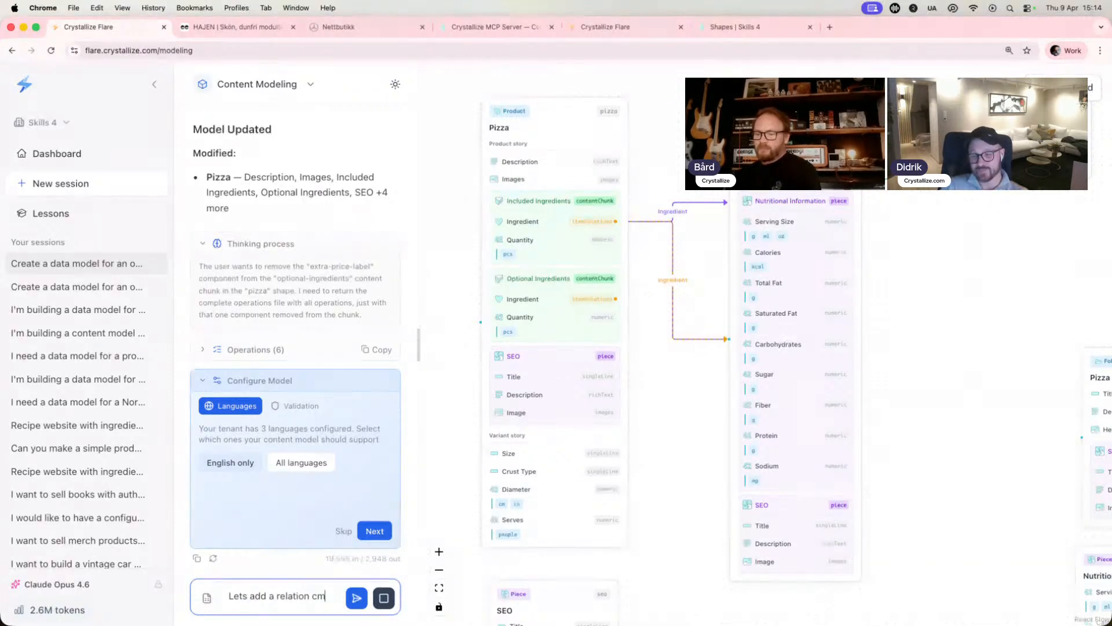
pyautogui.write('t')
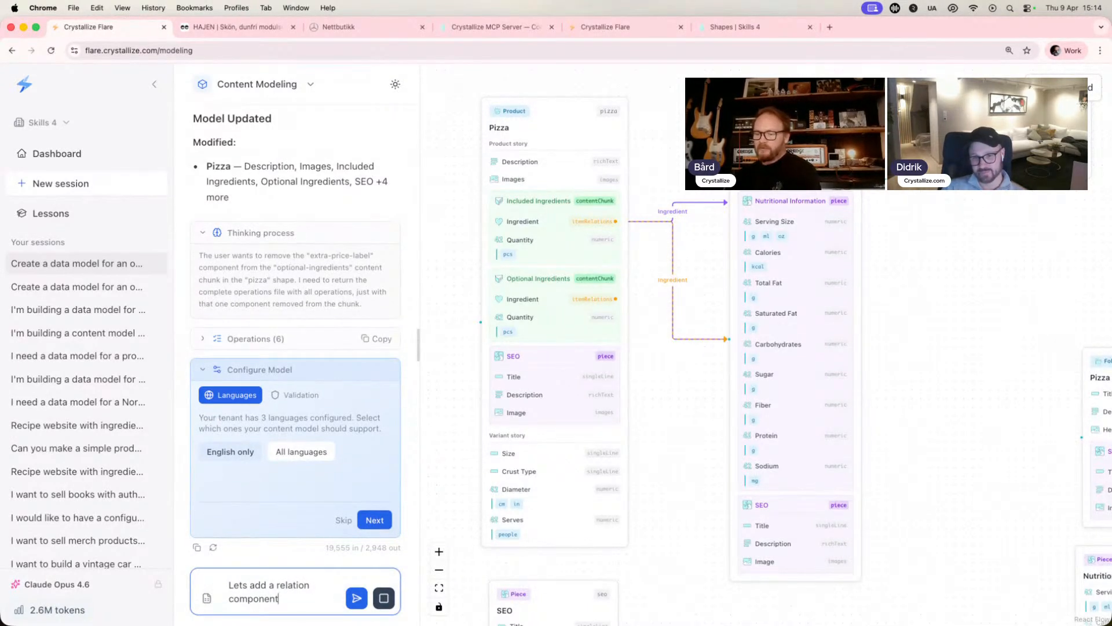
pyautogui.write(' to IN')
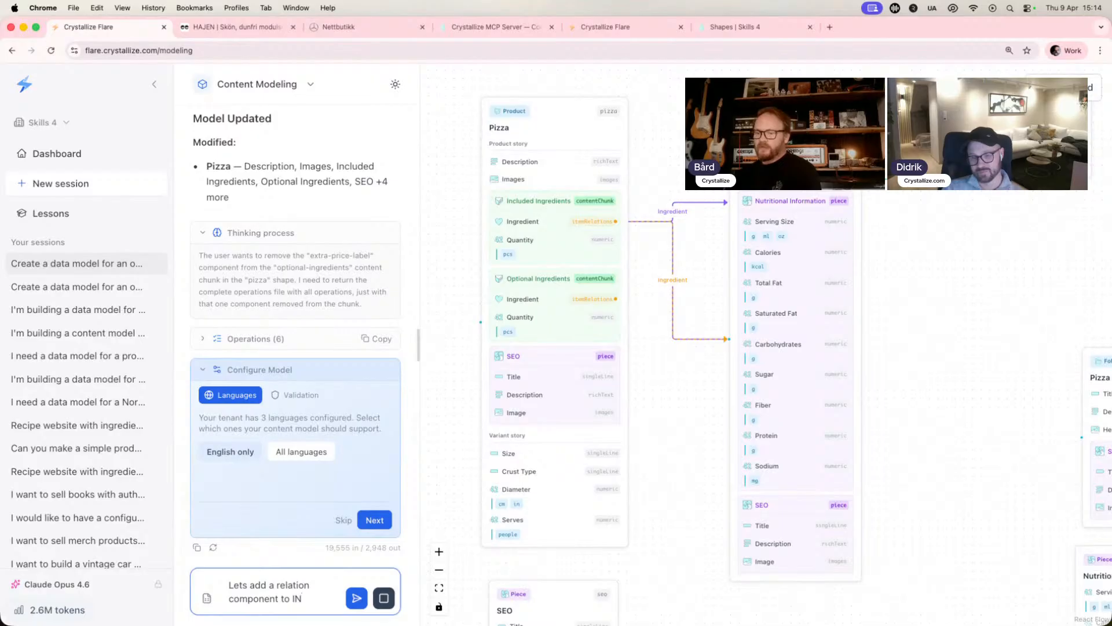
pyautogui.write('gredient')
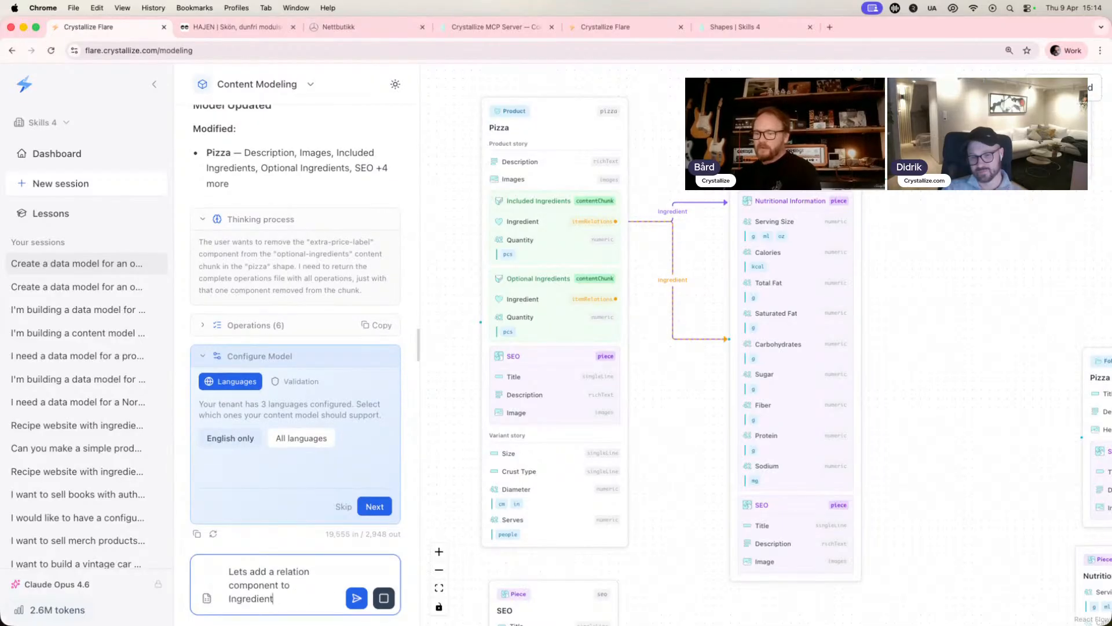
pyautogui.write(' that')
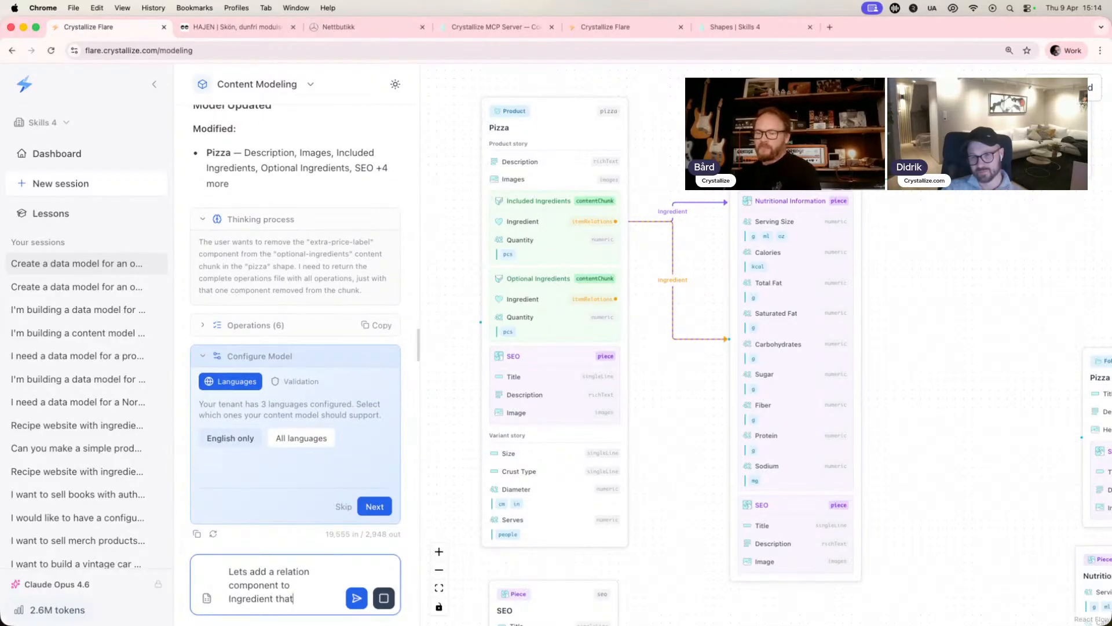
pyautogui.write(' defines')
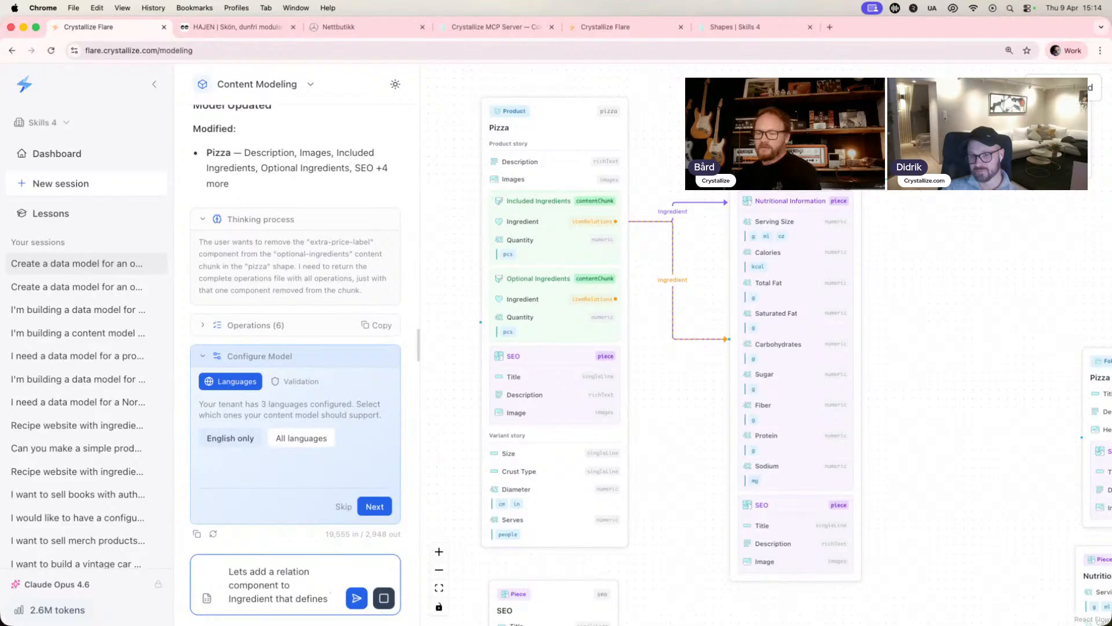
pyautogui.write(' "Cannot be co')
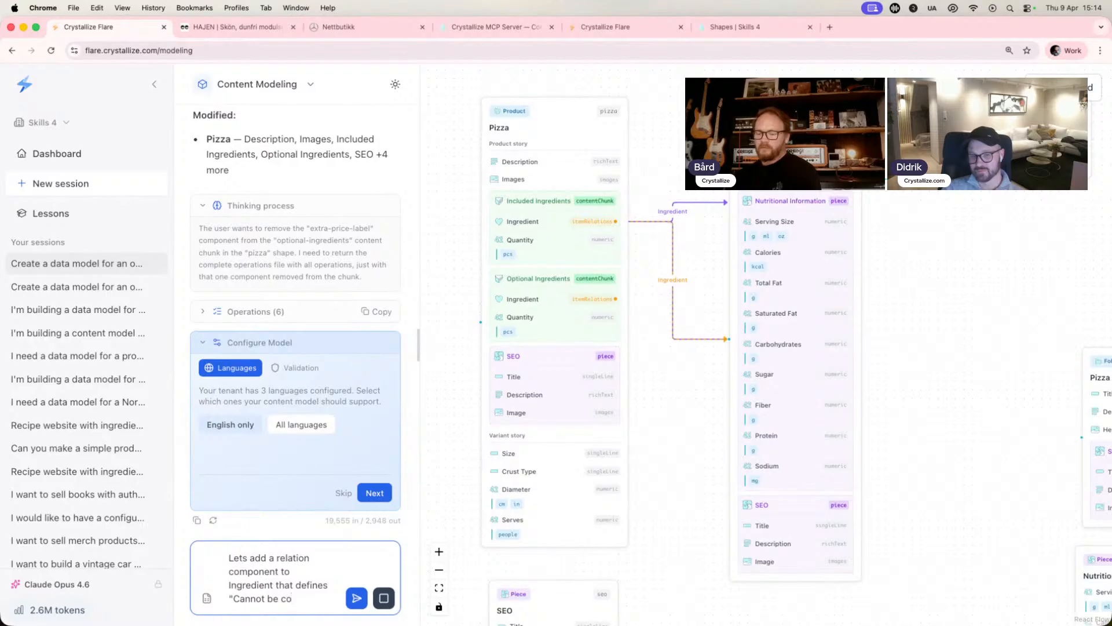
pyautogui.write('mbined with"')
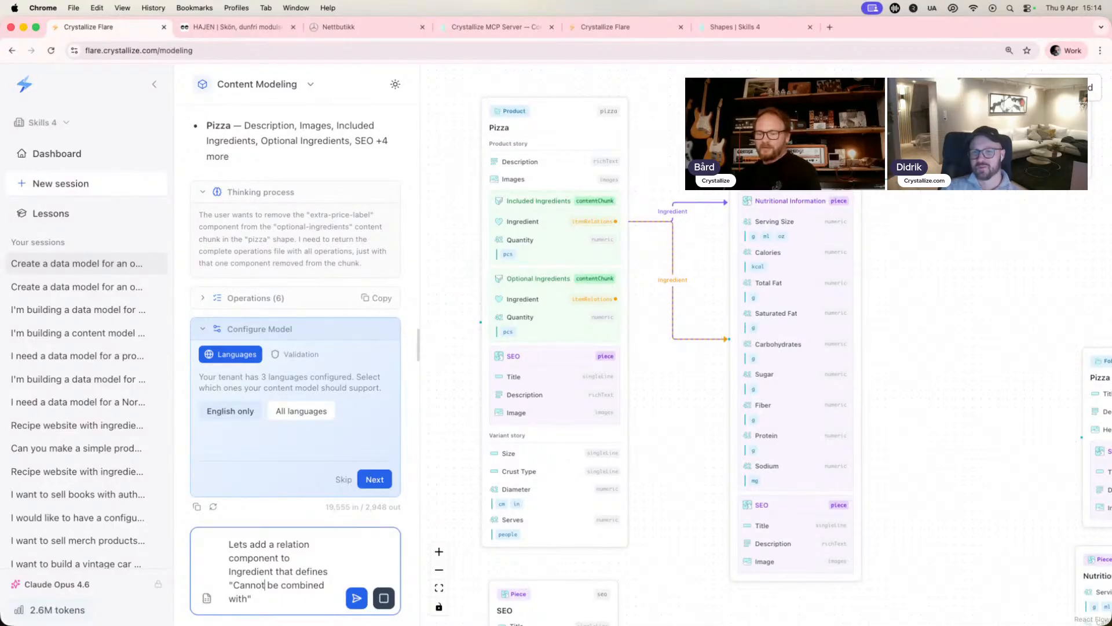
# Reword the quoted relation name in the prompt as "Not combined with", append "which should relate to Ingredient." and submit it
pyautogui.moveTo(267, 585); pyautogui.dragTo(241, 585)
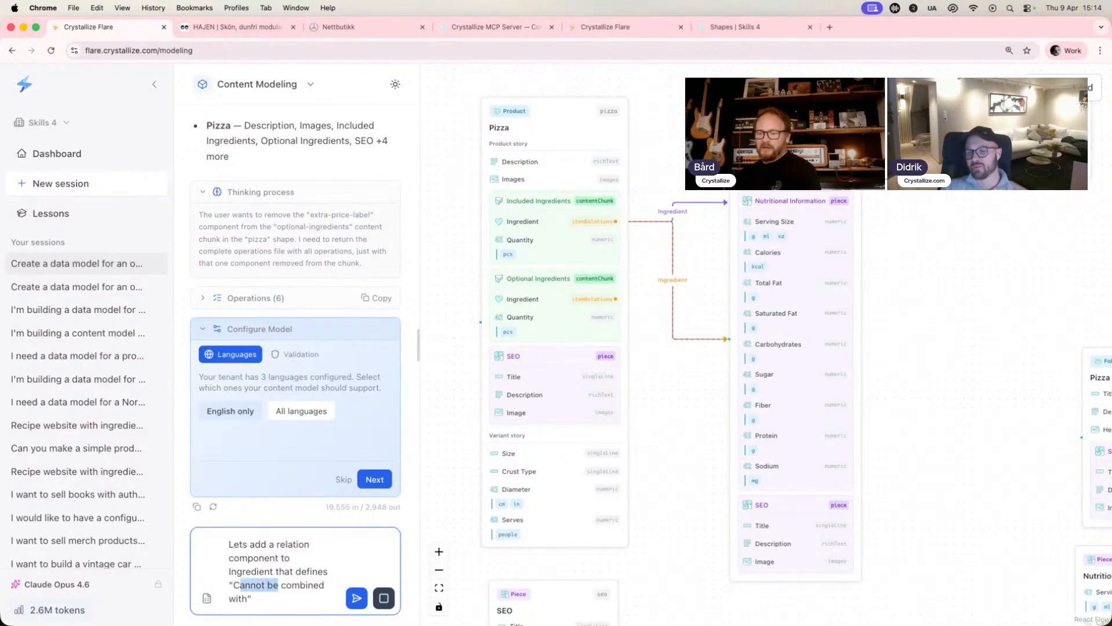
pyautogui.write('Not')
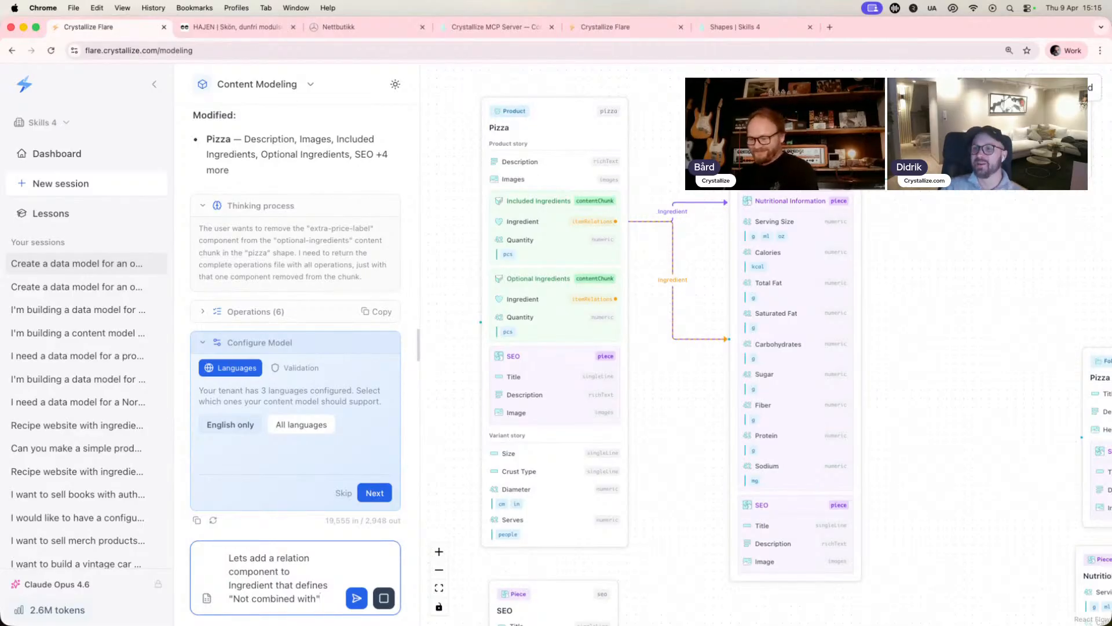
pyautogui.write('which shoul')
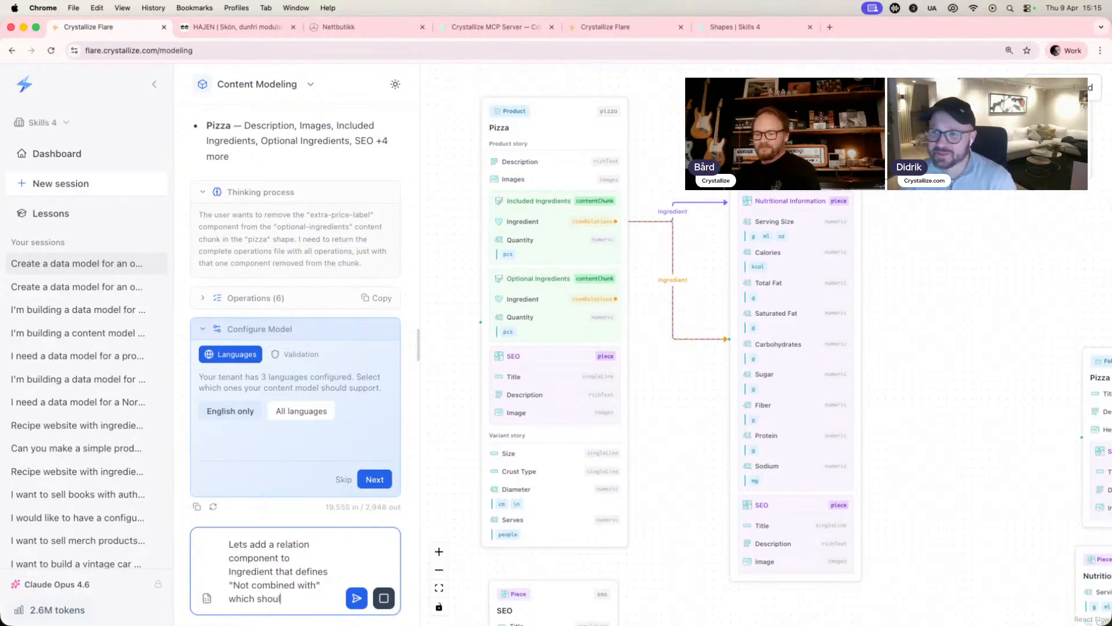
pyautogui.write('d relate to')
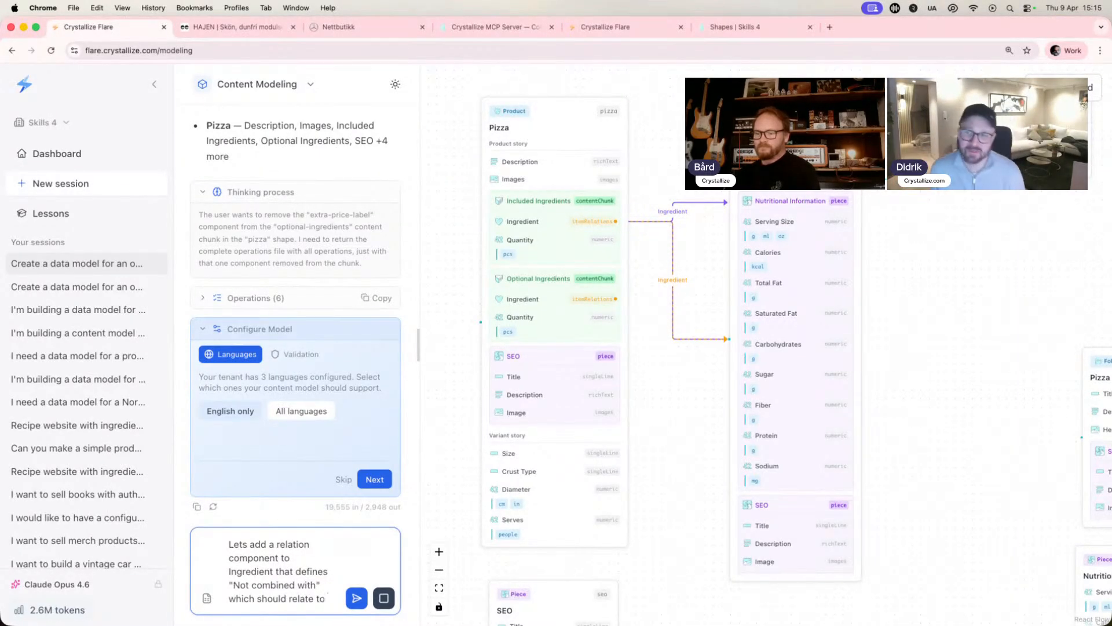
pyautogui.write(' Ingredient.')
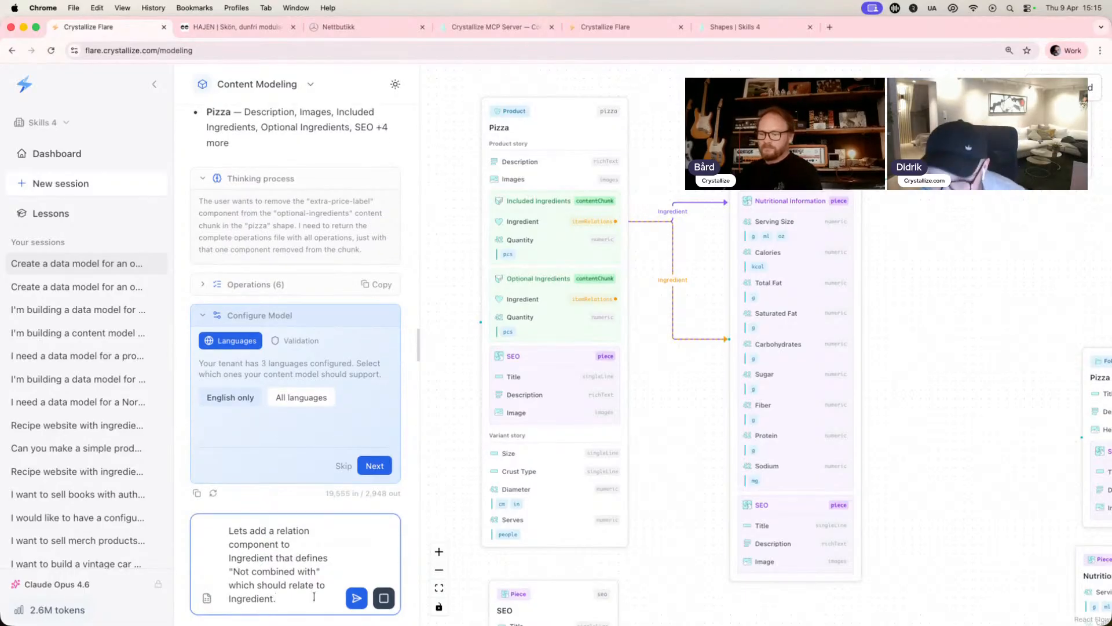
pyautogui.click(353, 601)
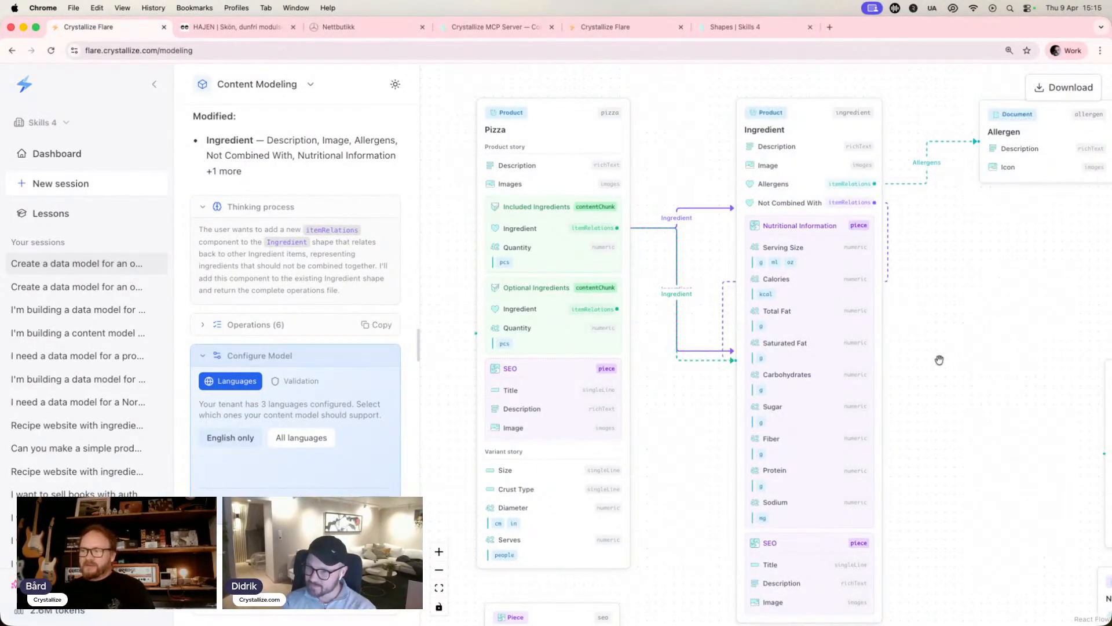
# Inspect the Not Combined With relation on the Ingredient shape and its connector within the overall diagram
pyautogui.moveTo(948, 350); pyautogui.dragTo(671, 427)
pyautogui.scroll(2, 613, 398)
pyautogui.moveTo(616, 397); pyautogui.dragTo(642, 395)
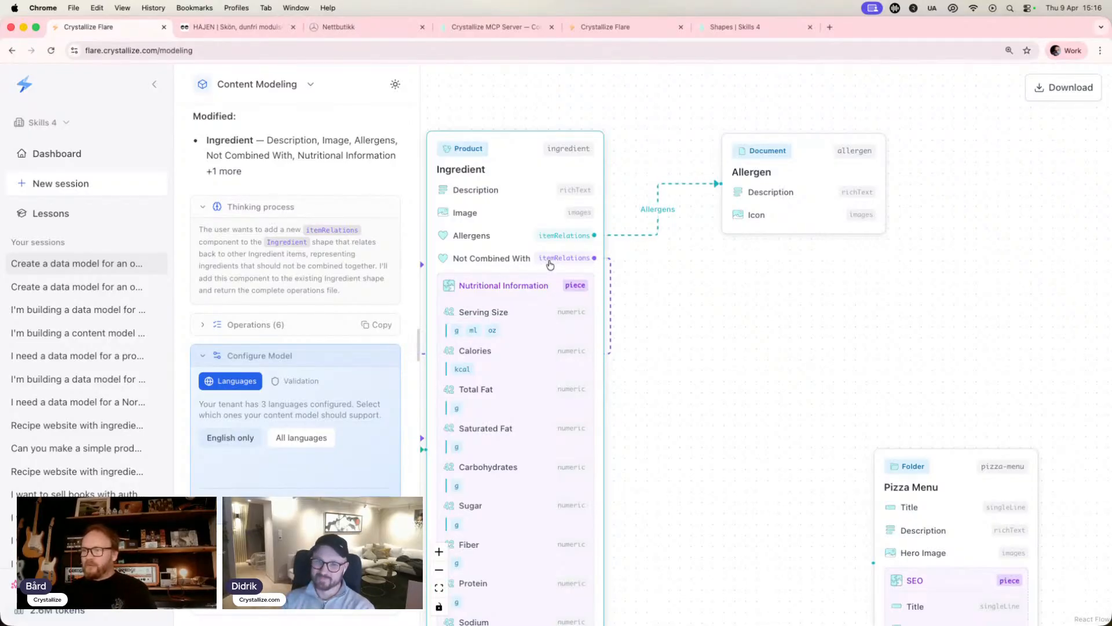
pyautogui.moveTo(658, 281); pyautogui.dragTo(665, 281)
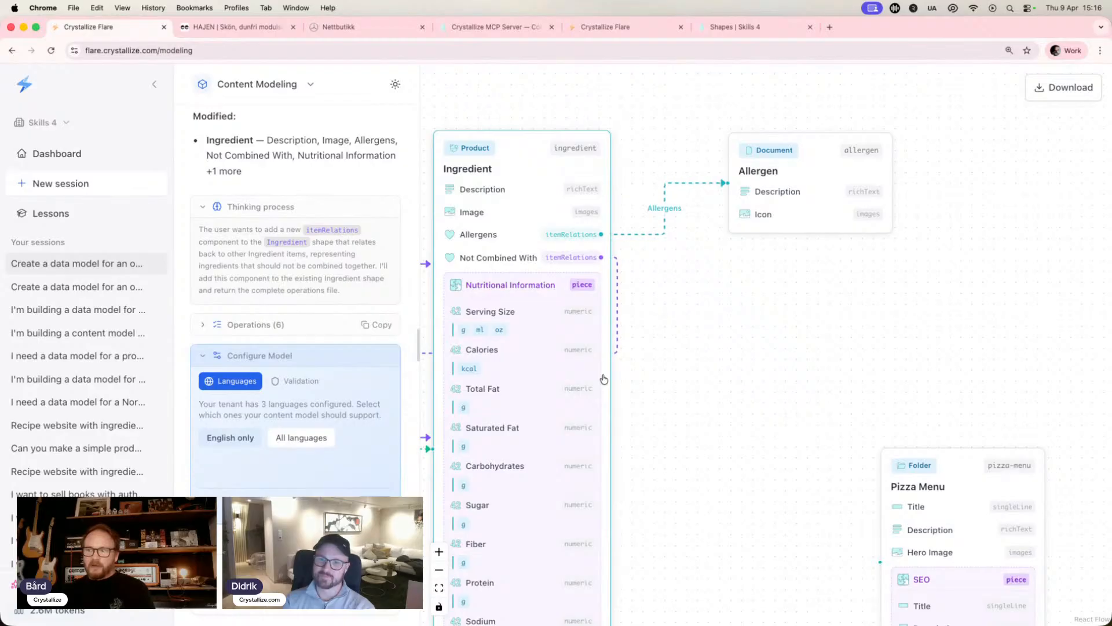
pyautogui.scroll(-5, 665, 375)
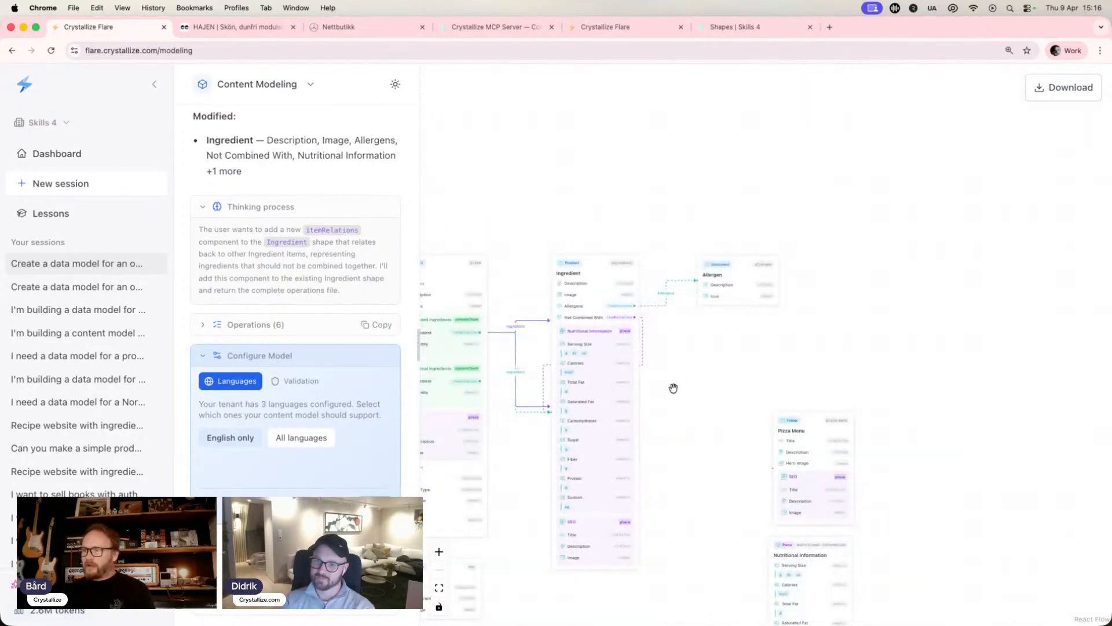
# Expand the six generated model operations and validate them
pyautogui.moveTo(673, 388); pyautogui.dragTo(795, 301)
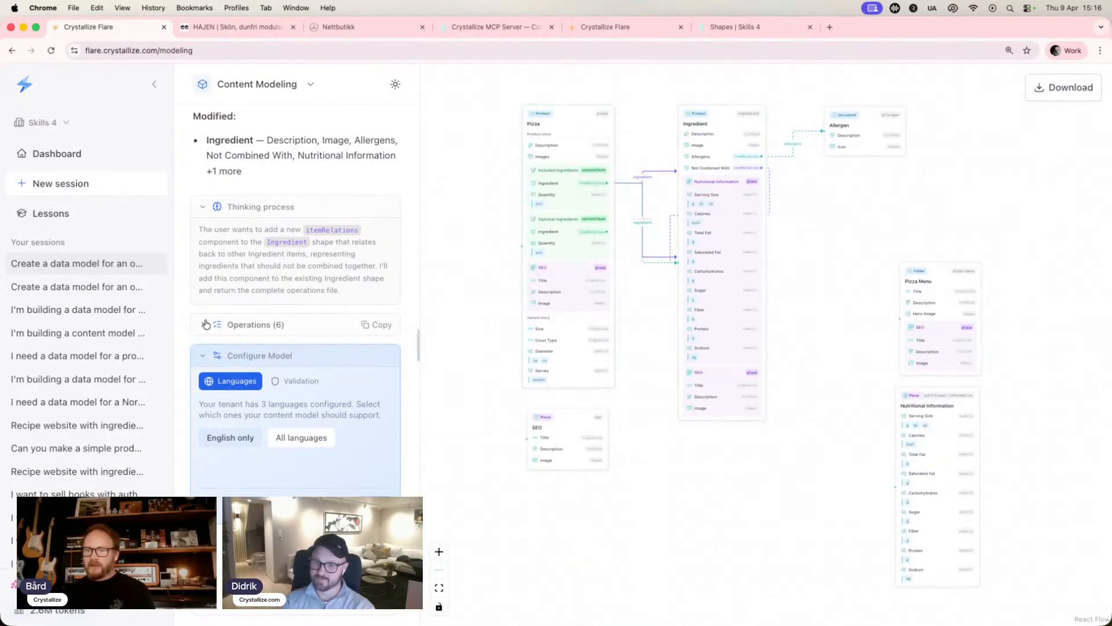
pyautogui.click(205, 324)
pyautogui.click(234, 323)
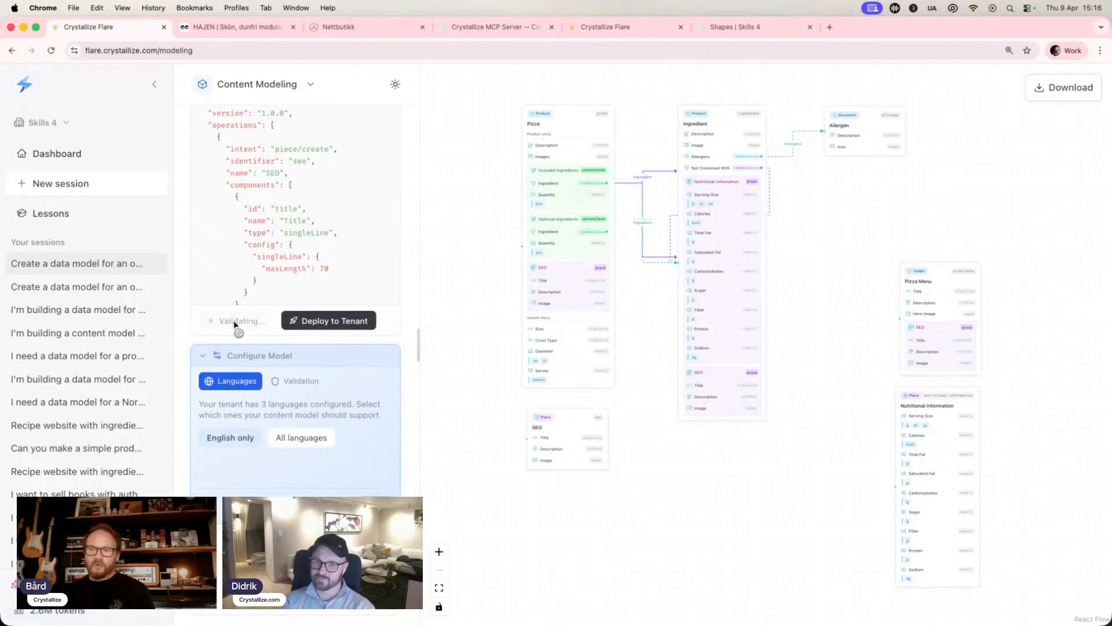
# Examine the operations code for the SEO and Nutritional Information pieces, including the numeric components and their units
pyautogui.scroll(3, 321, 222)
pyautogui.scroll(-1, 291, 235)
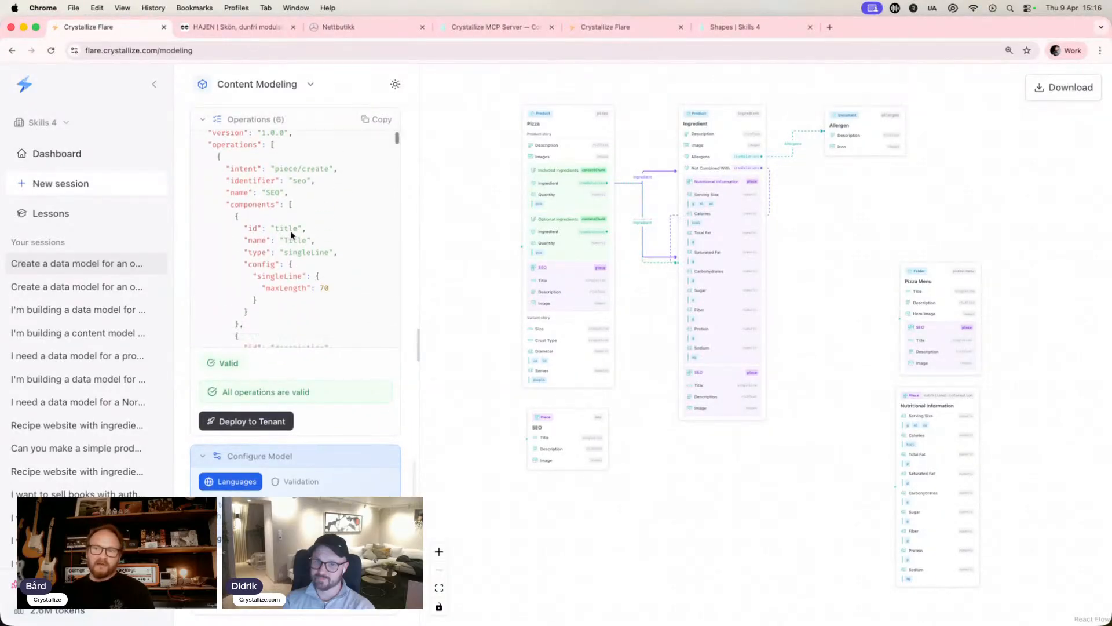
pyautogui.scroll(-10, 291, 235)
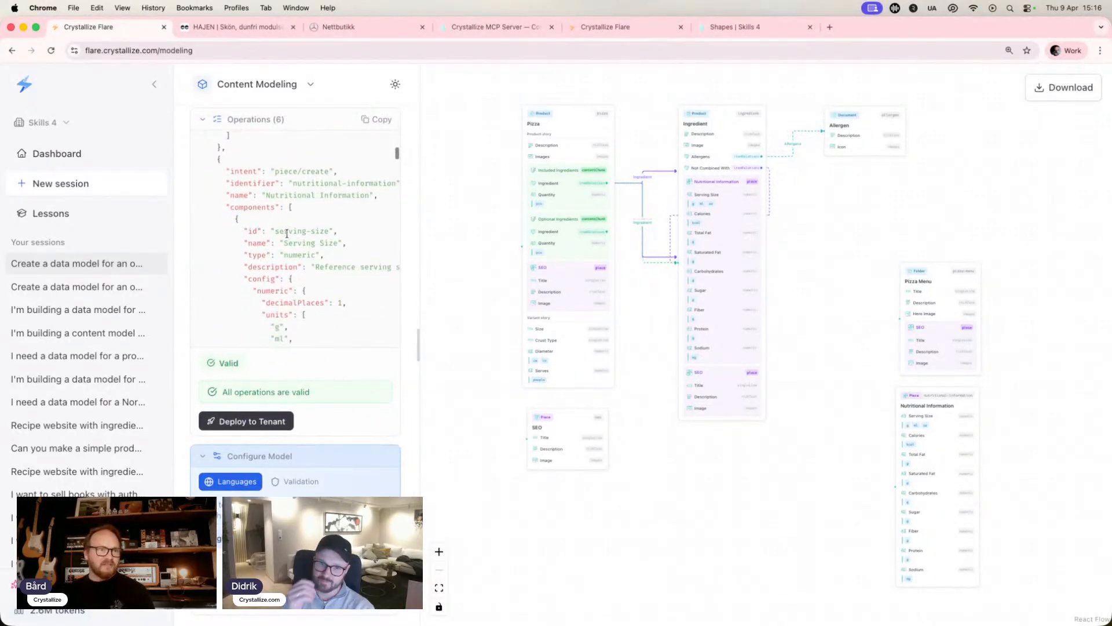
pyautogui.scroll(-5, 287, 234)
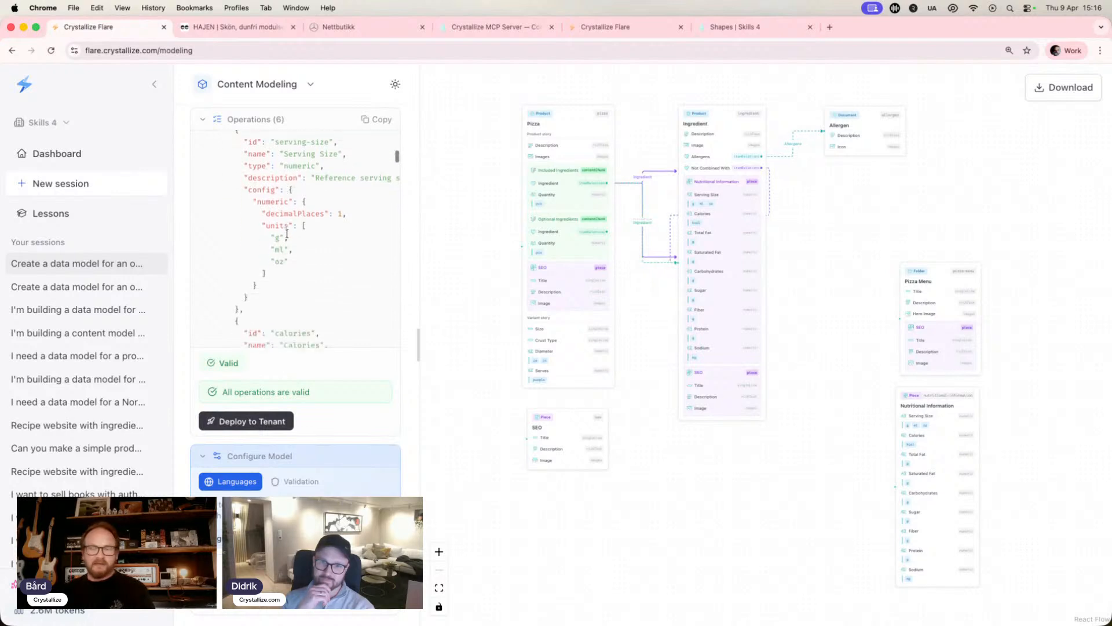
pyautogui.scroll(-2, 286, 235)
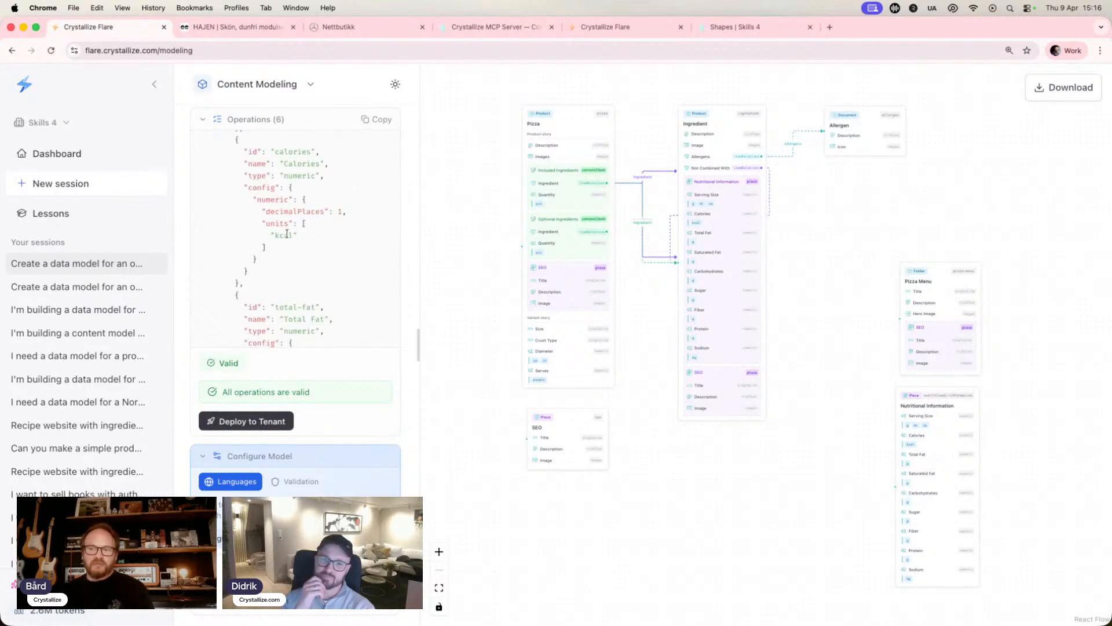
pyautogui.scroll(-5, 287, 234)
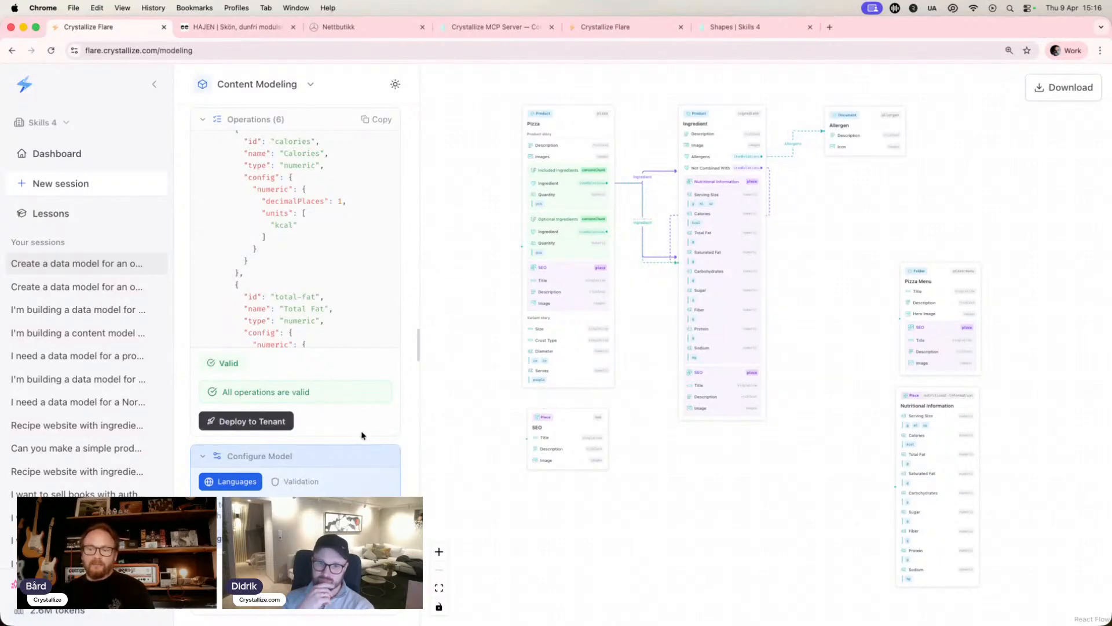
pyautogui.scroll(-2, 362, 435)
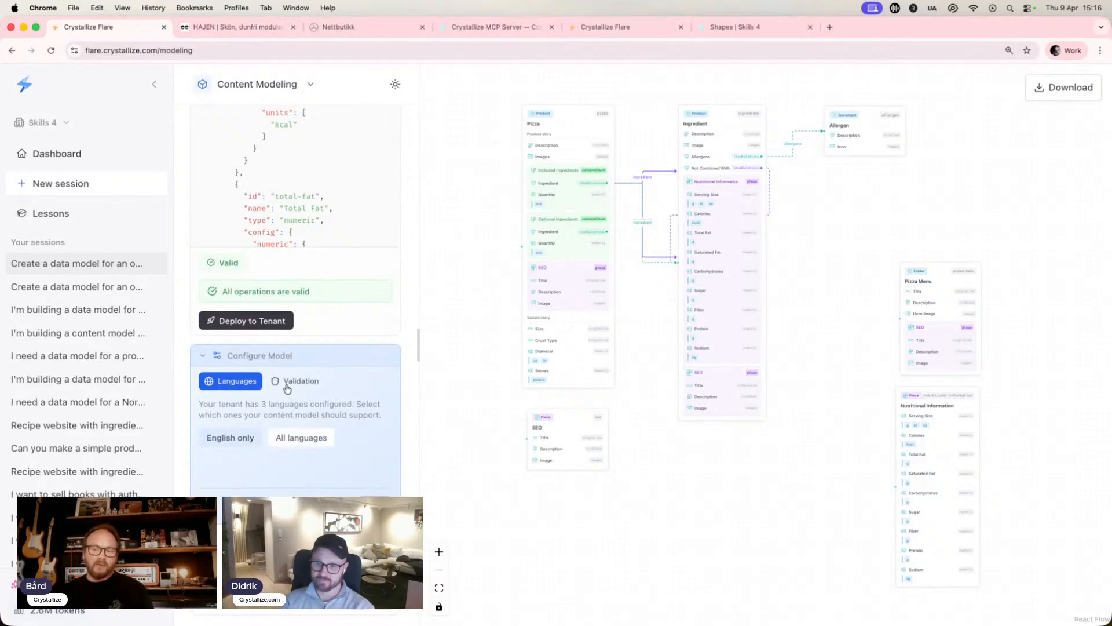
# Review the model's validation options for the SEO and Nutritional Information pieces, and return to the language configuration
pyautogui.click(291, 386)
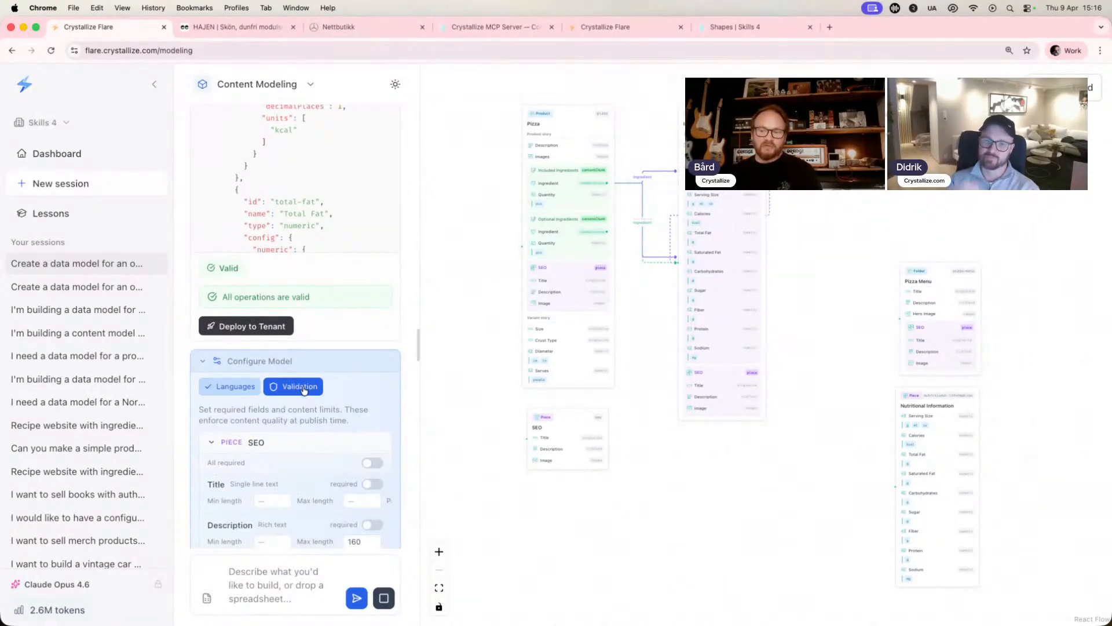
pyautogui.scroll(-3, 348, 390)
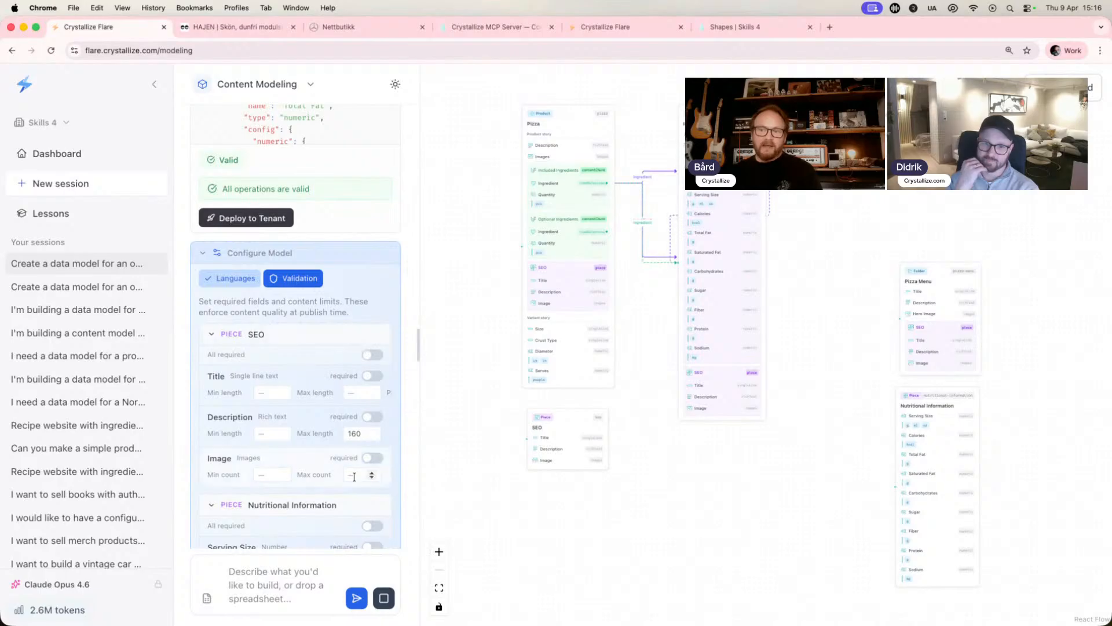
pyautogui.scroll(-3, 365, 419)
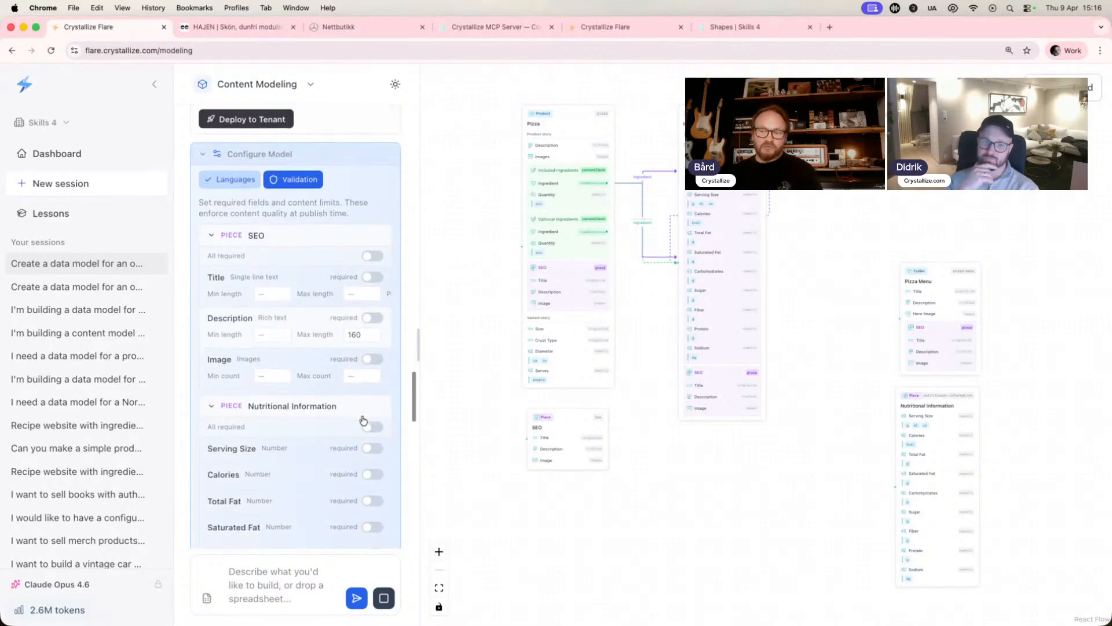
pyautogui.scroll(5, 363, 420)
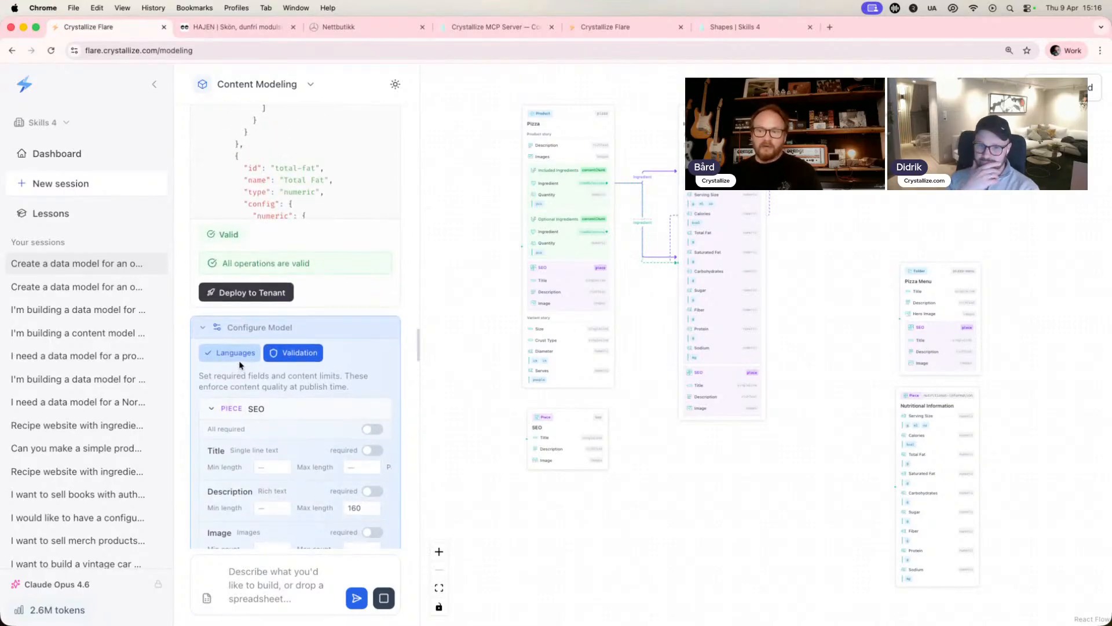
pyautogui.click(233, 354)
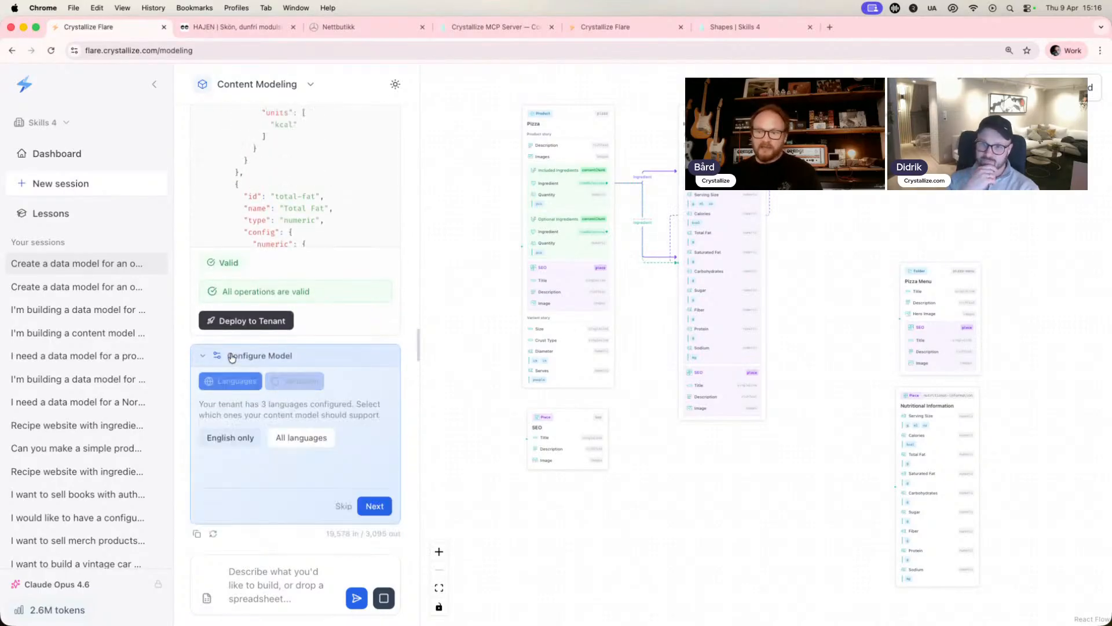
# Deploy the validated pizza model to the skills-4 tenant, confirm the deployment and check the result of each operation
pyautogui.click(237, 322)
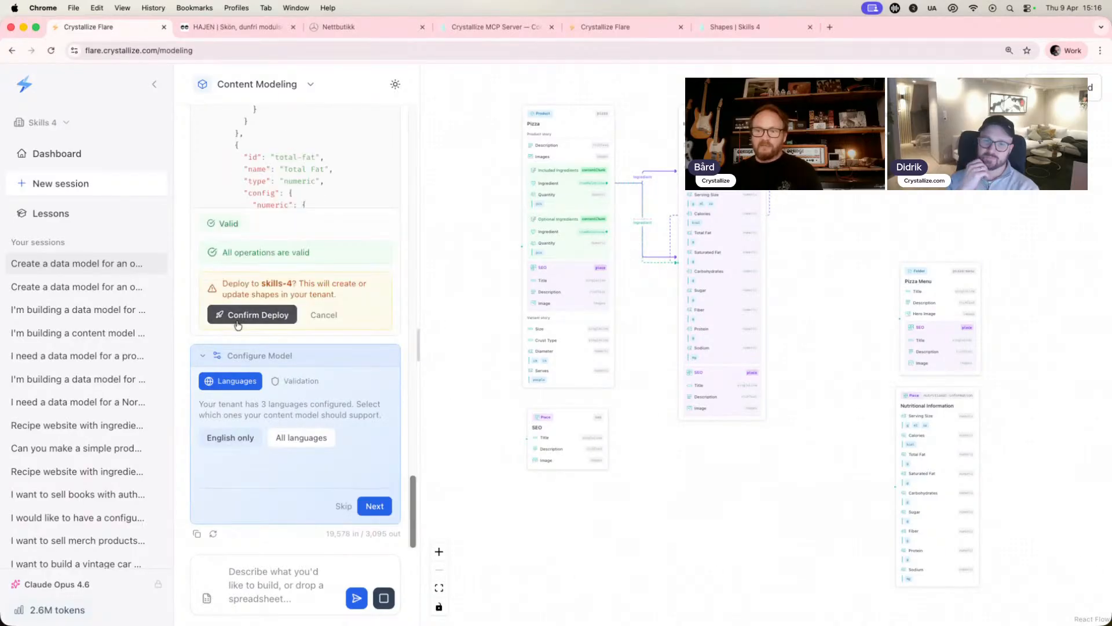
pyautogui.click(255, 316)
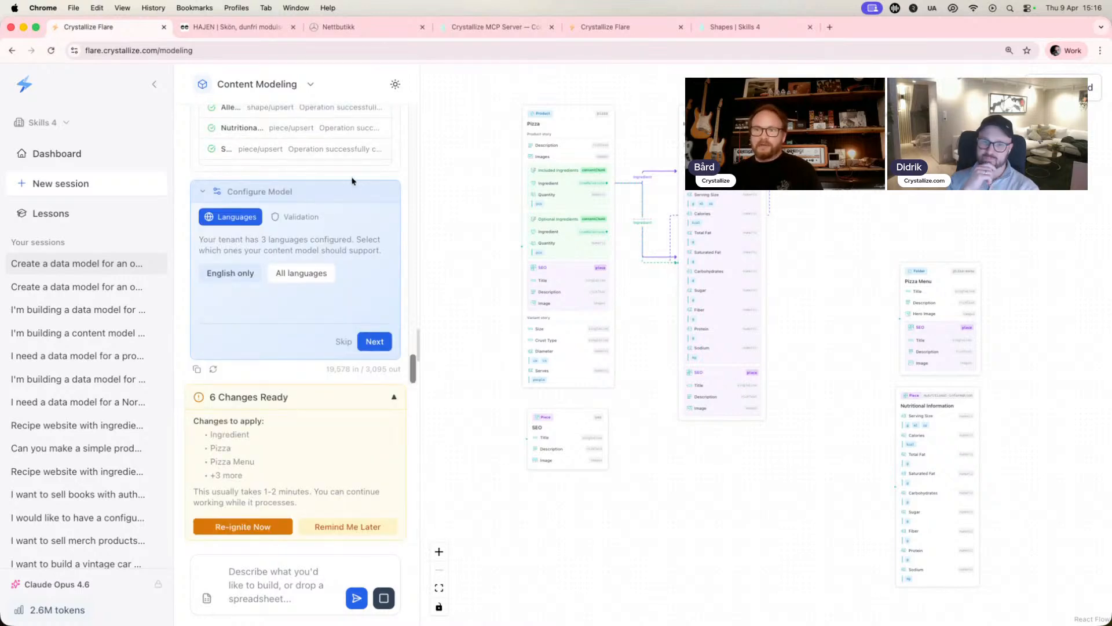
pyautogui.scroll(5, 351, 182)
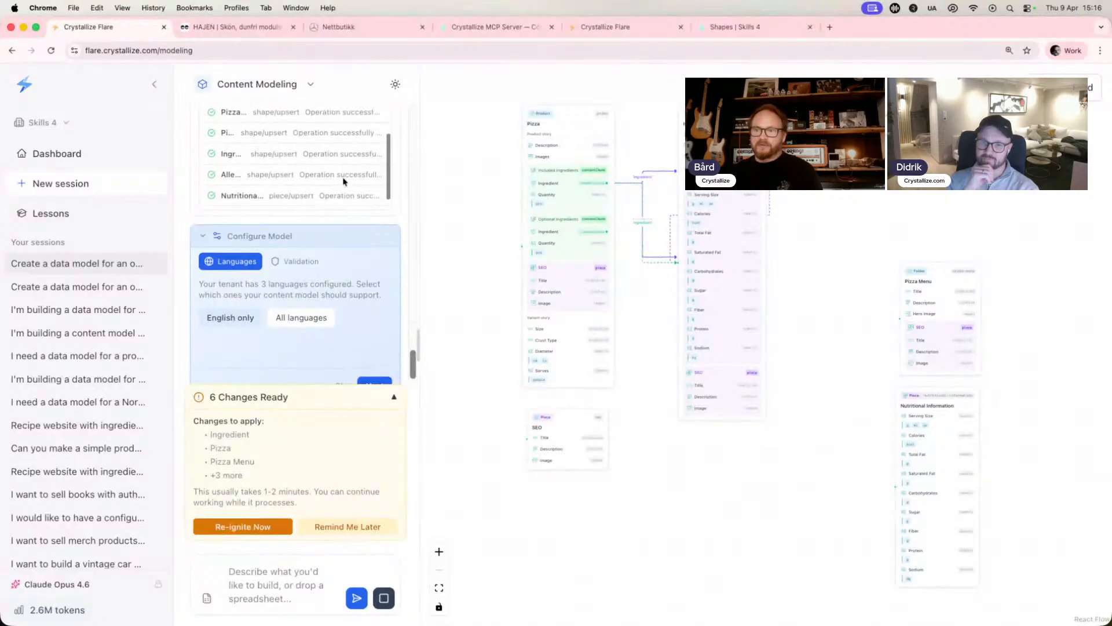
pyautogui.scroll(-3, 373, 258)
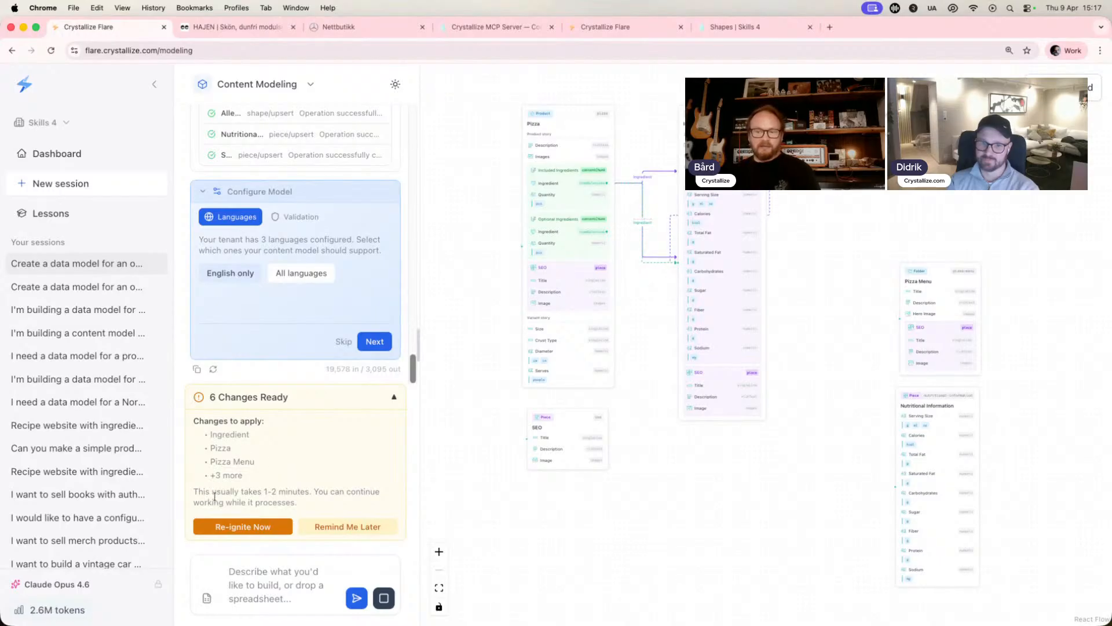
# Re-ignite the Discovery API to apply the deployed shape changes, and look over the deployment log
pyautogui.click(250, 528)
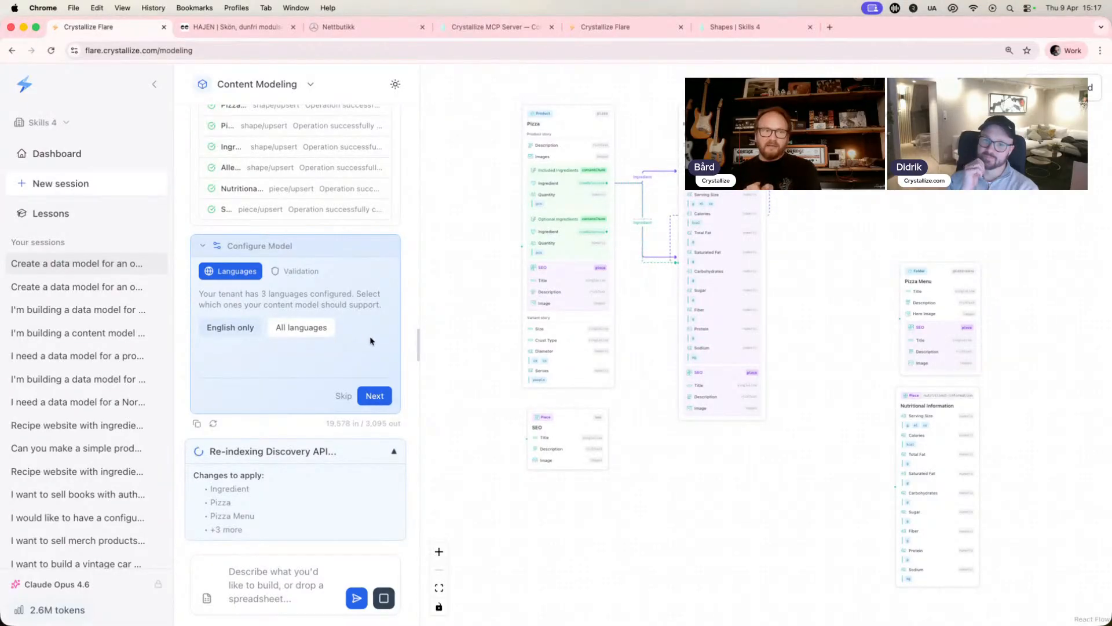
pyautogui.scroll(4, 380, 321)
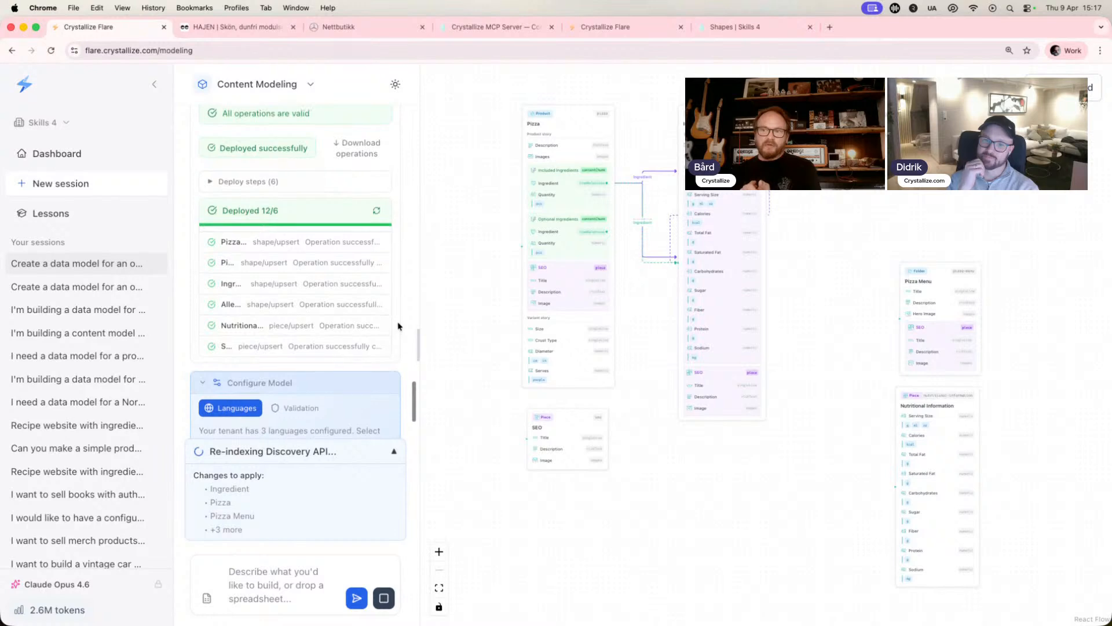
pyautogui.scroll(-1, 369, 375)
pyautogui.scroll(-4, 370, 371)
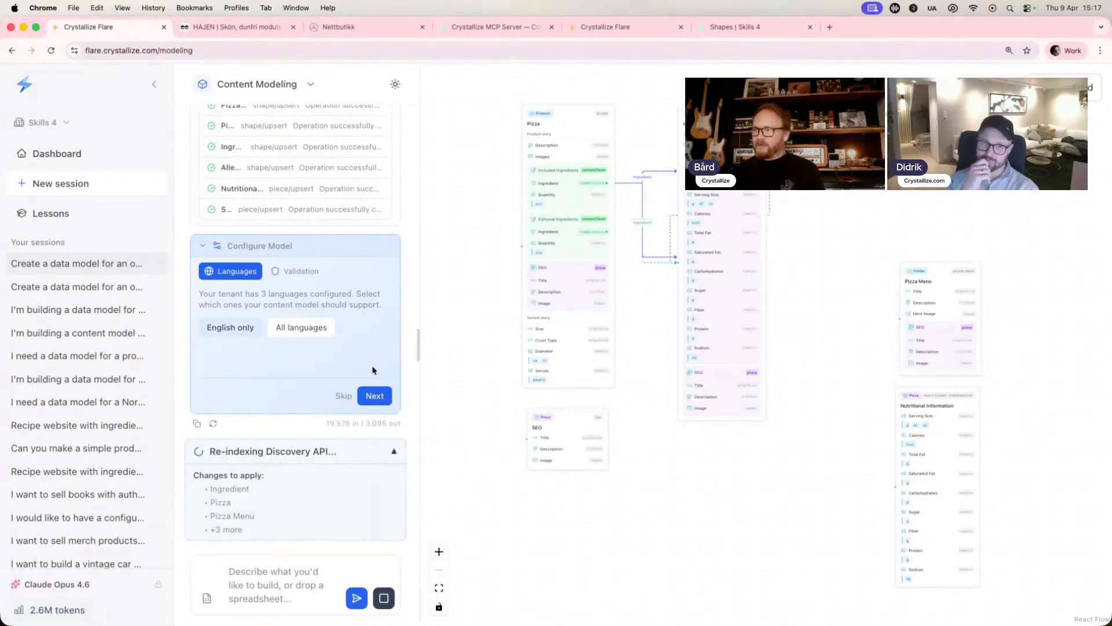
# Switch to the Crystallize app, refresh the tenant's shapes and inspect the Pizza shape's Included Ingredients chunk with its Ingredient relation
pyautogui.click(752, 32)
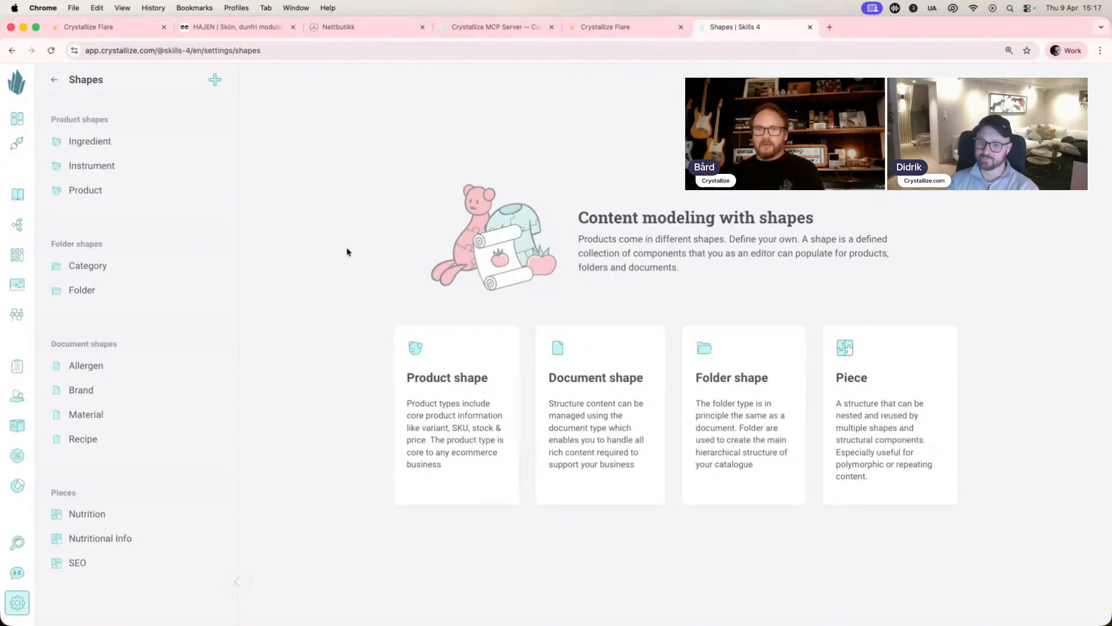
pyautogui.click(51, 50)
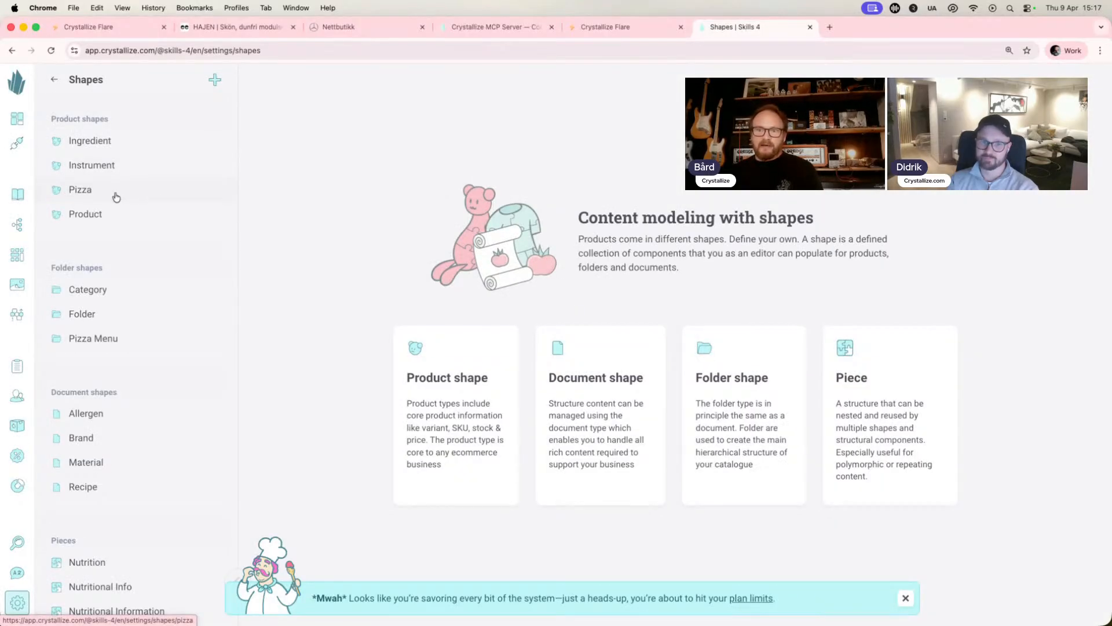
pyautogui.click(116, 197)
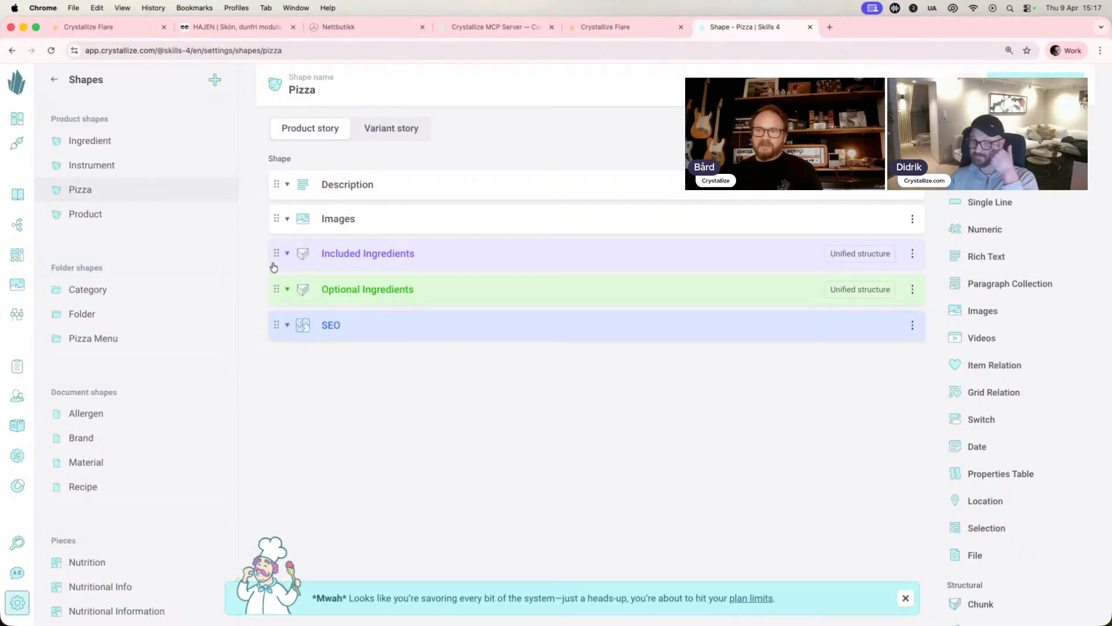
pyautogui.click(288, 255)
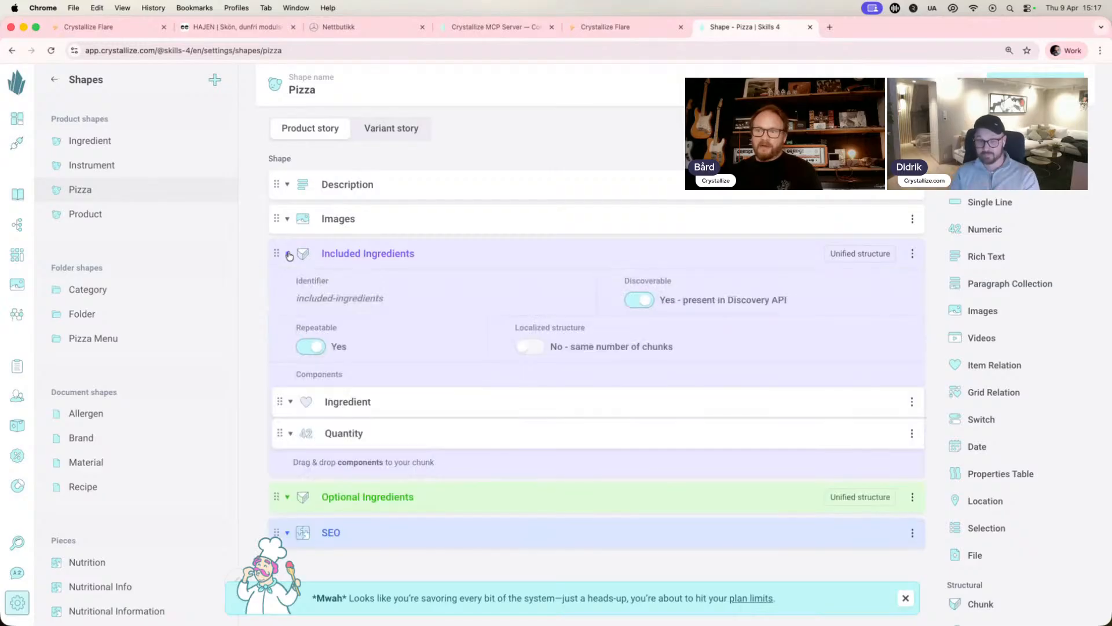
pyautogui.click(291, 401)
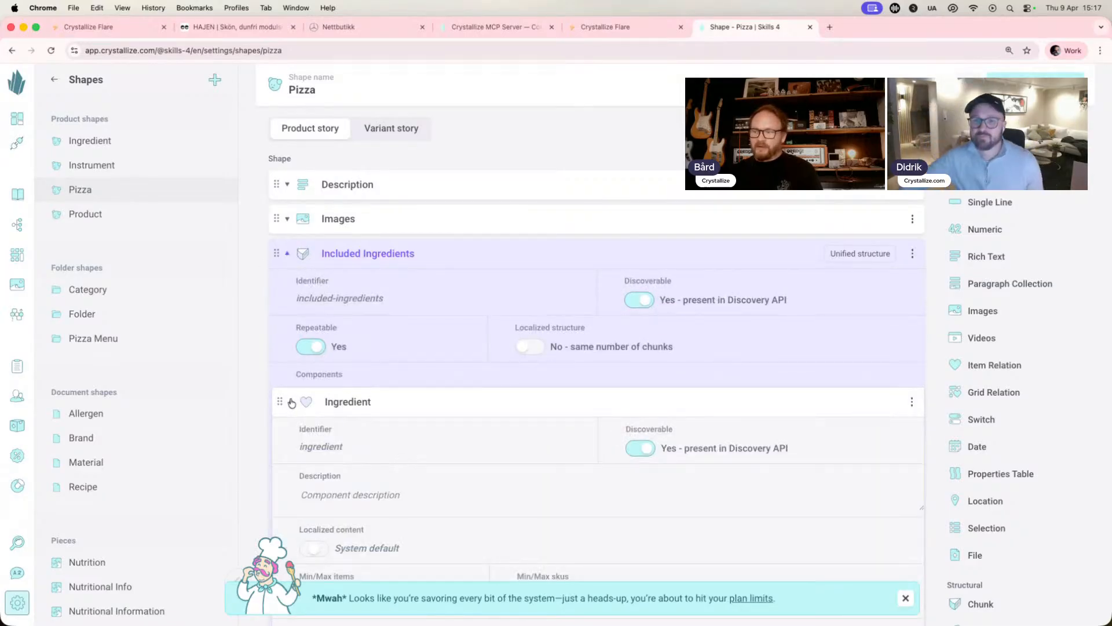
pyautogui.click(292, 402)
pyautogui.scroll(-3, 246, 364)
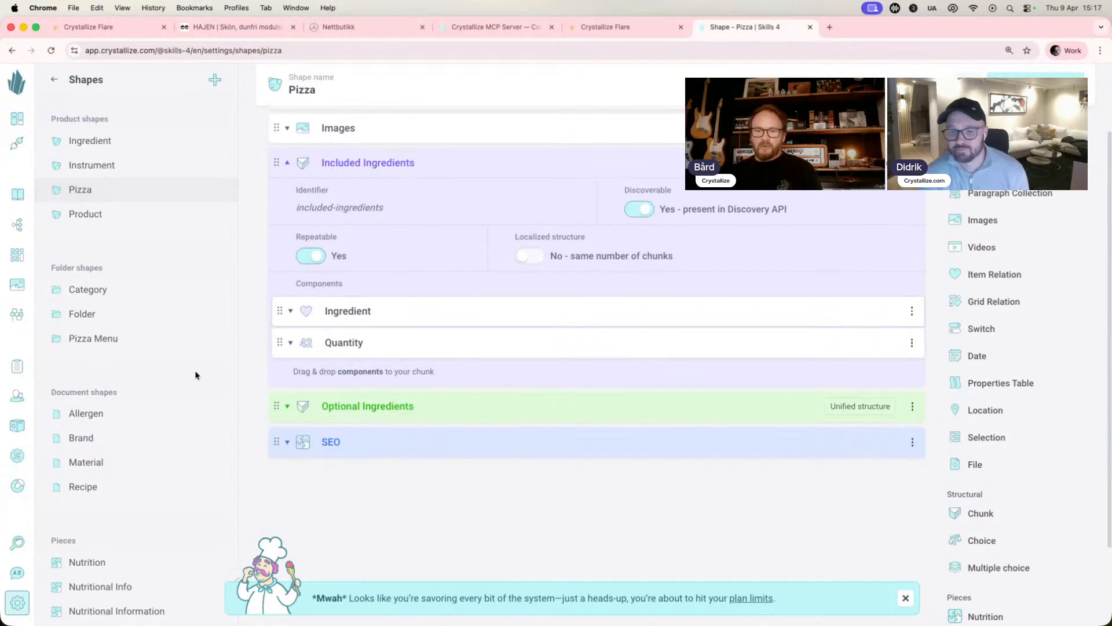
# Review the components of the Pizza Menu and Allergen shapes, plus the Ingredient shape's product and variant stories
pyautogui.click(102, 339)
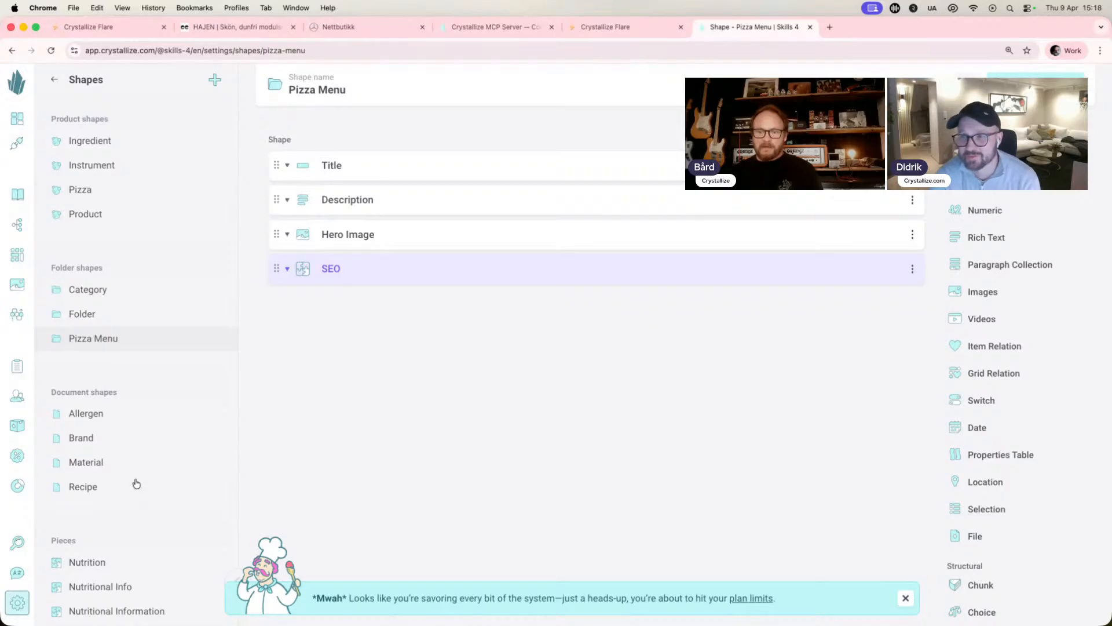
pyautogui.click(116, 417)
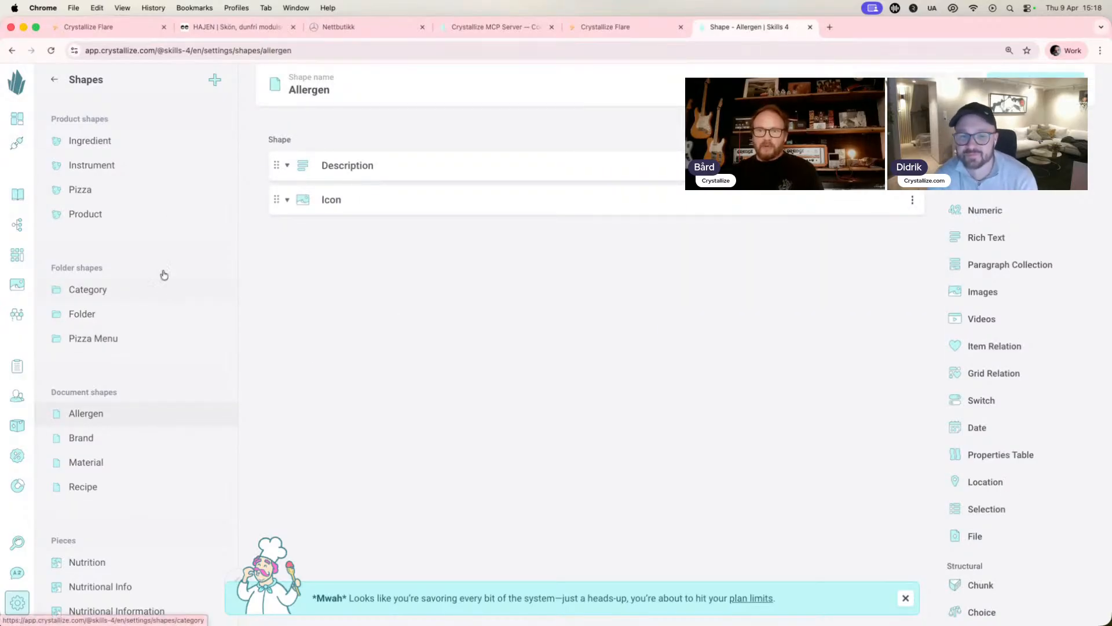
pyautogui.click(108, 142)
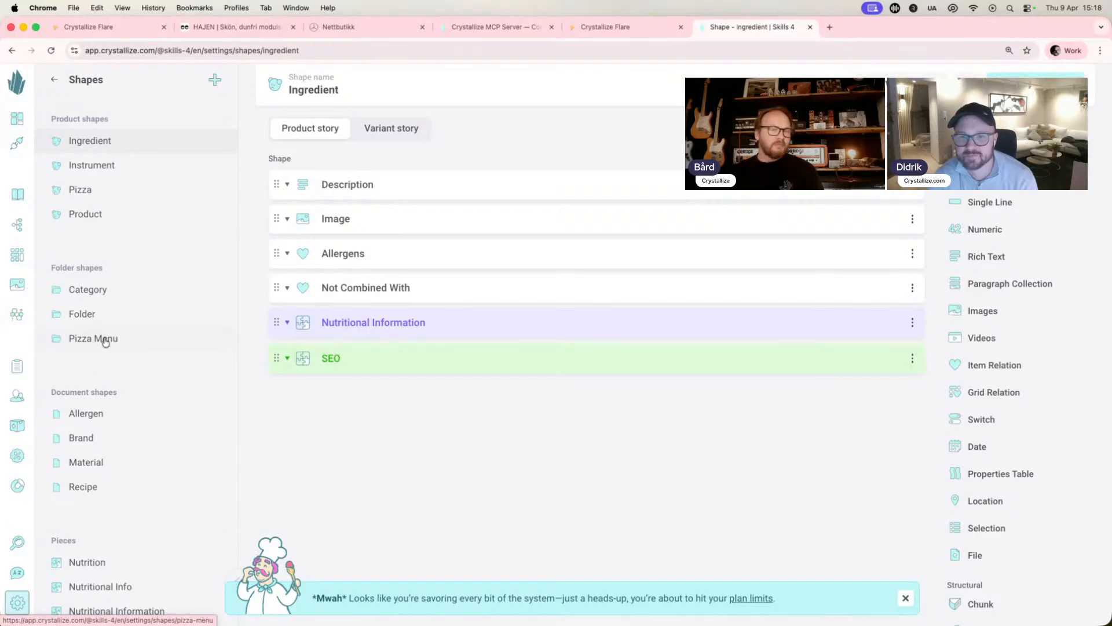
pyautogui.click(387, 130)
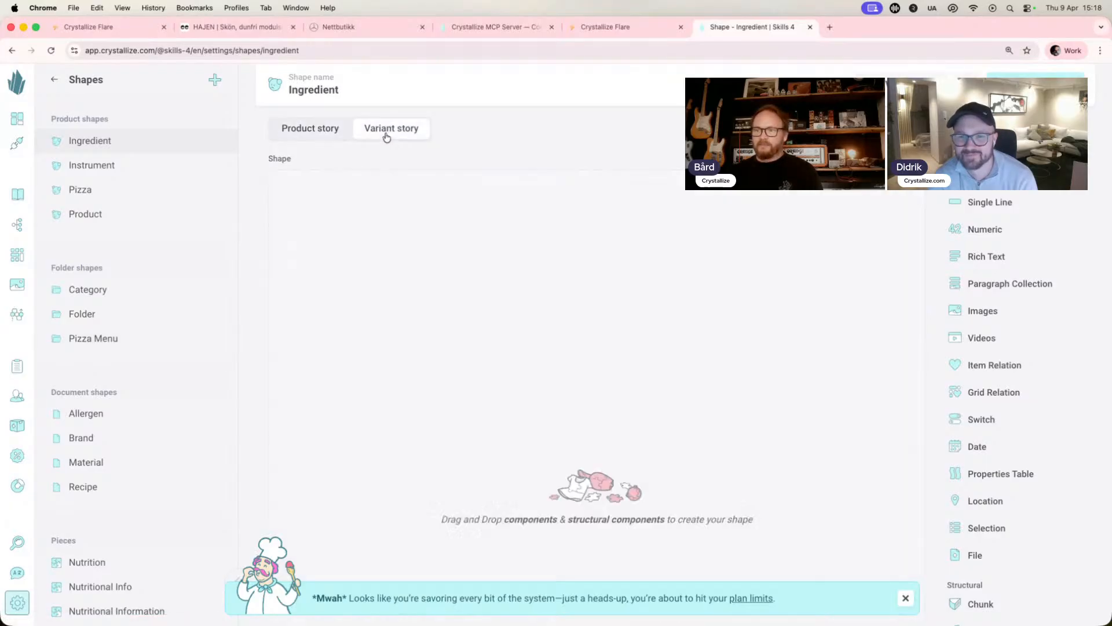
pyautogui.click(332, 133)
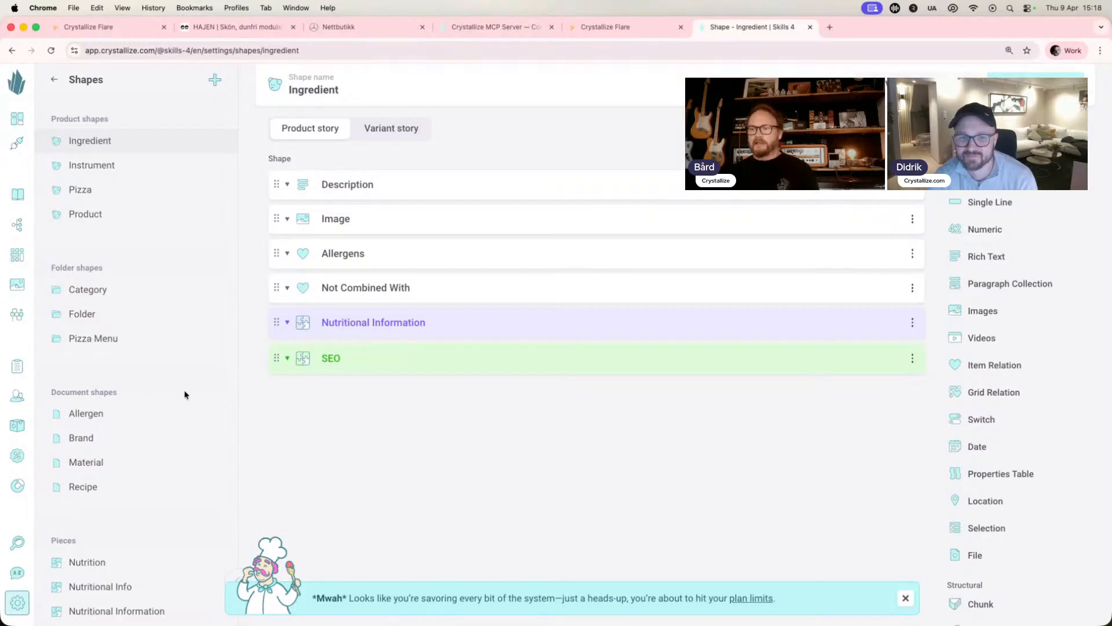
# Inspect the settings and accepted shapes of the Ingredient shape's Allergens and Not Combined With relations
pyautogui.click(286, 255)
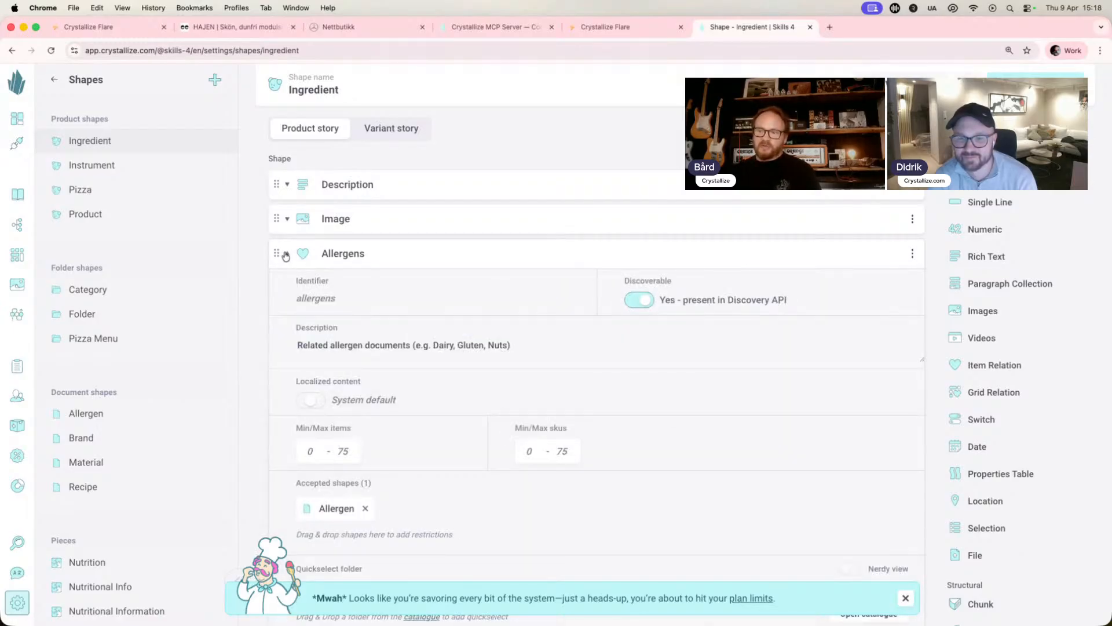
pyautogui.moveTo(286, 255); pyautogui.dragTo(275, 451)
pyautogui.click(279, 455)
pyautogui.click(286, 254)
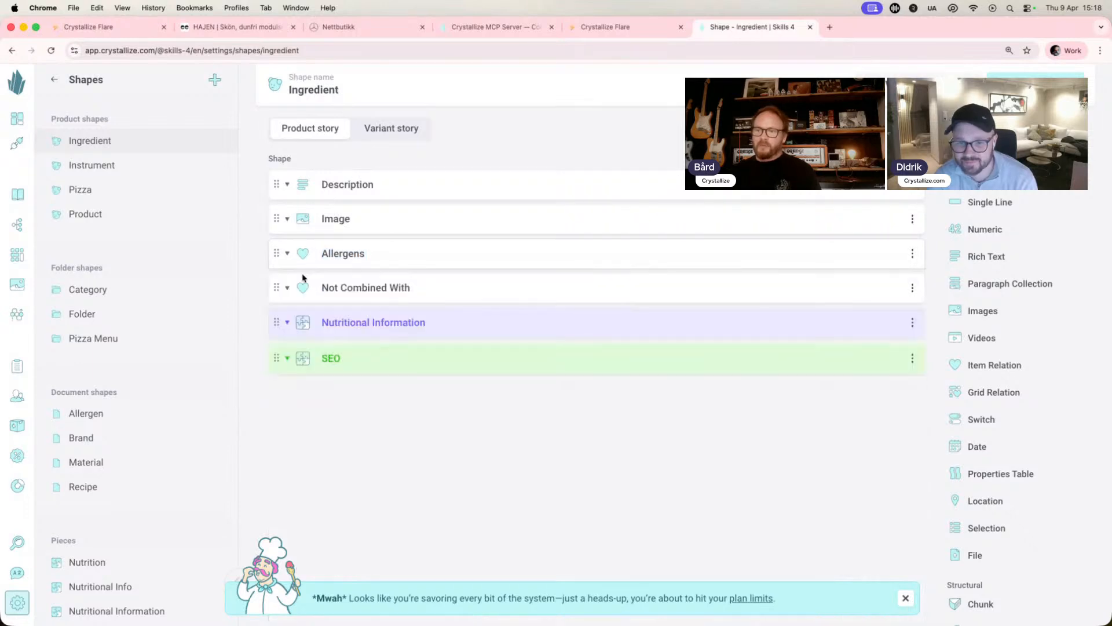
pyautogui.click(288, 289)
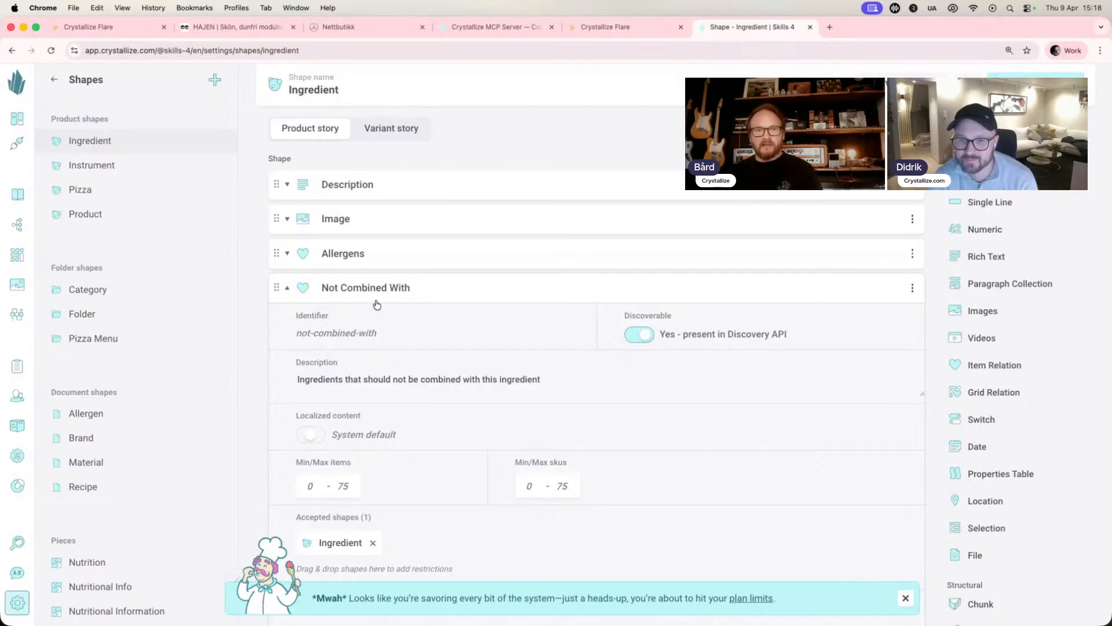
pyautogui.scroll(-1, 423, 312)
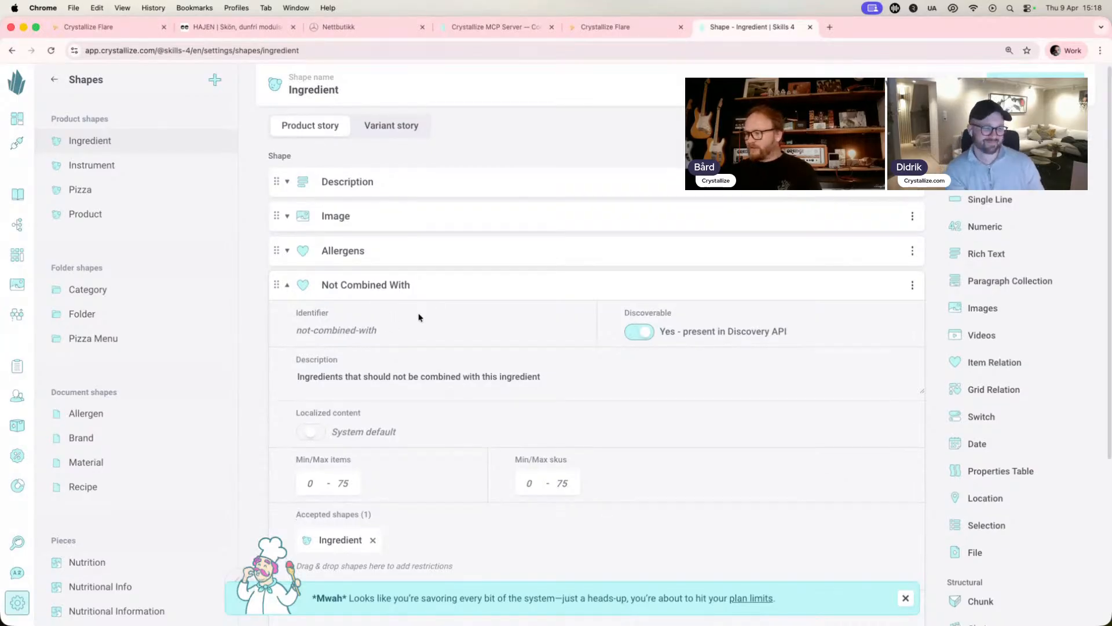
# Collapse the Not Combined With relation, switch to Crystallize Flare and view the data models of the "Can you make a simple prod..." and recipe website sessions
pyautogui.scroll(-1, 419, 317)
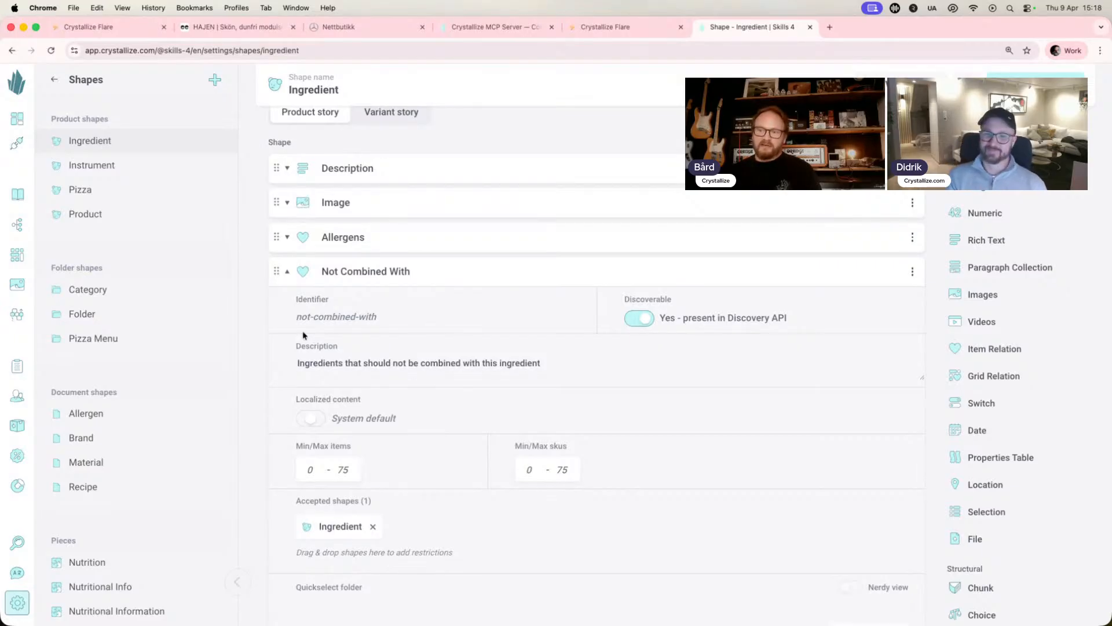
pyautogui.click(286, 273)
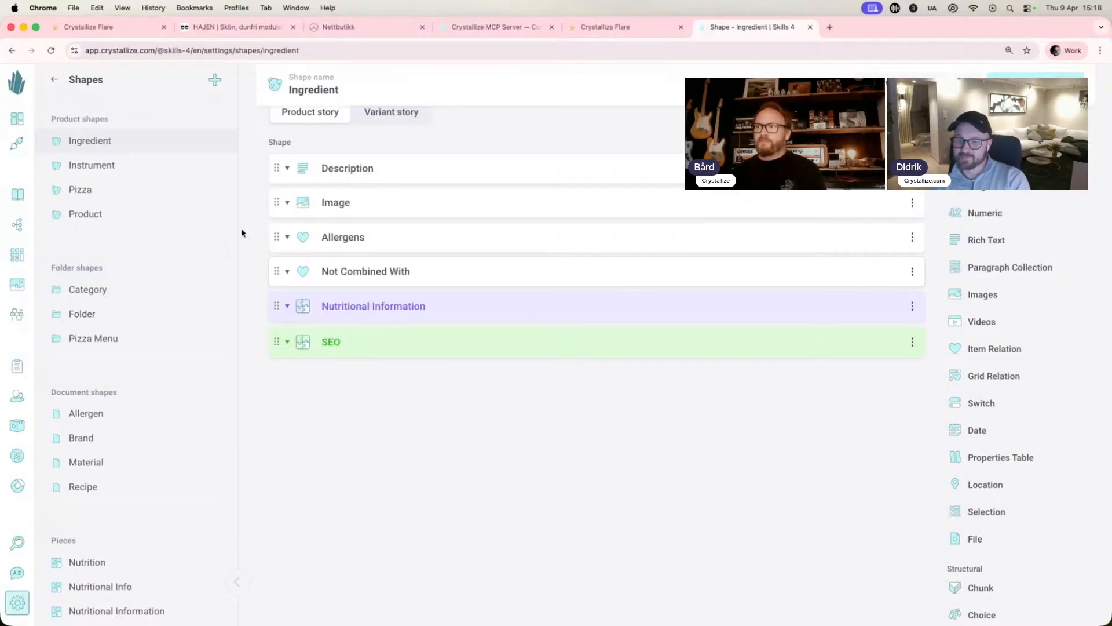
pyautogui.click(87, 26)
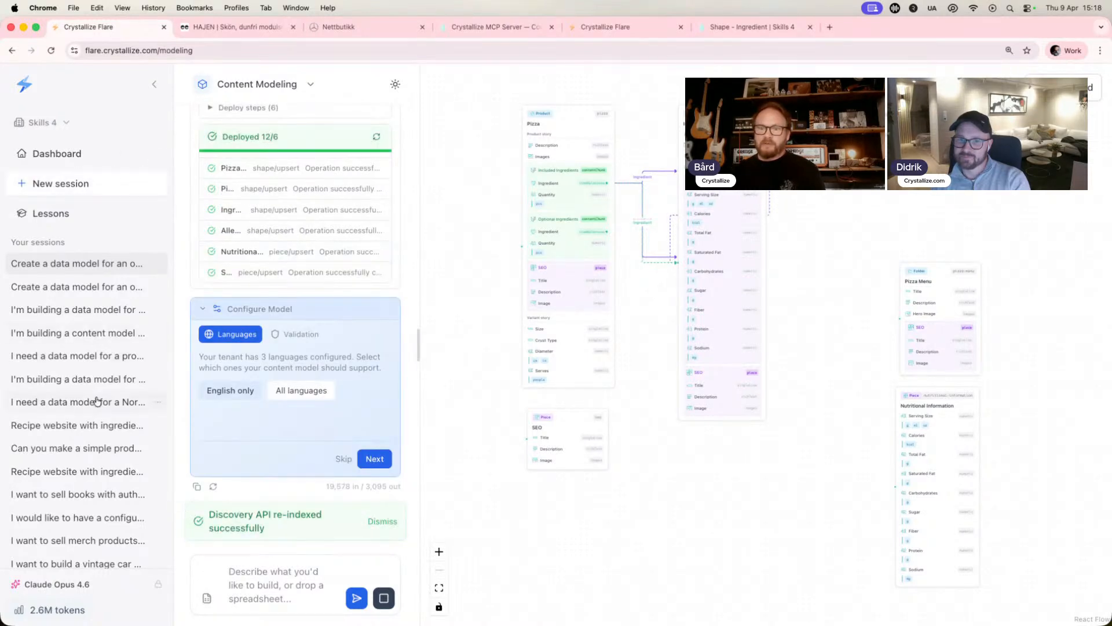
pyautogui.click(88, 455)
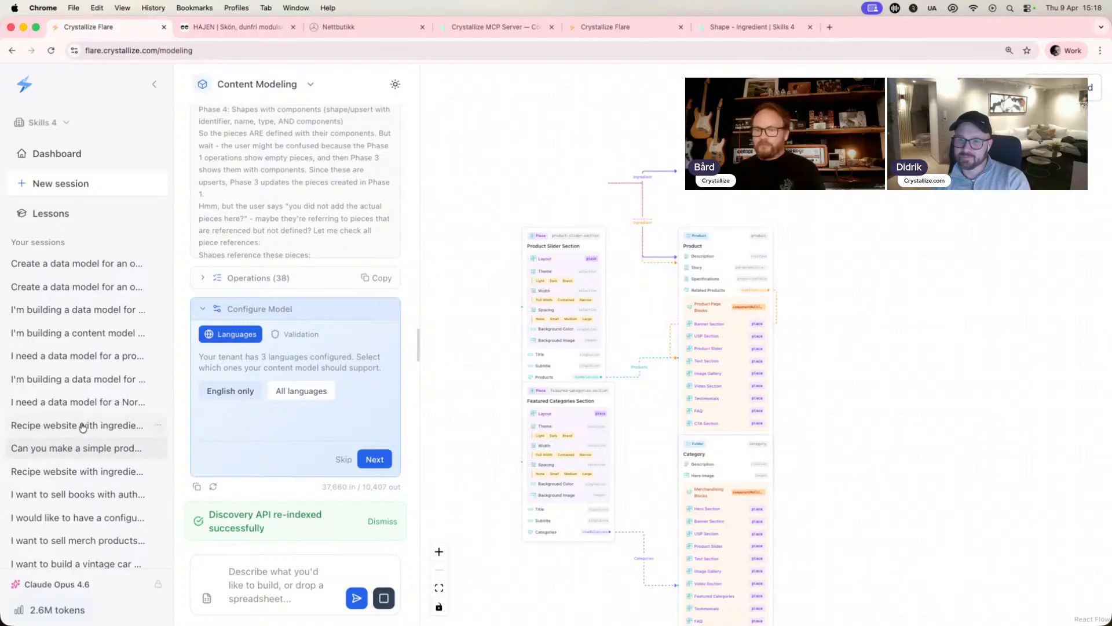
pyautogui.click(83, 420)
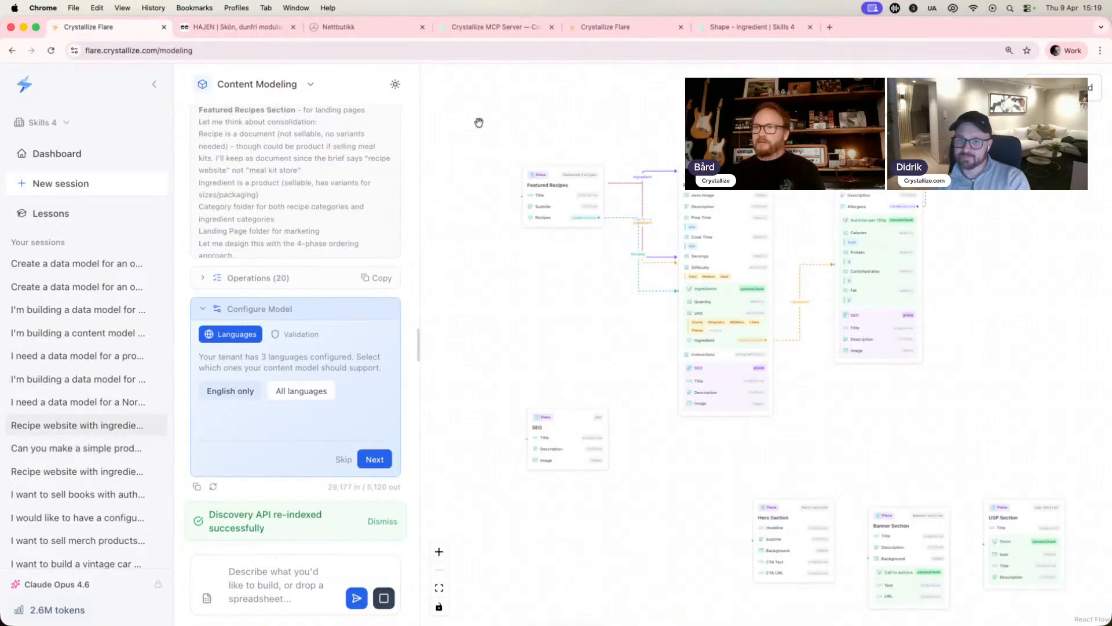
# Go to the Flare dashboard and look over the skills offered for understanding, modeling and building the catalogue
pyautogui.click(77, 156)
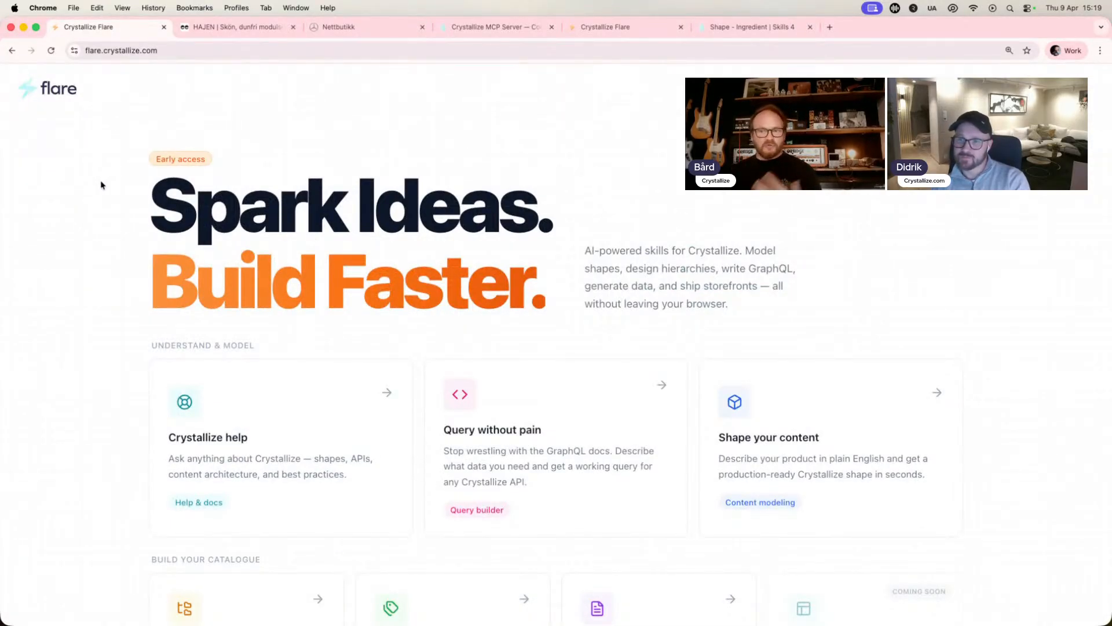
pyautogui.scroll(-3, 101, 186)
pyautogui.scroll(-1, 101, 186)
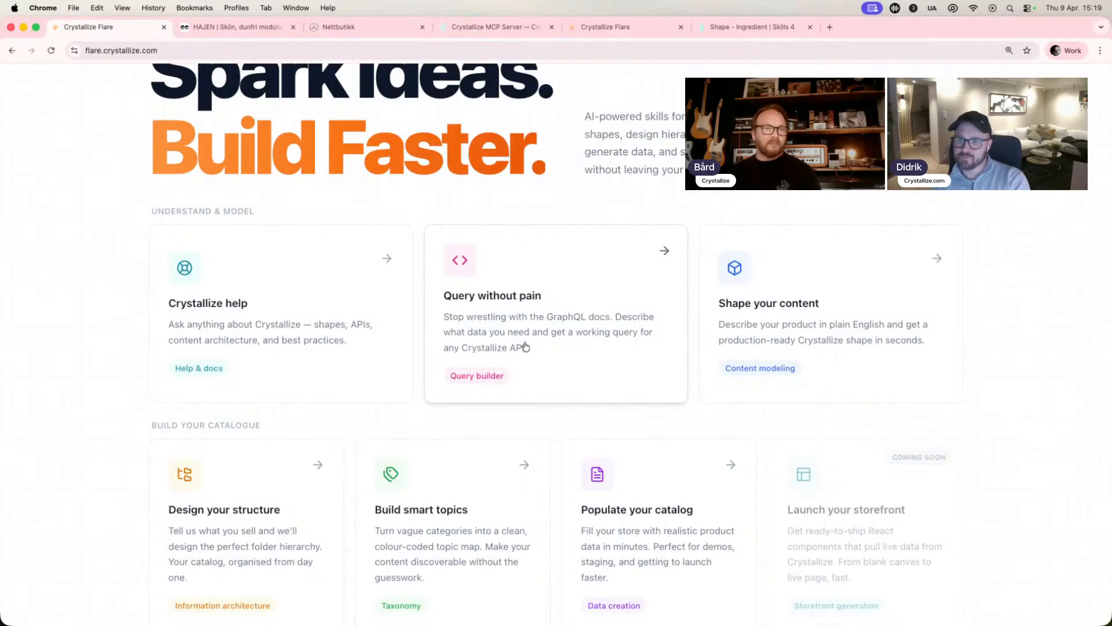
pyautogui.scroll(4, 525, 346)
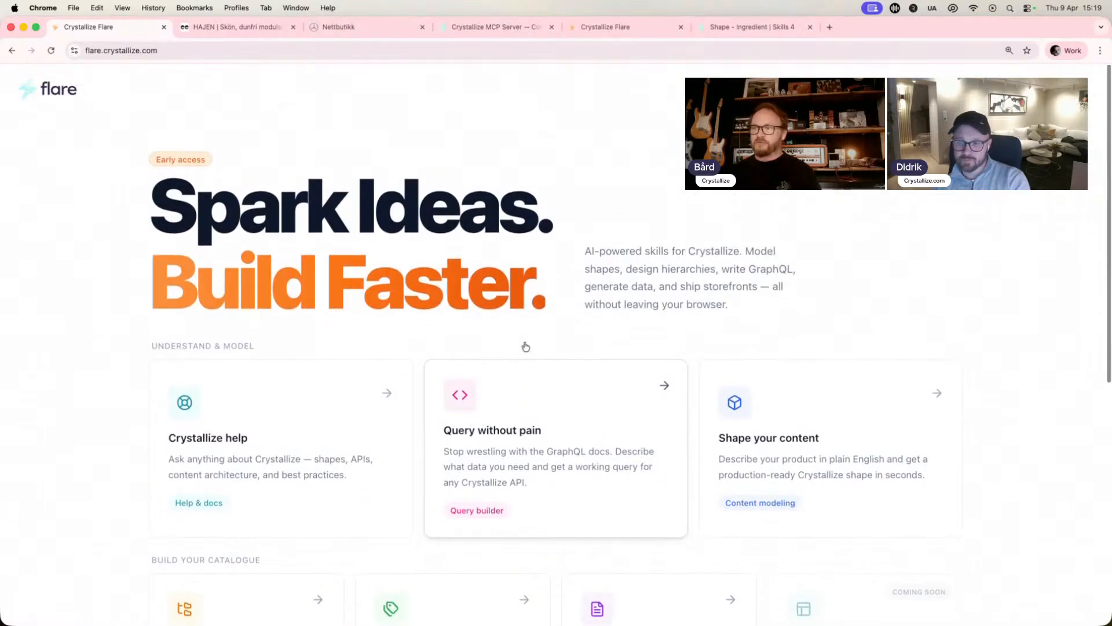